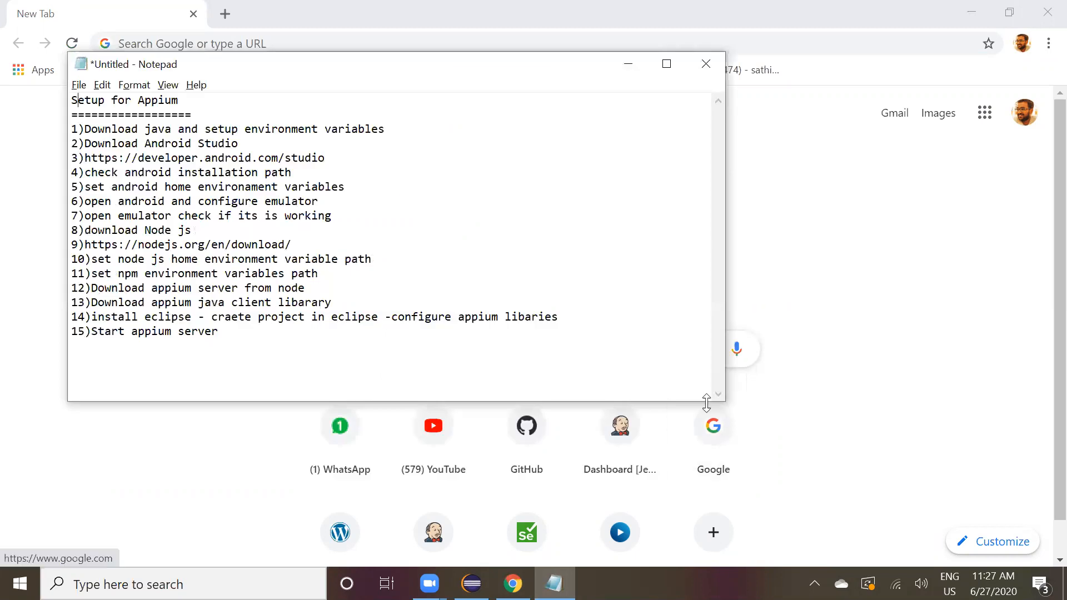
Search Google for java download.
left_click_drag(702, 406, 702, 486)
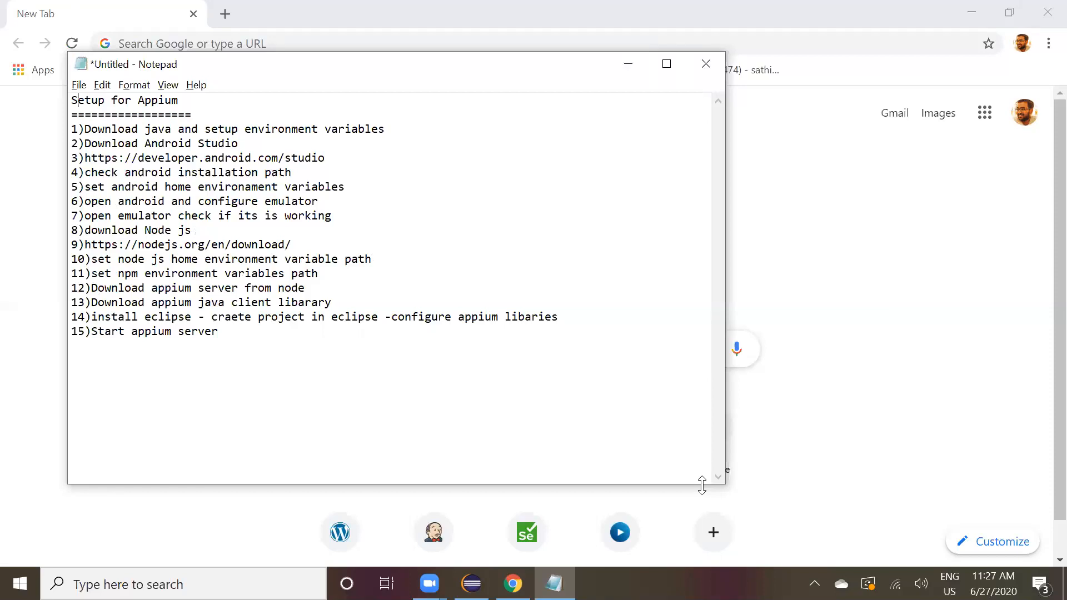
key("ctrl+End")
left_click(306, 42)
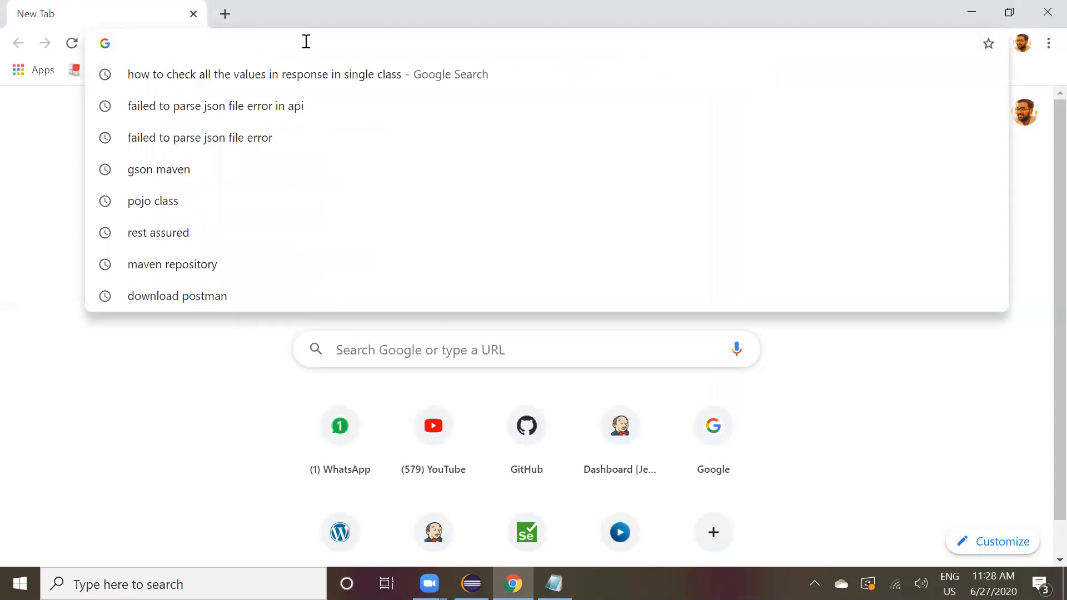
type("java do")
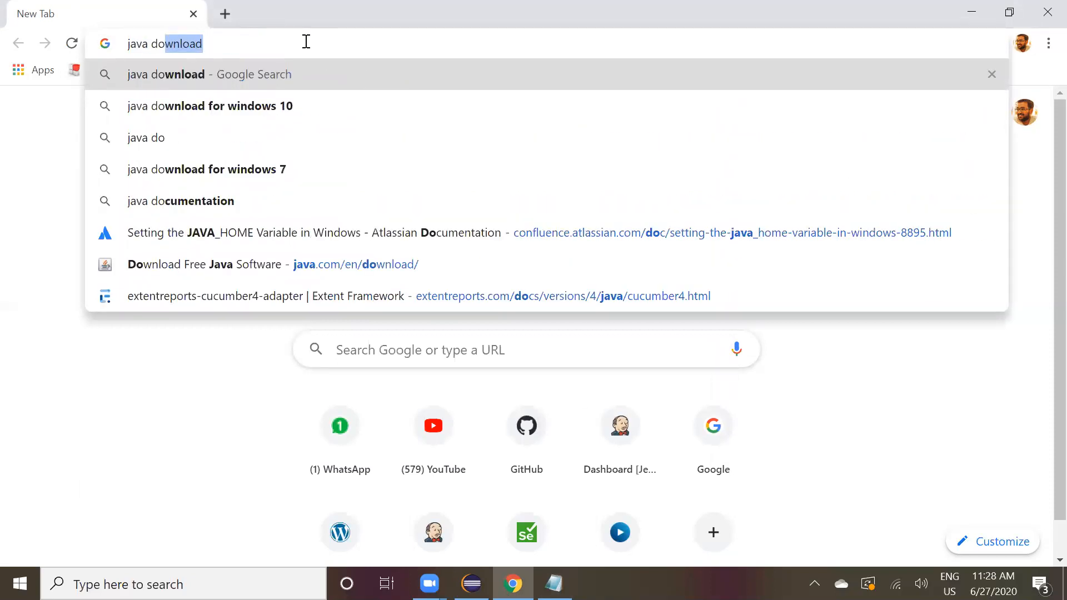
key("Return")
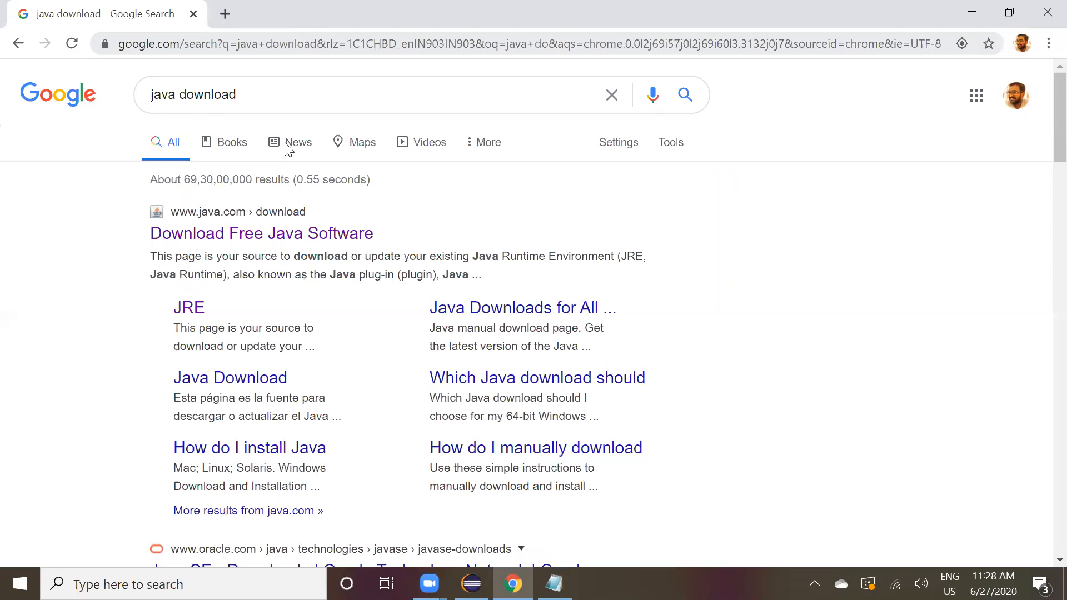
Open the java.com result, go to Java Download, and start the free download of the Java installer.
left_click(247, 241)
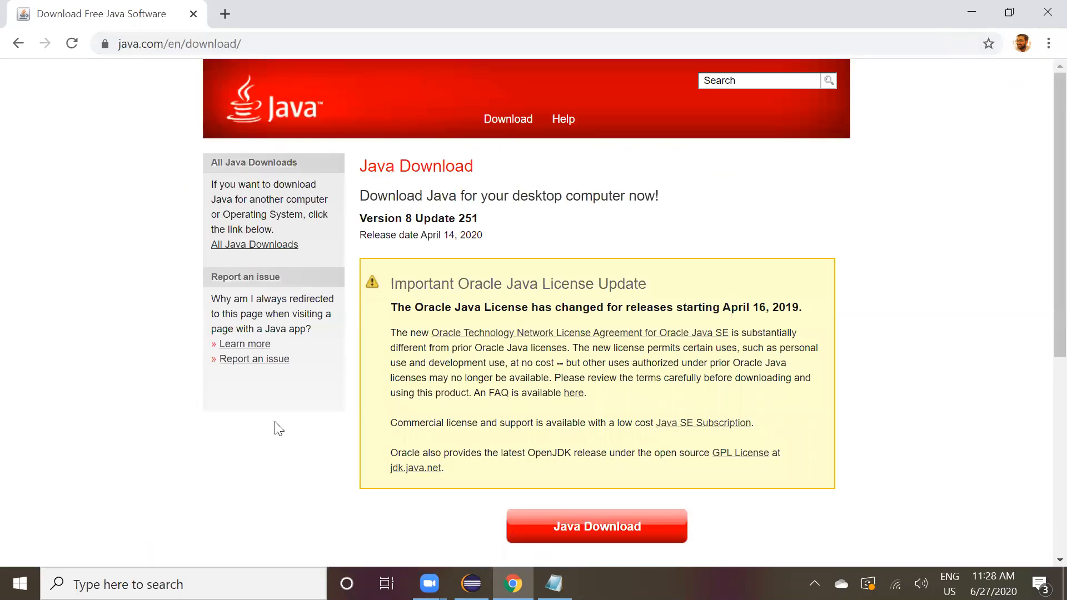
scroll(280, 429, "down", 2)
scroll(279, 429, "up", 1)
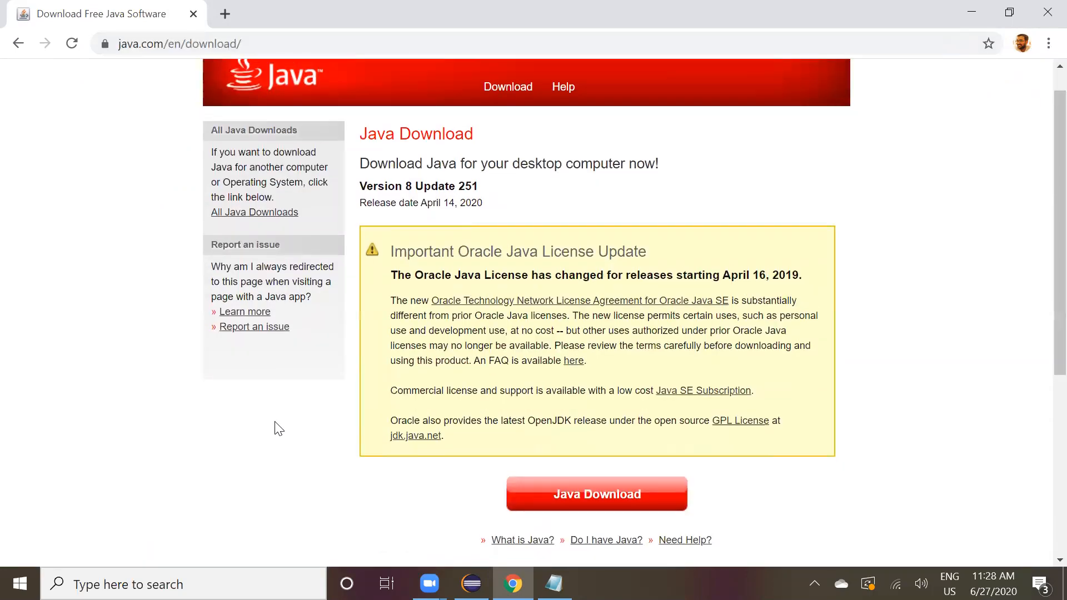
scroll(279, 429, "up", 1)
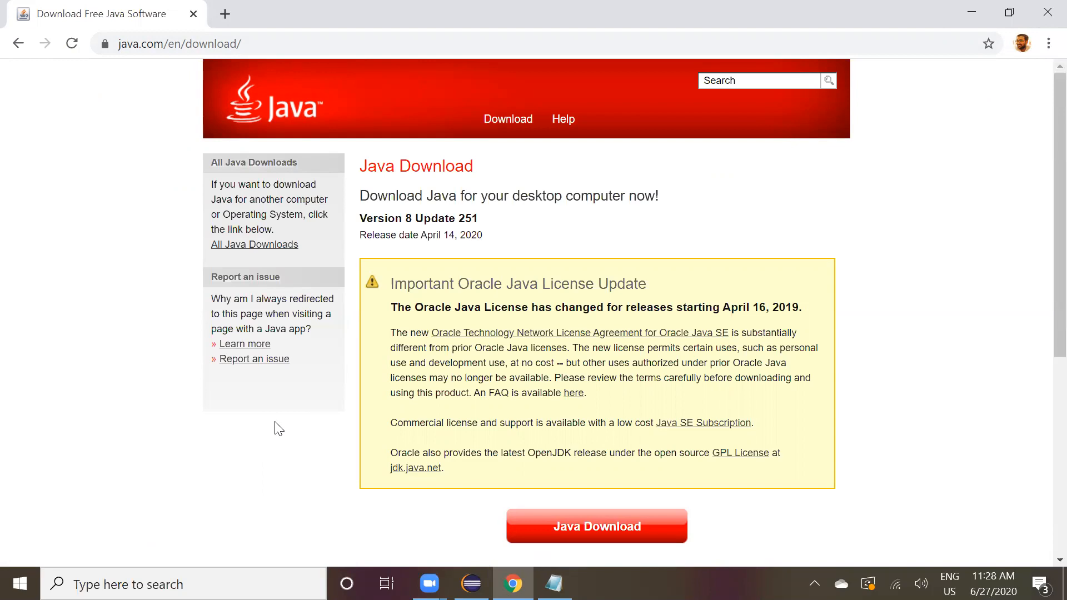
left_click(575, 527)
scroll(580, 399, "down", 1)
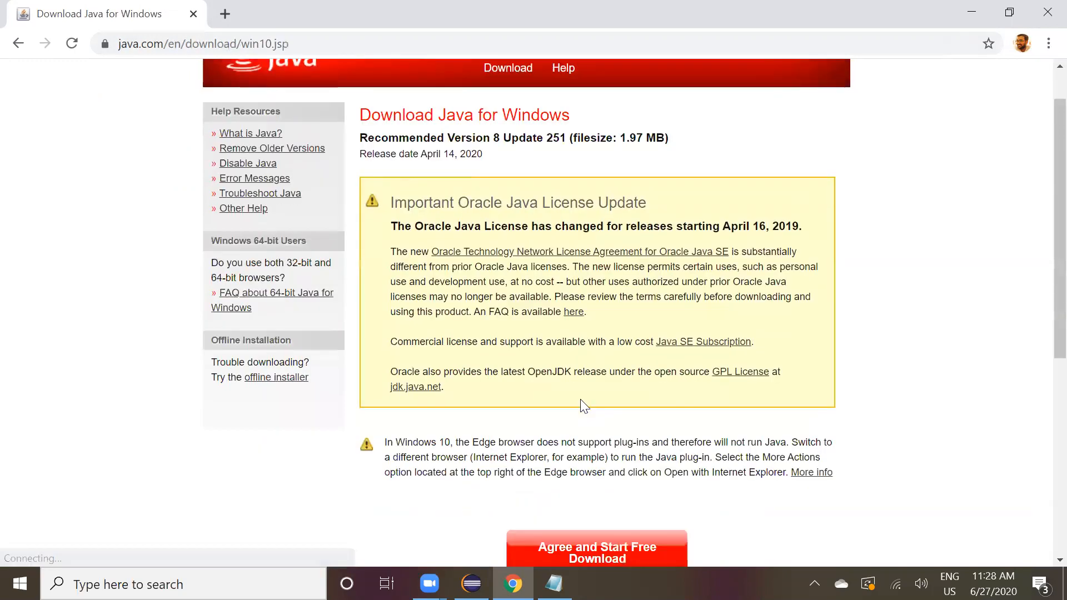
scroll(584, 406, "down", 2)
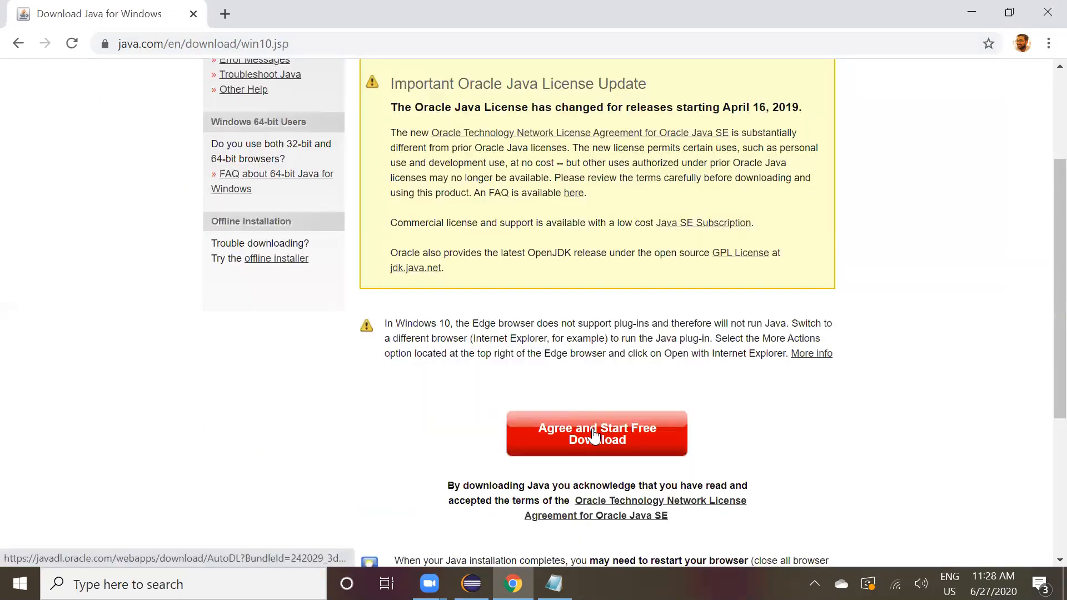
scroll(594, 435, "down", 1)
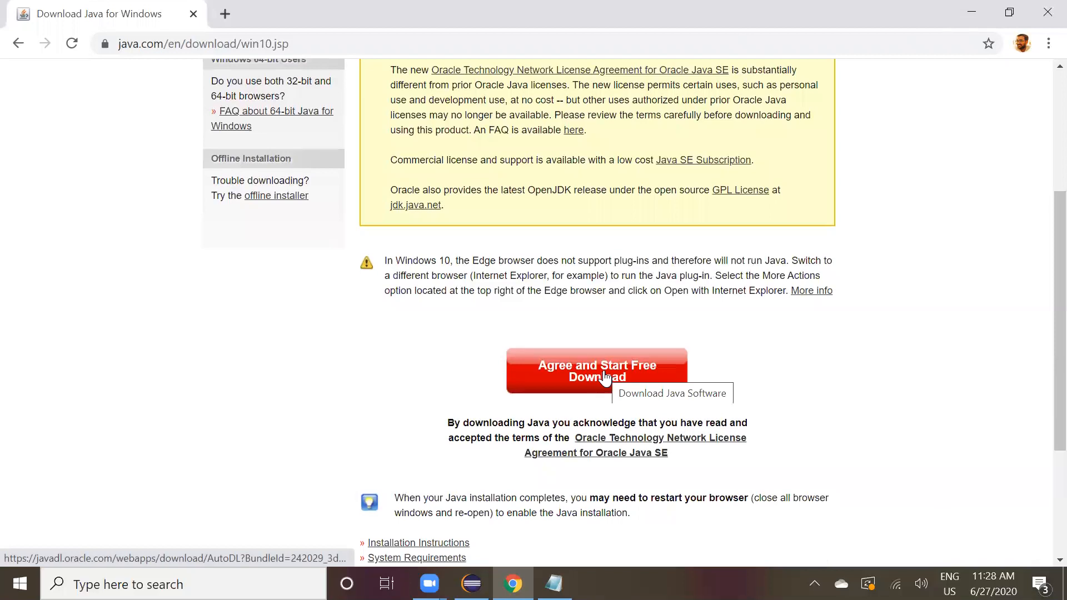
left_click(604, 378)
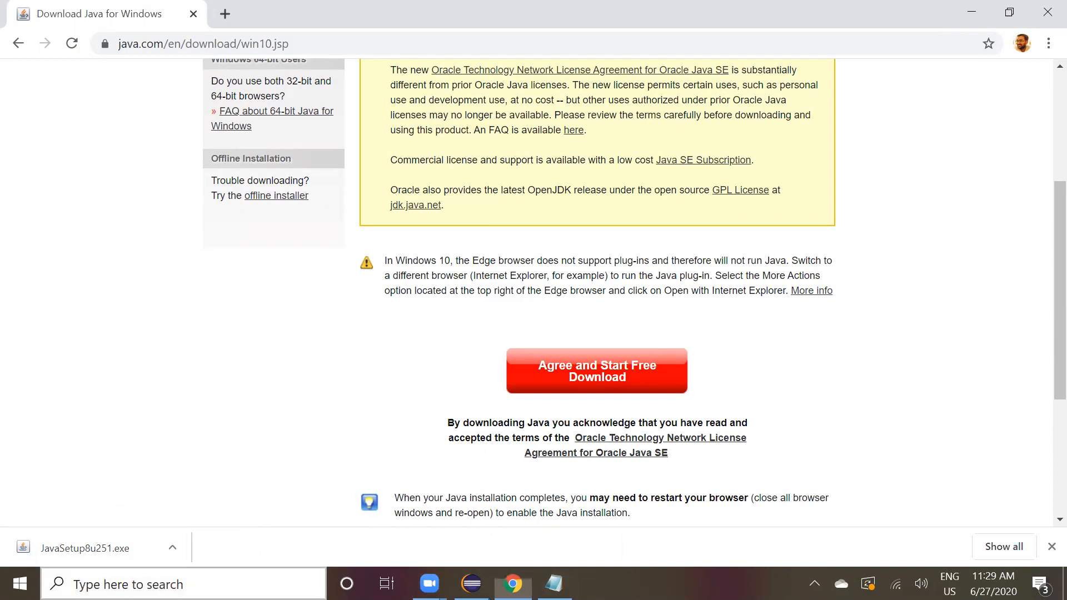
Search Windows for environment settings and open Edit the system environment variables.
left_click(205, 582)
type("eni")
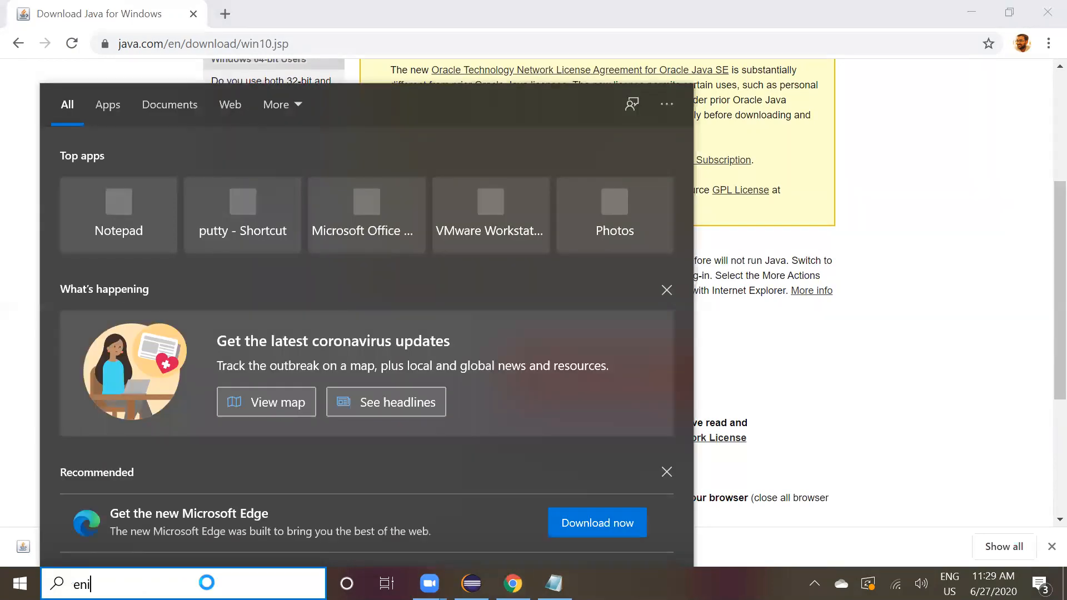
type("c")
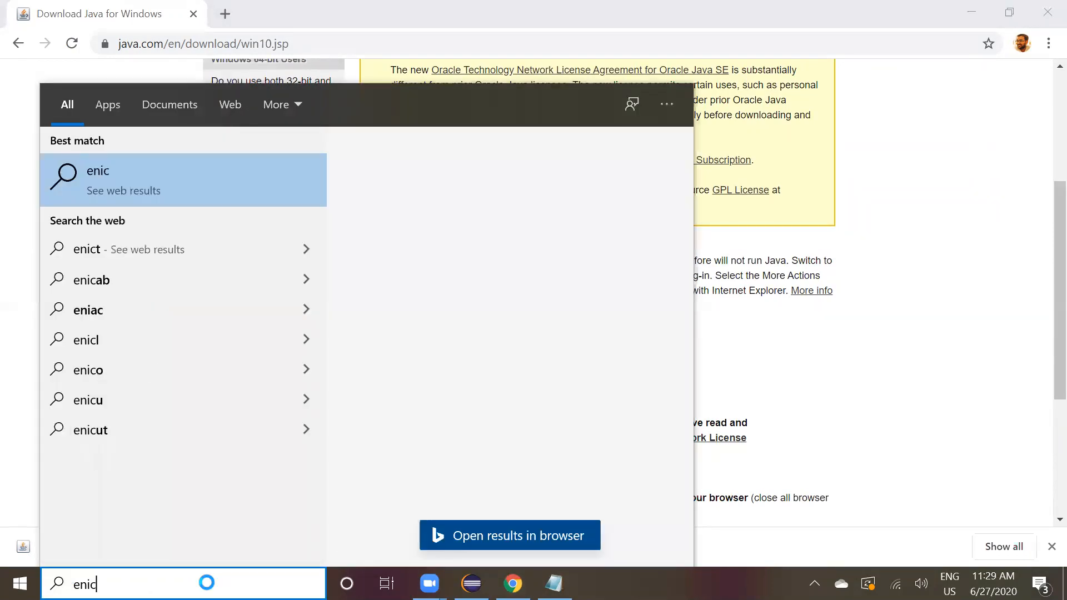
key("BackSpace")
key("BackSpace")
type("vironm")
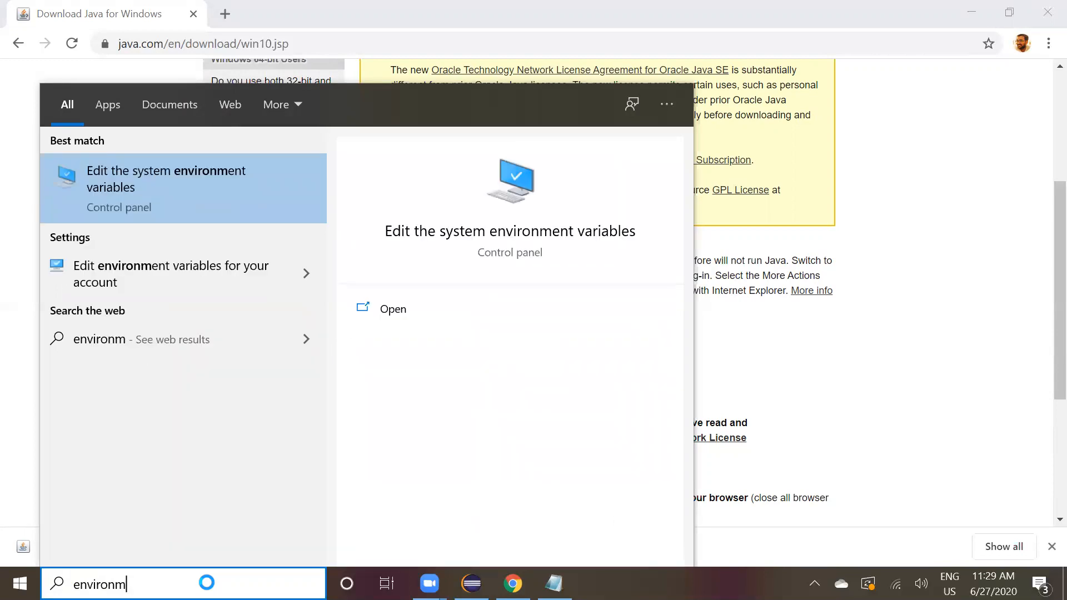
left_click(189, 203)
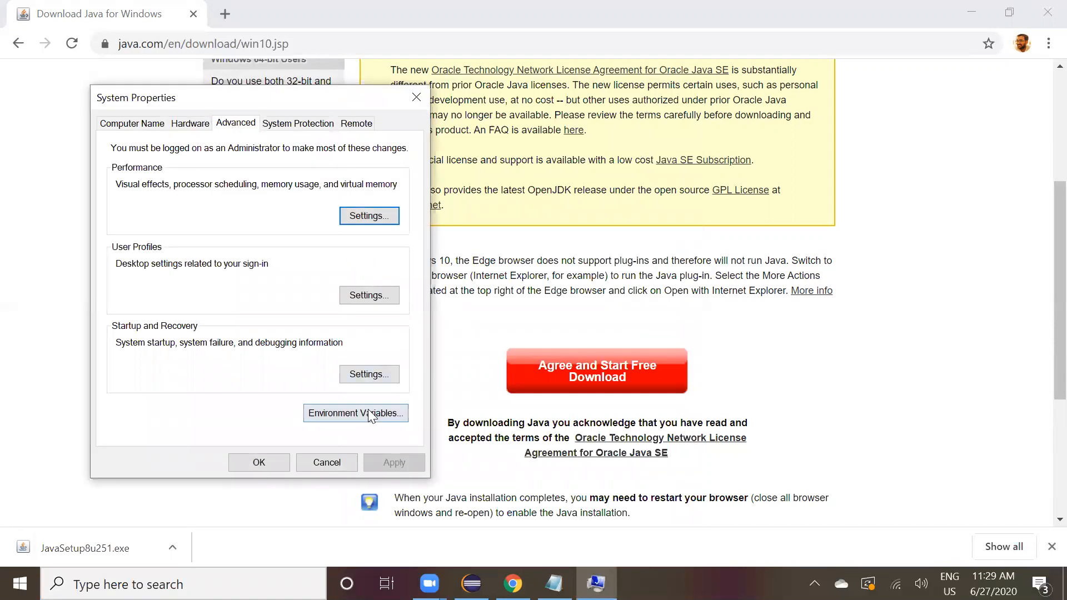
Examine the JAVA_HOME system variable and the entries of the system Path variable.
left_click(370, 413)
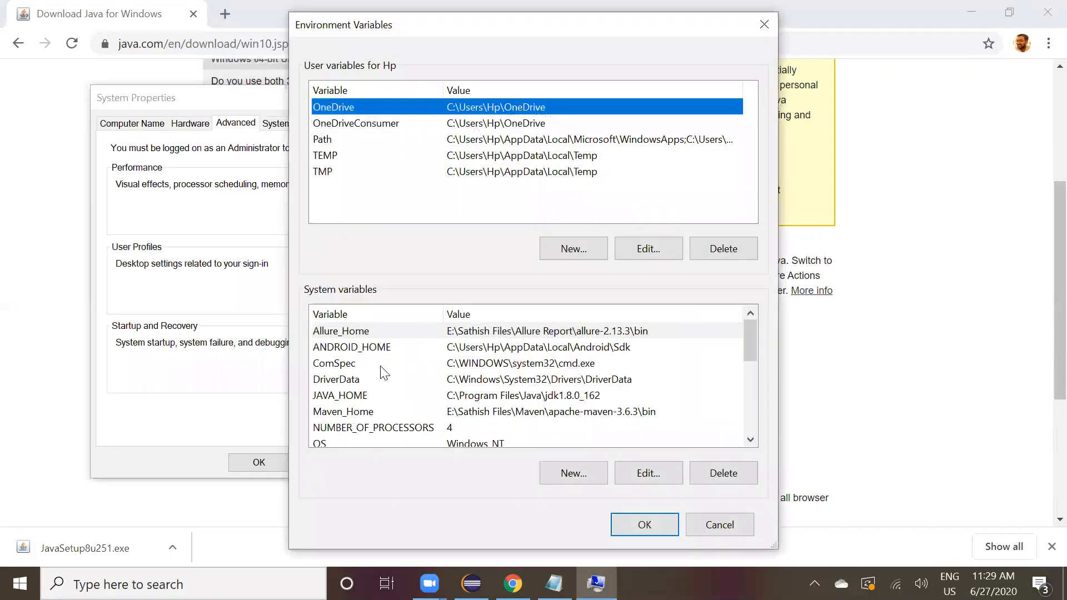
left_click(345, 398)
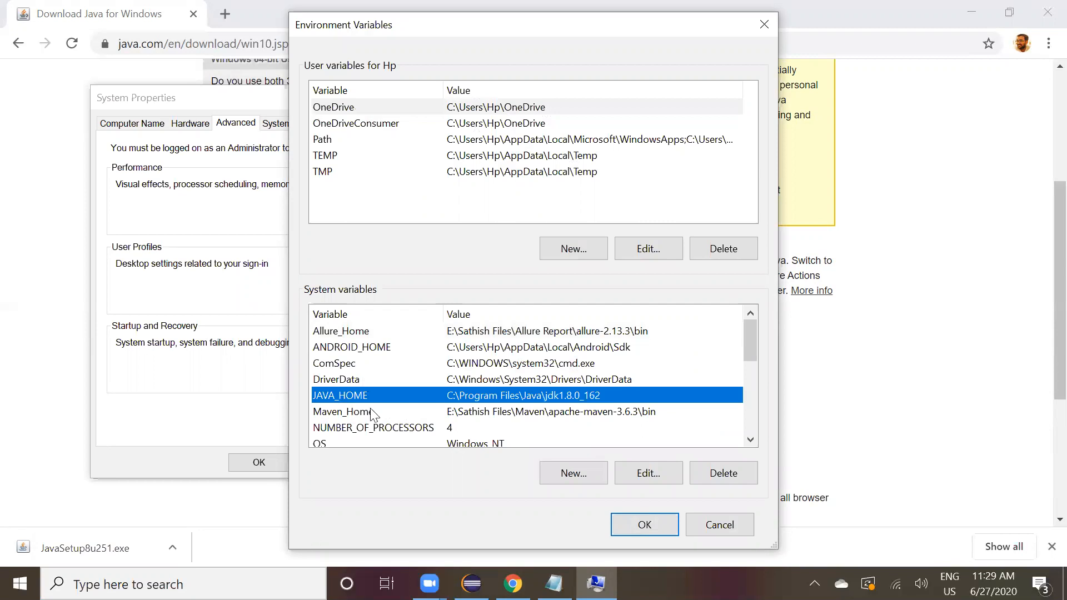
left_click(751, 439)
left_click(750, 440)
left_click(750, 439)
left_click(750, 439)
left_click(512, 397)
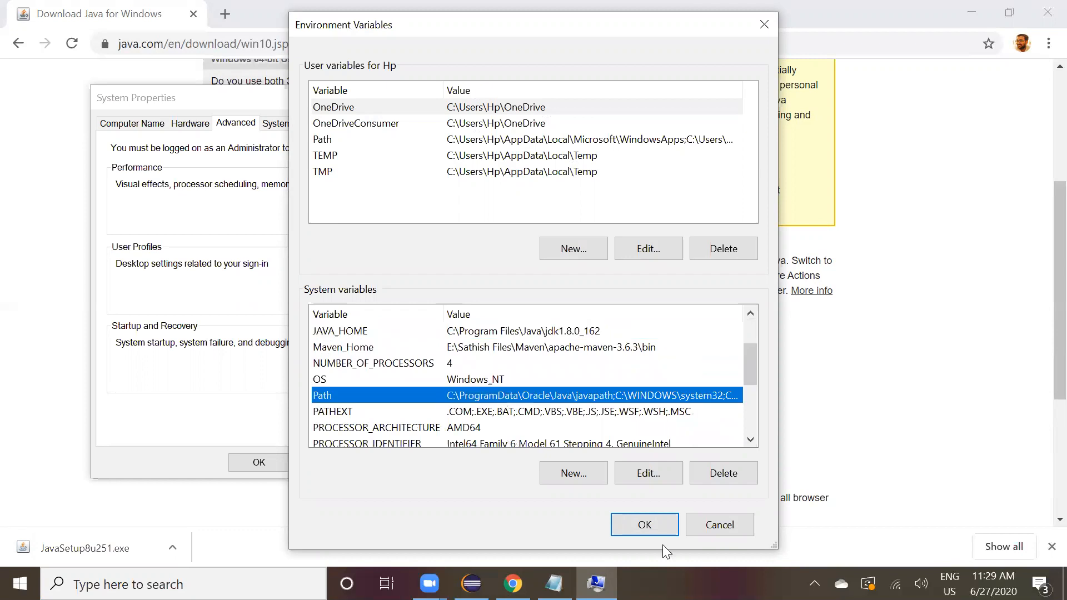
left_click(643, 481)
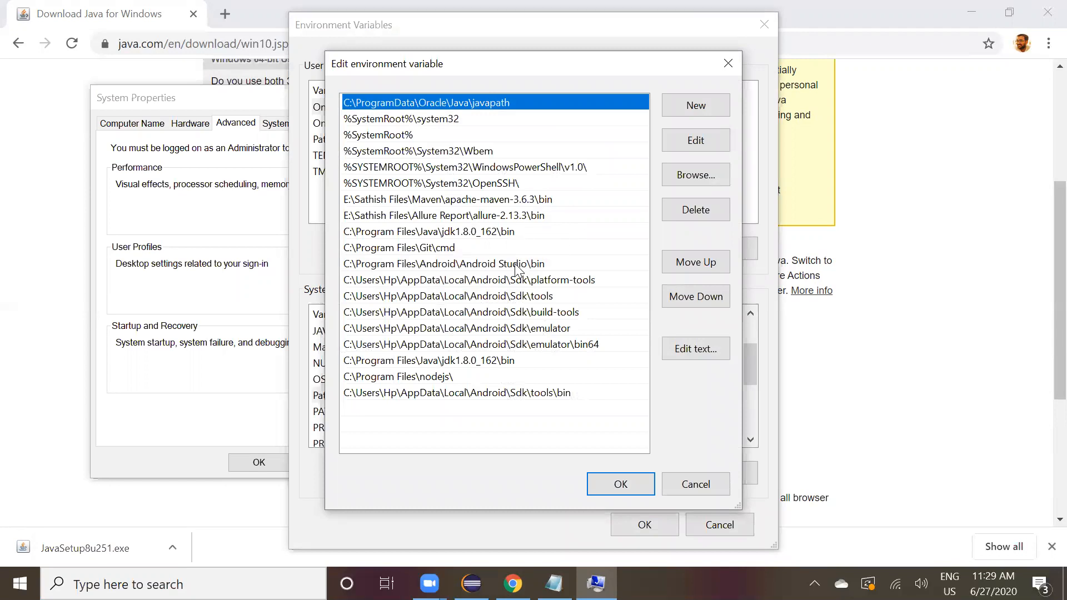
left_click(488, 362)
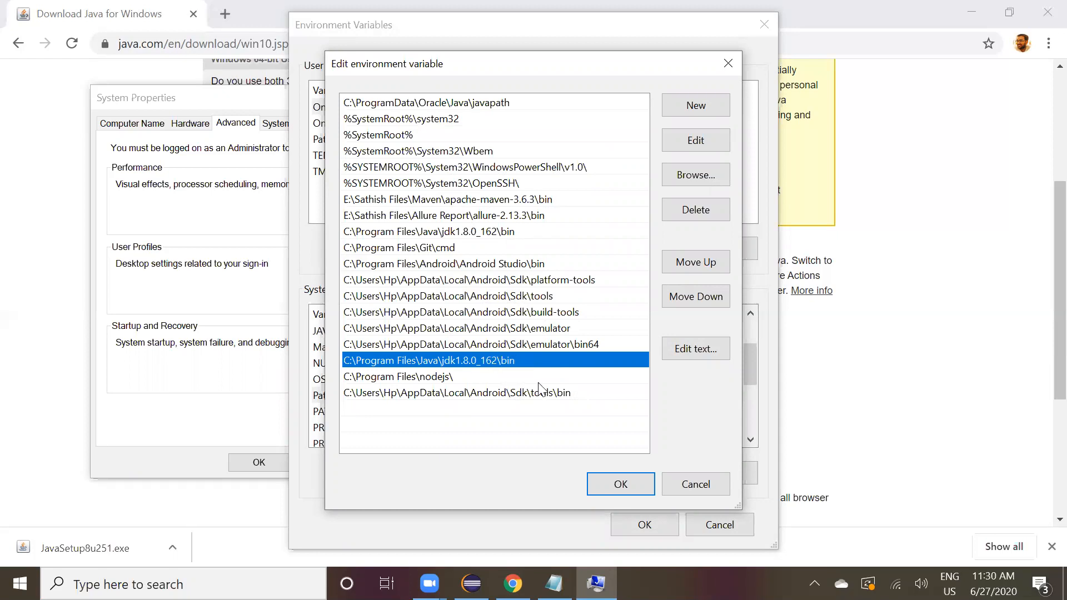
left_click(623, 488)
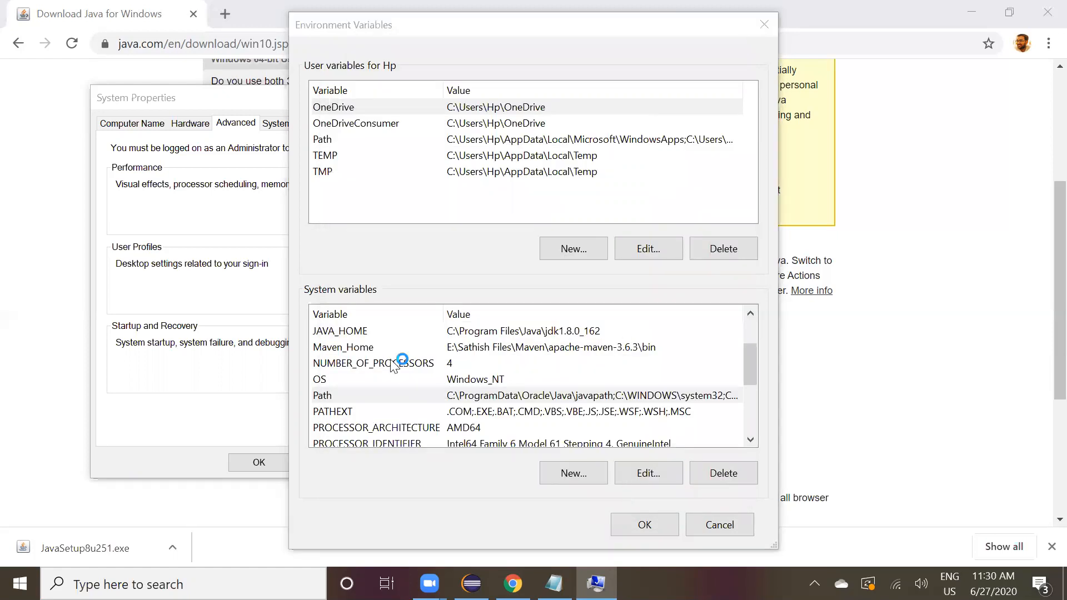
Browse in File Explorer to C:\Program Files\Java\jdk1.8.0_162\bin and show its full folder path.
key("super+e")
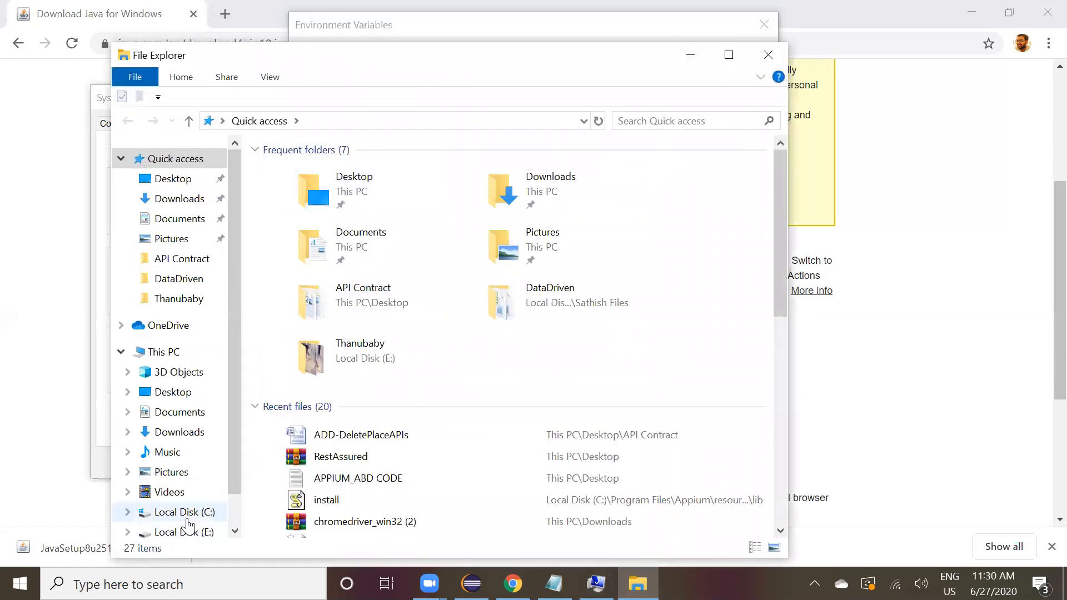
left_click(186, 519)
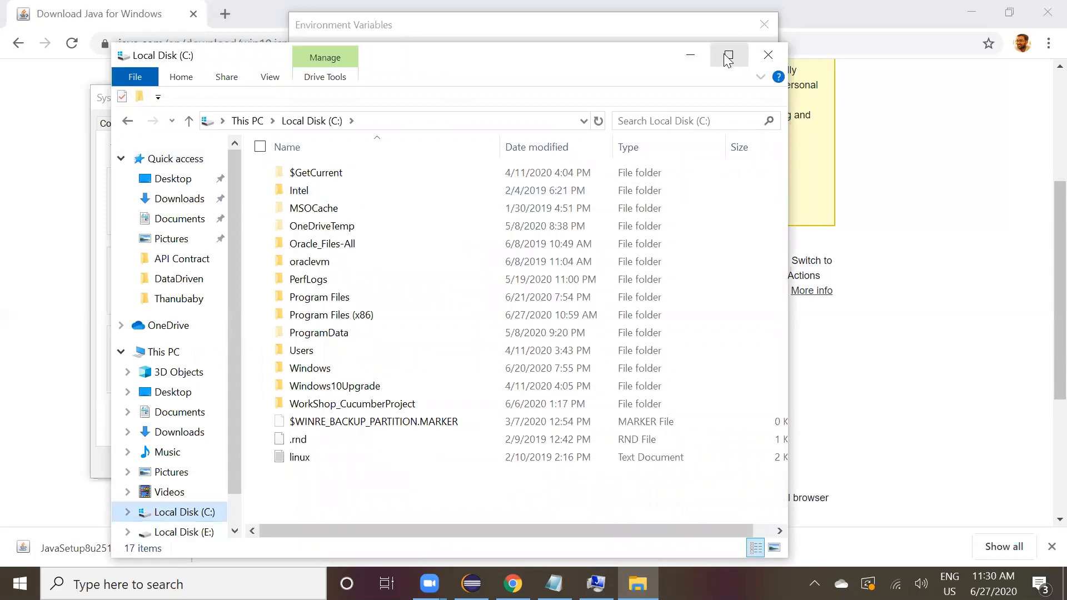
left_click(729, 54)
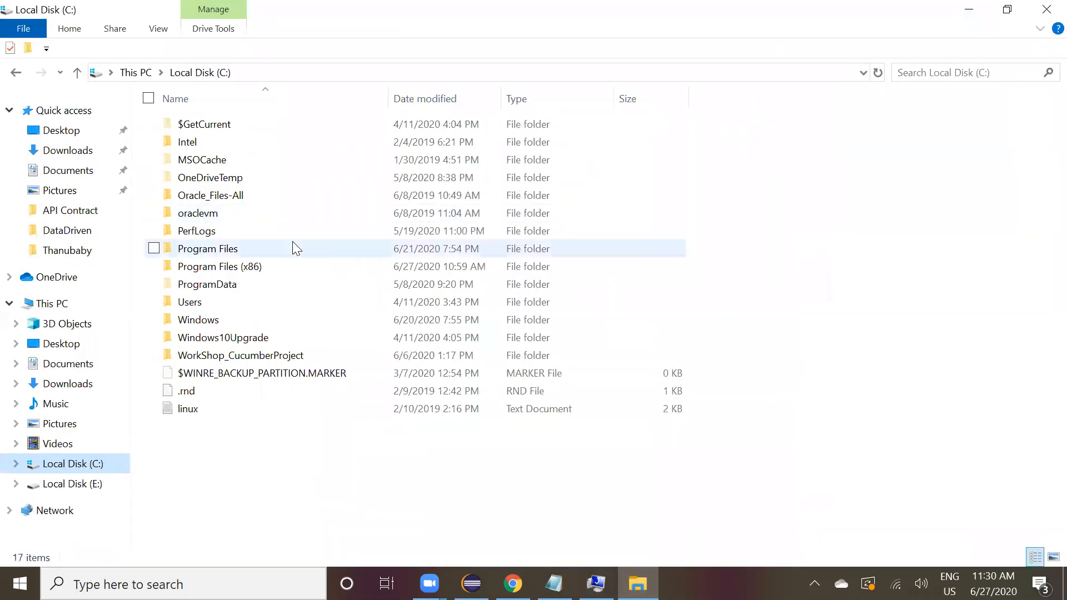
double_click(297, 248)
key("Down")
key("Down")
key("Down")
key("Down")
key("Down")
key("Down")
key("Down")
key("Down")
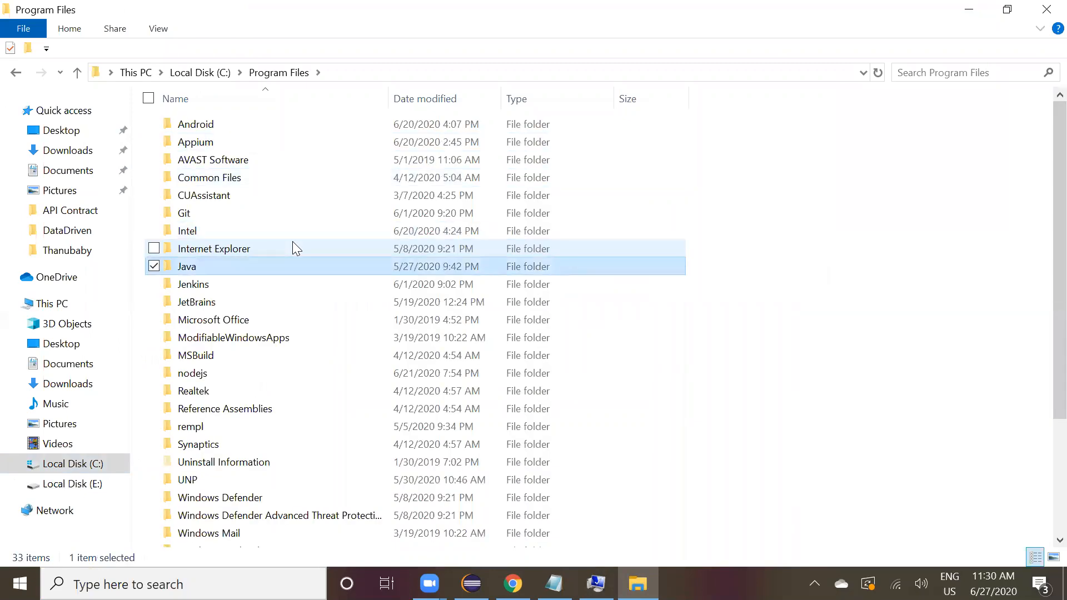
key("Return")
key("Down")
key("Up")
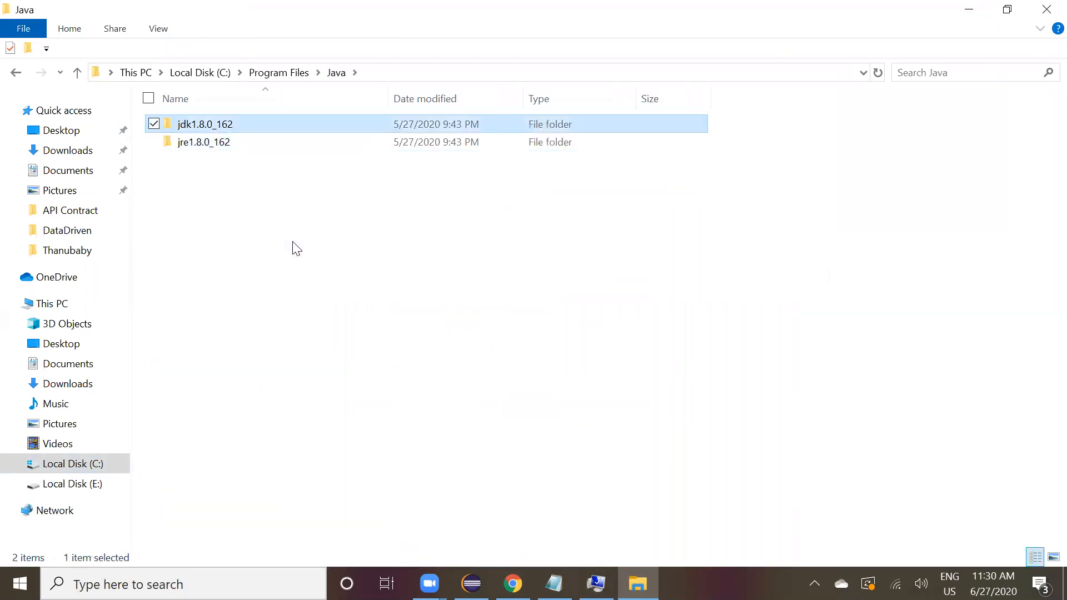
key("Return")
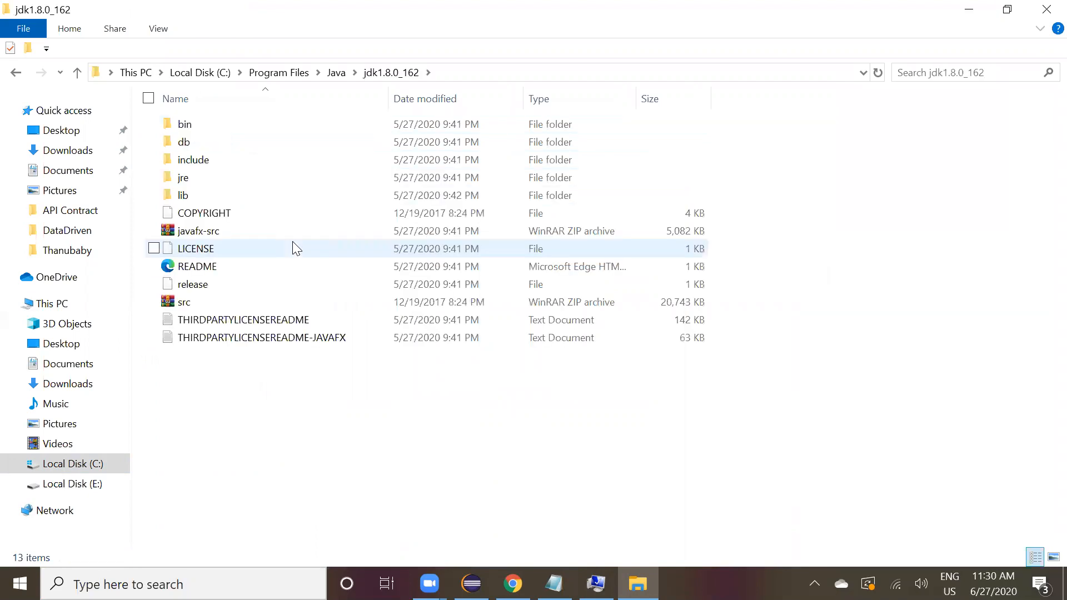
key("Down")
key("Up")
key("Return")
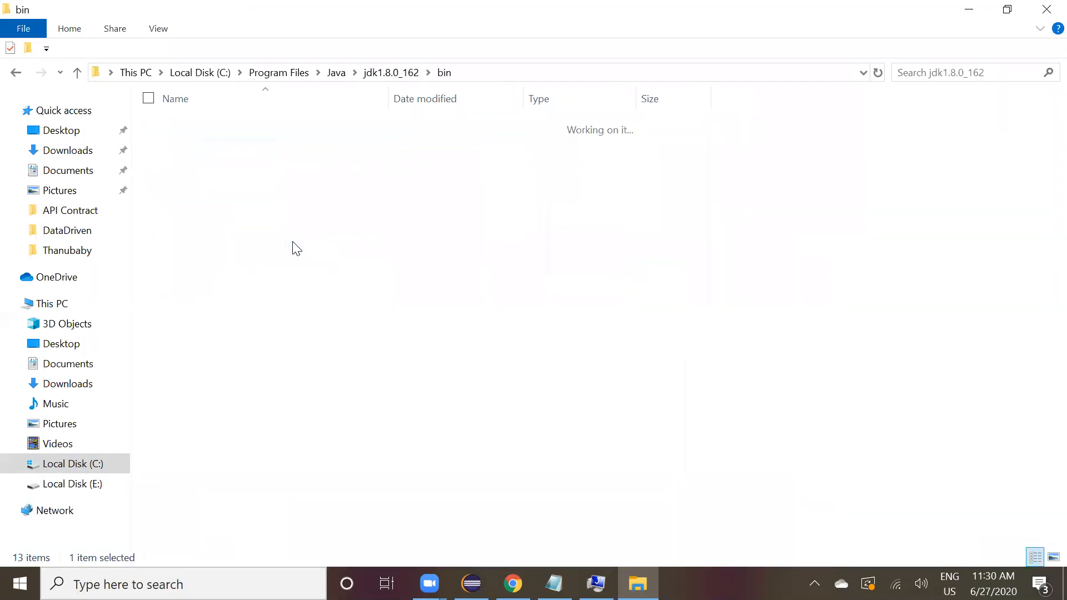
left_click(490, 81)
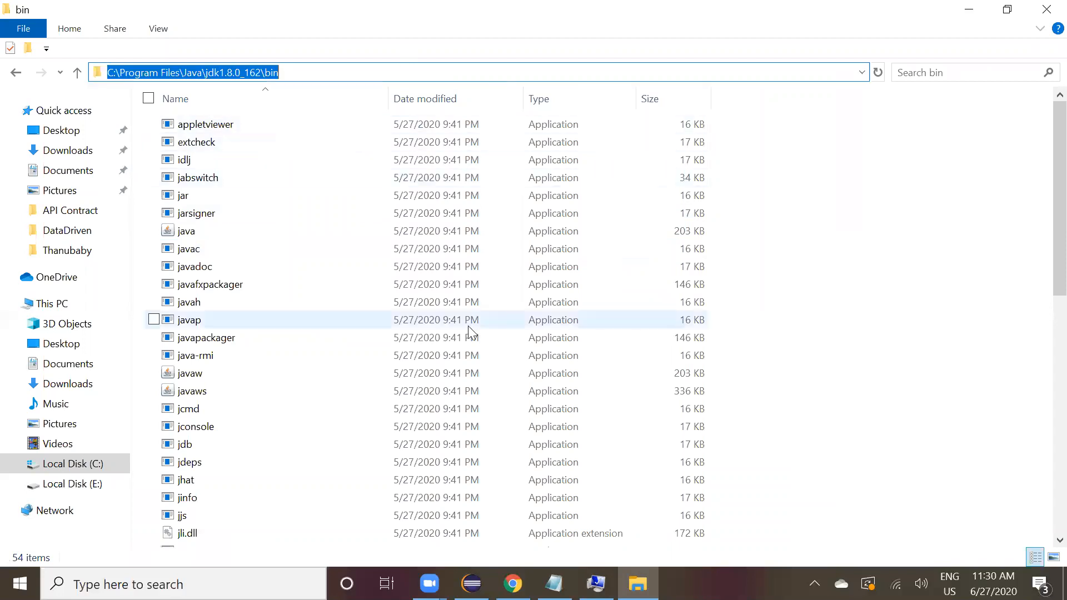
Close the Environment Variables and System Properties dialogs without saving changes.
left_click(596, 584)
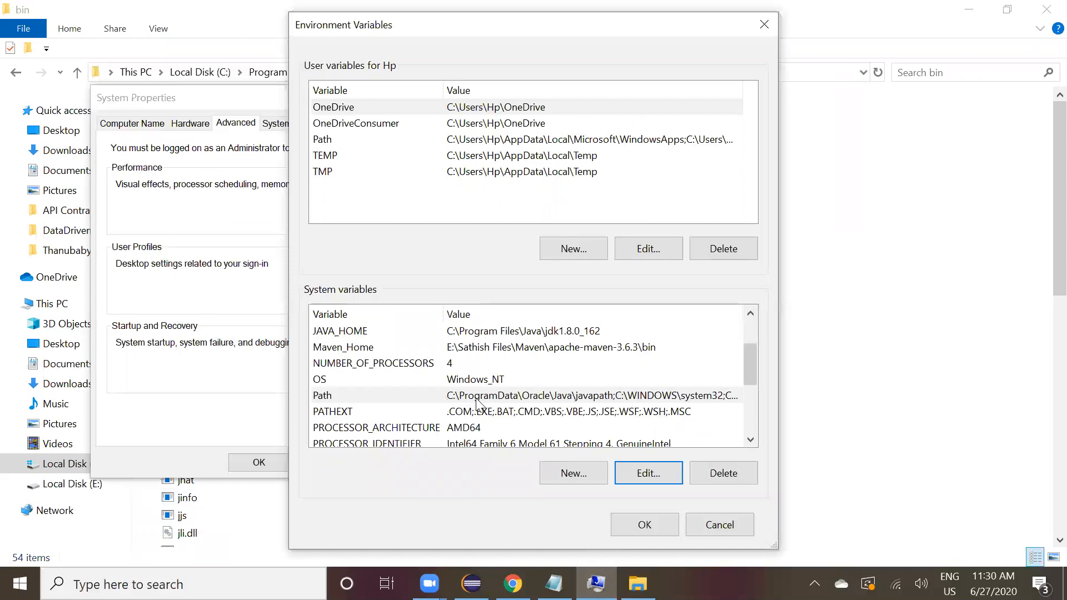
left_click(715, 528)
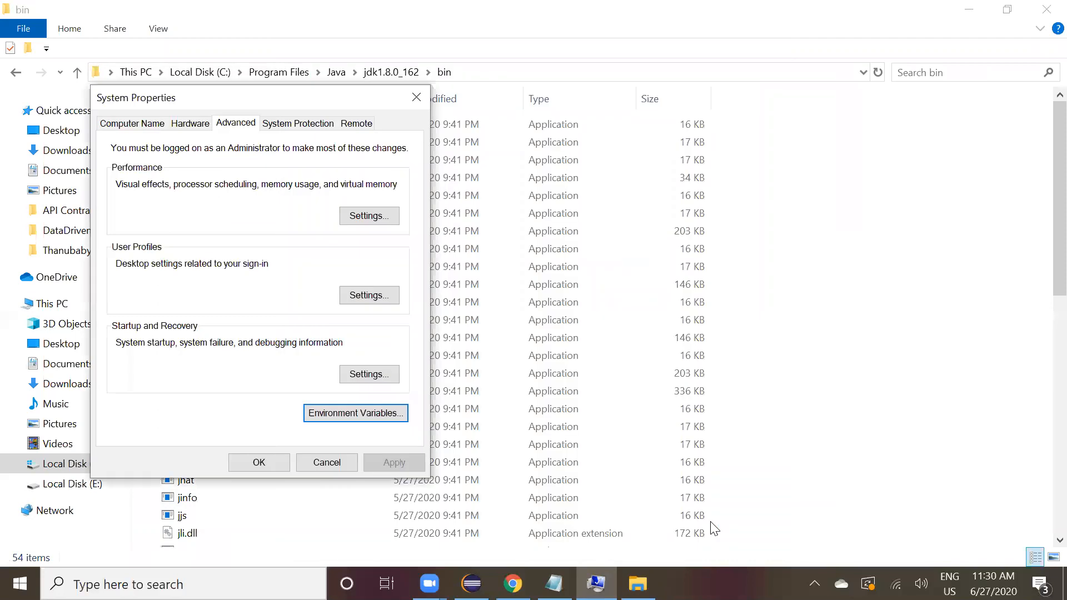
left_click(330, 467)
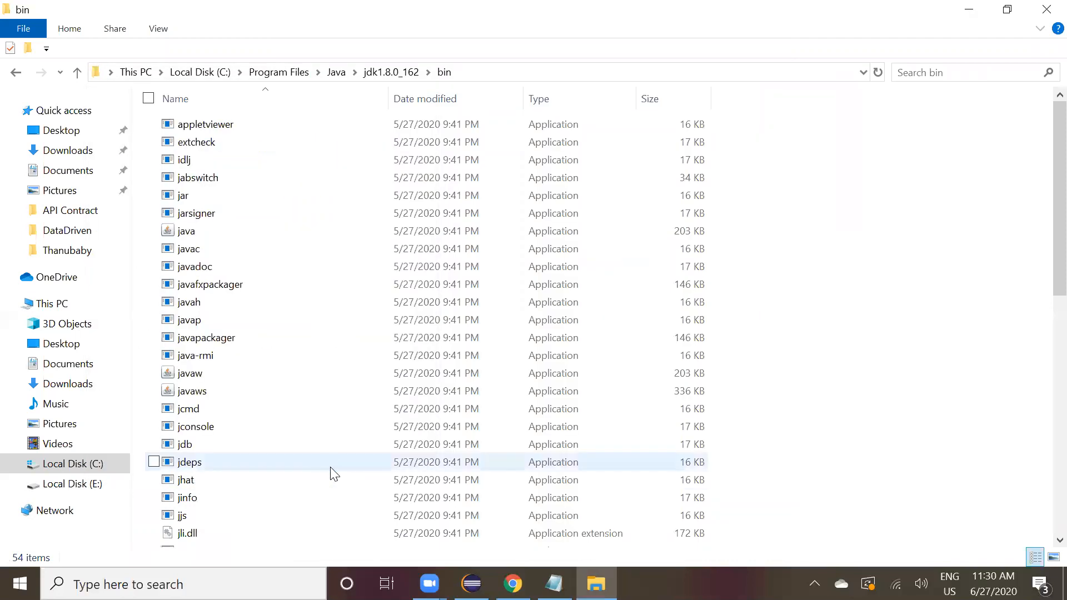
Open a Command Prompt, run java -version to check the installed Java, and close the window.
key("super+r")
type("cmd")
key("Return")
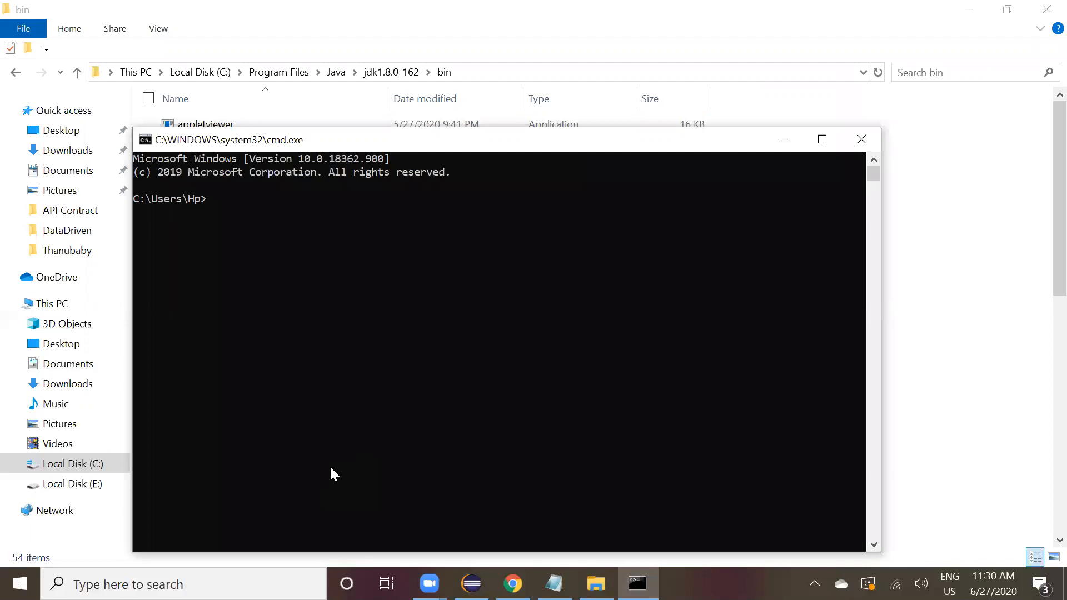
type("java -versino")
key("BackSpace")
key("BackSpace")
type("on")
key("Return")
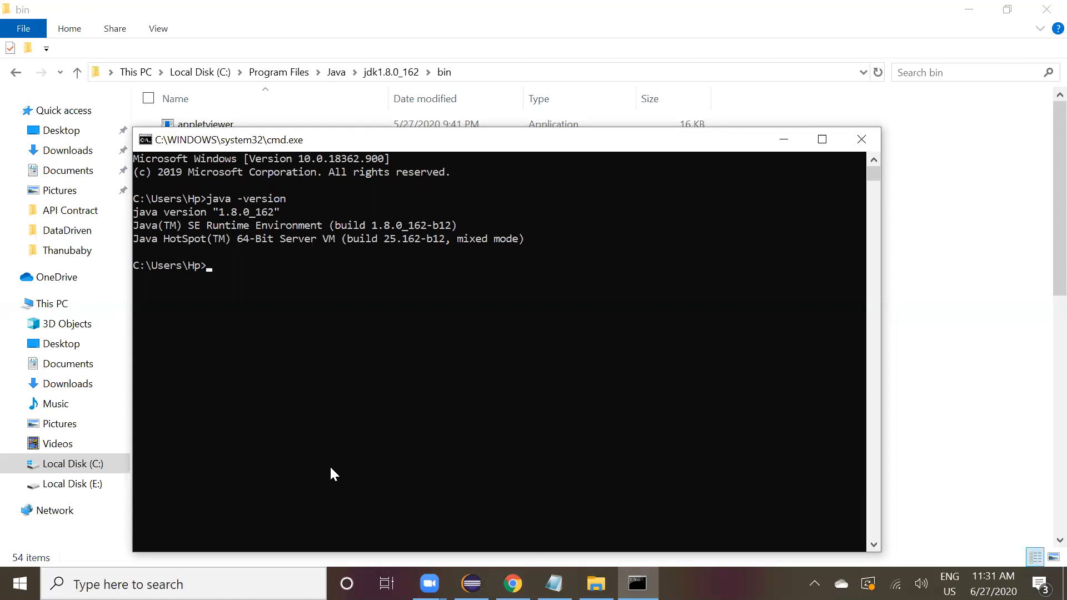
left_click(863, 140)
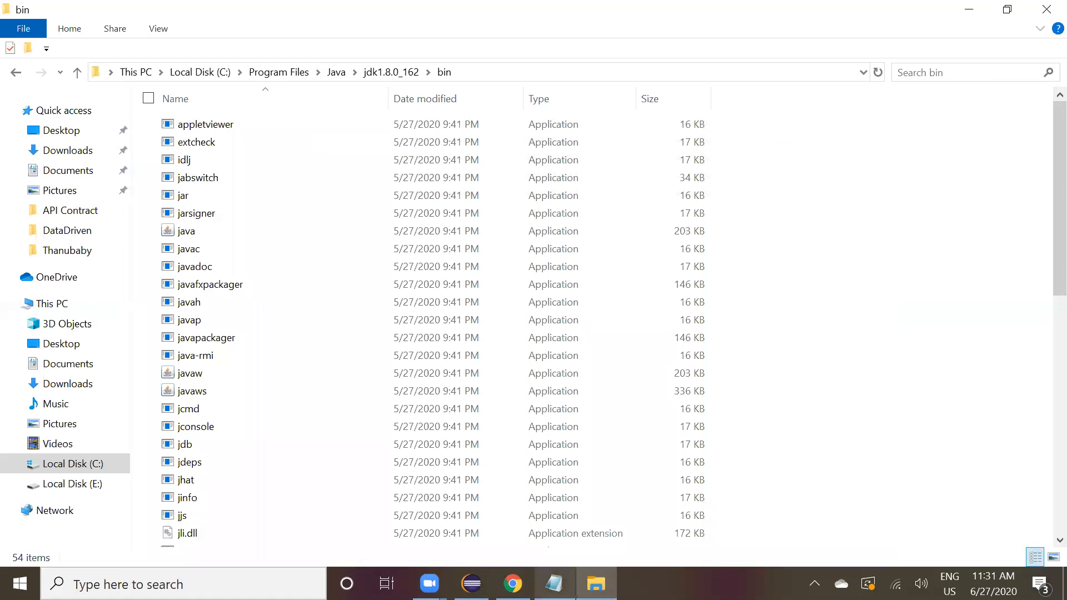
Check the Appium setup checklist in Notepad, then search Google for download android studio in a new browser tab.
left_click(554, 584)
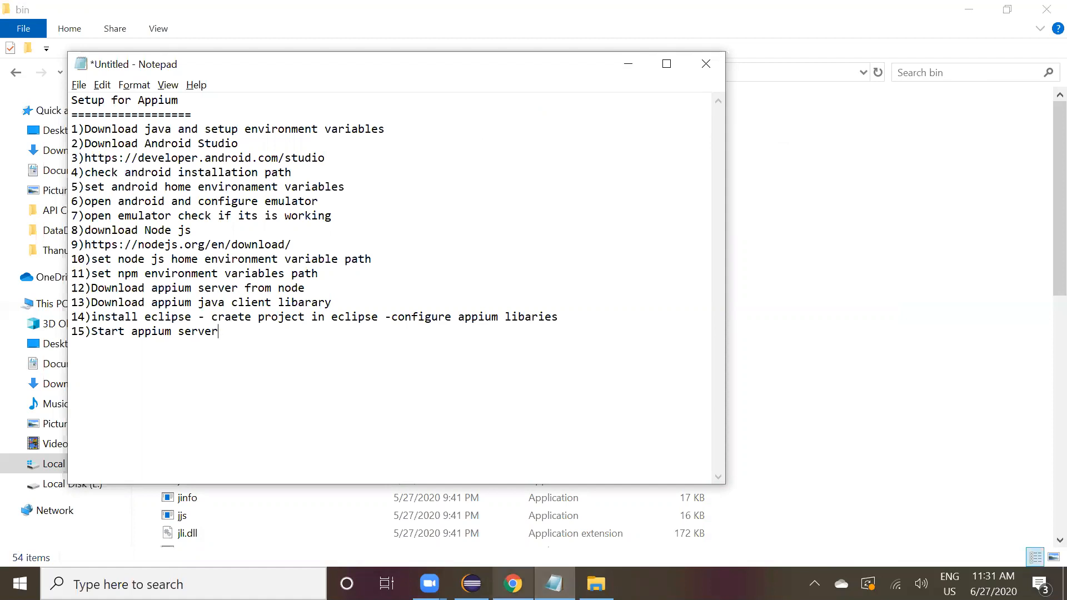
key("alt+Tab")
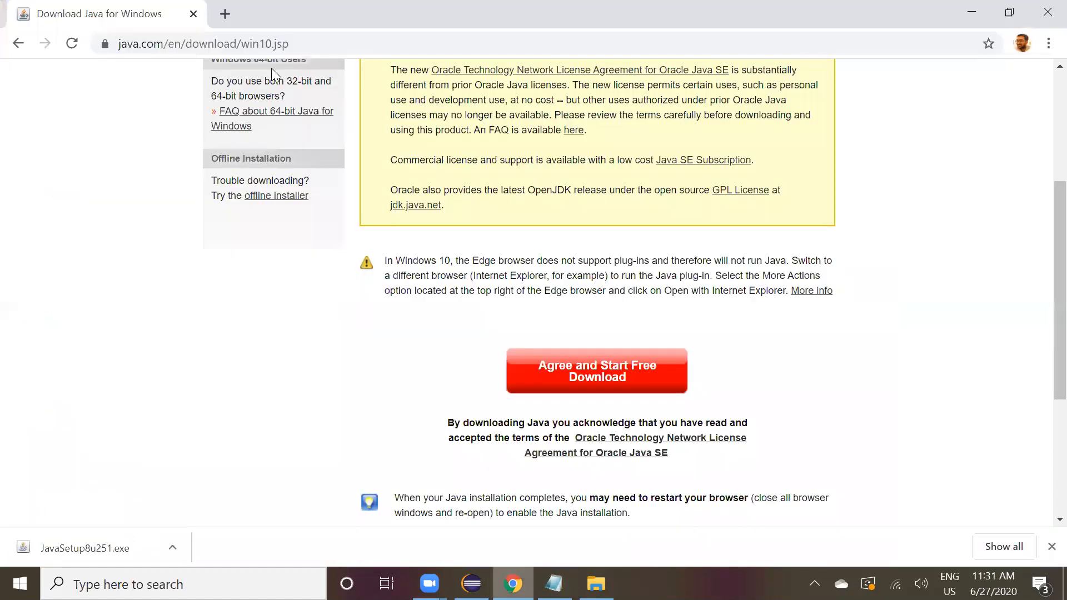
left_click(232, 19)
type("dib")
key("BackSpace")
key("BackSpace")
type("ow")
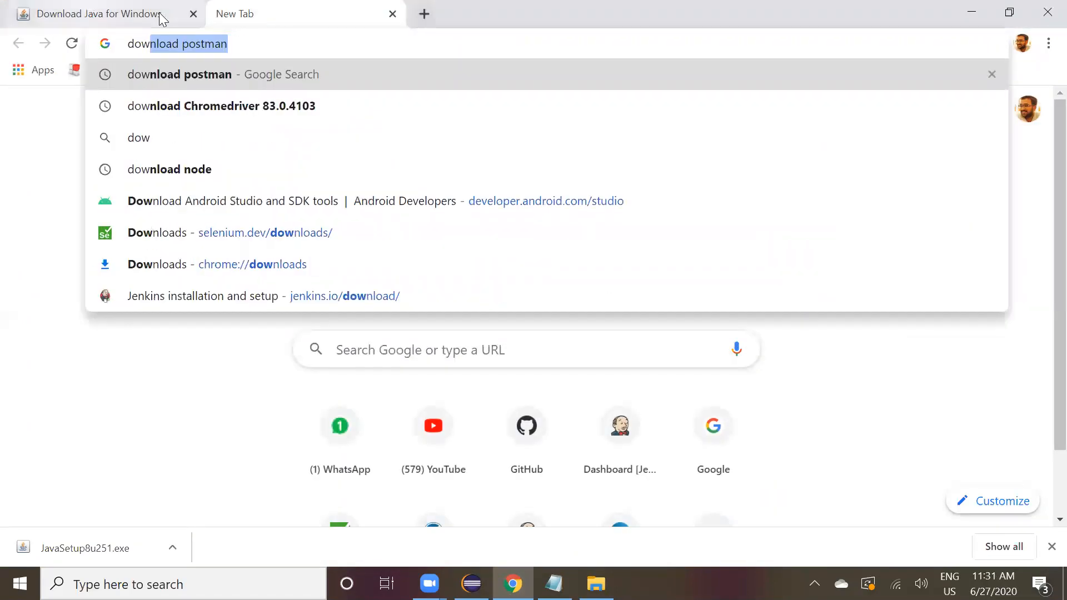
left_click(161, 19)
left_click(192, 15)
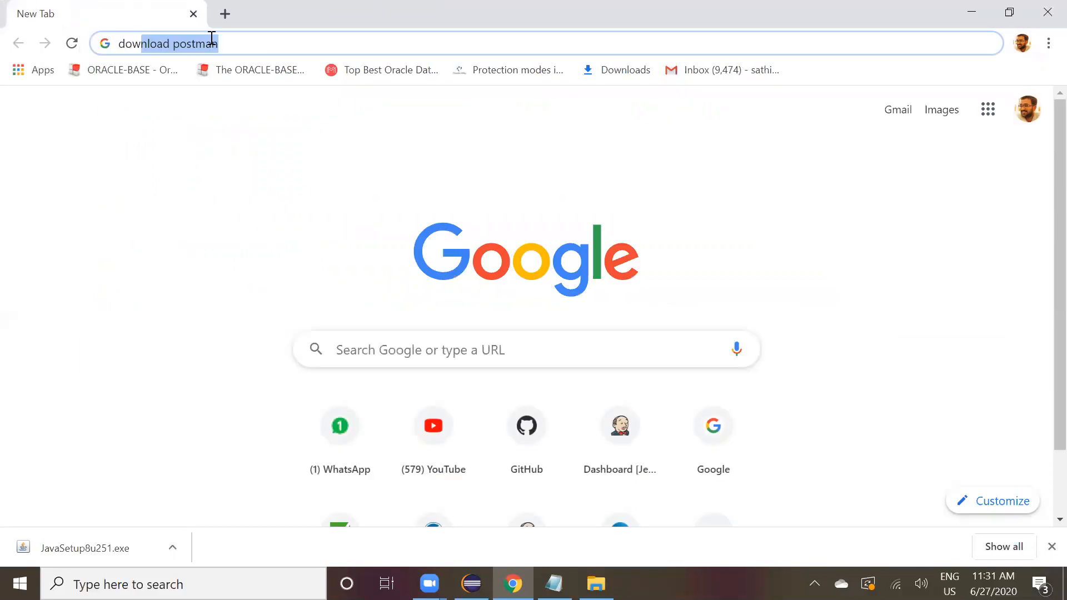
left_click(251, 43)
key("BackSpace")
key("BackSpace")
key("BackSpace")
key("BackSpace")
key("BackSpace")
key("BackSpace")
key("BackSpace")
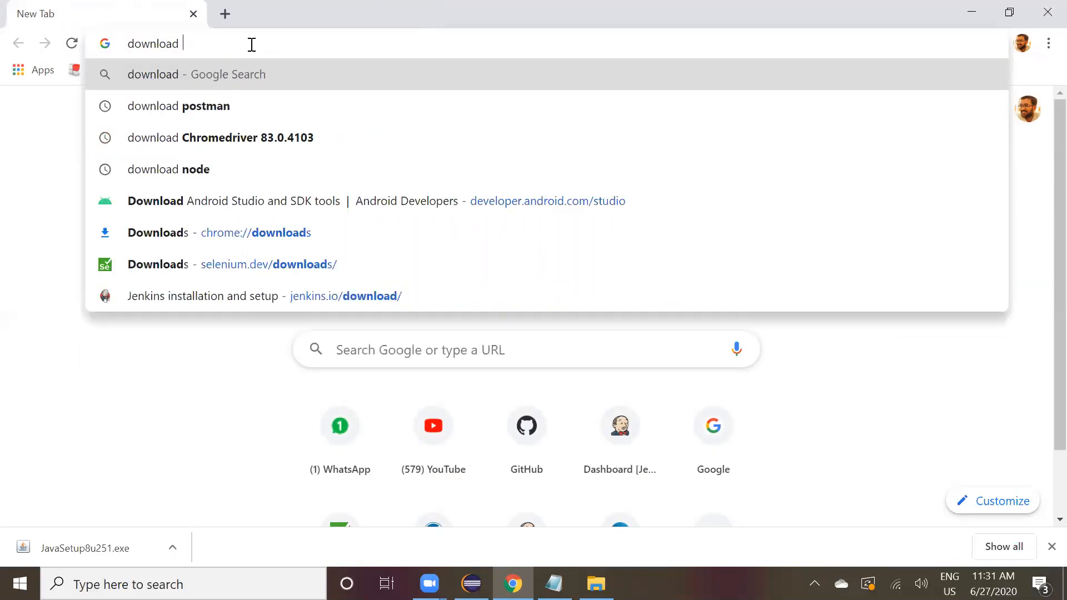
type("and")
key("Down")
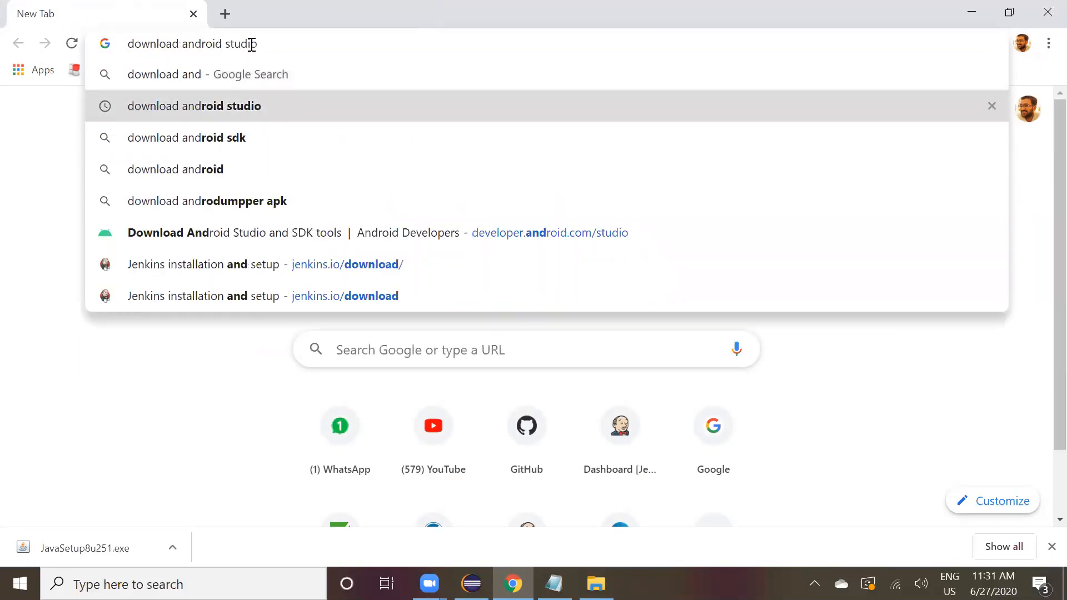
key("Return")
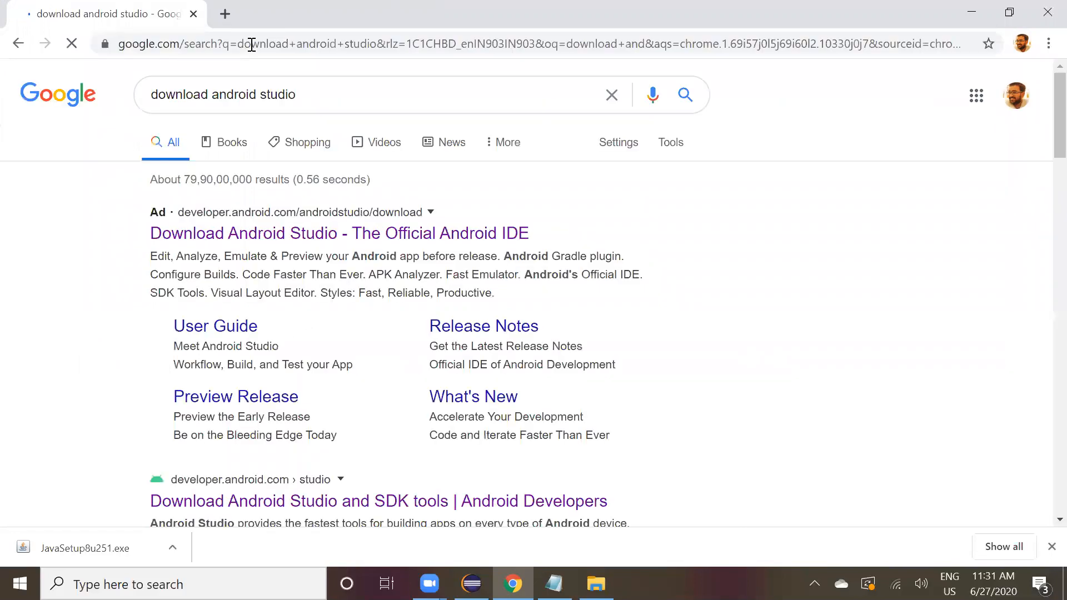
Open the official Download Android Studio page on developer.android.com from the search results.
scroll(324, 210, "down", 2)
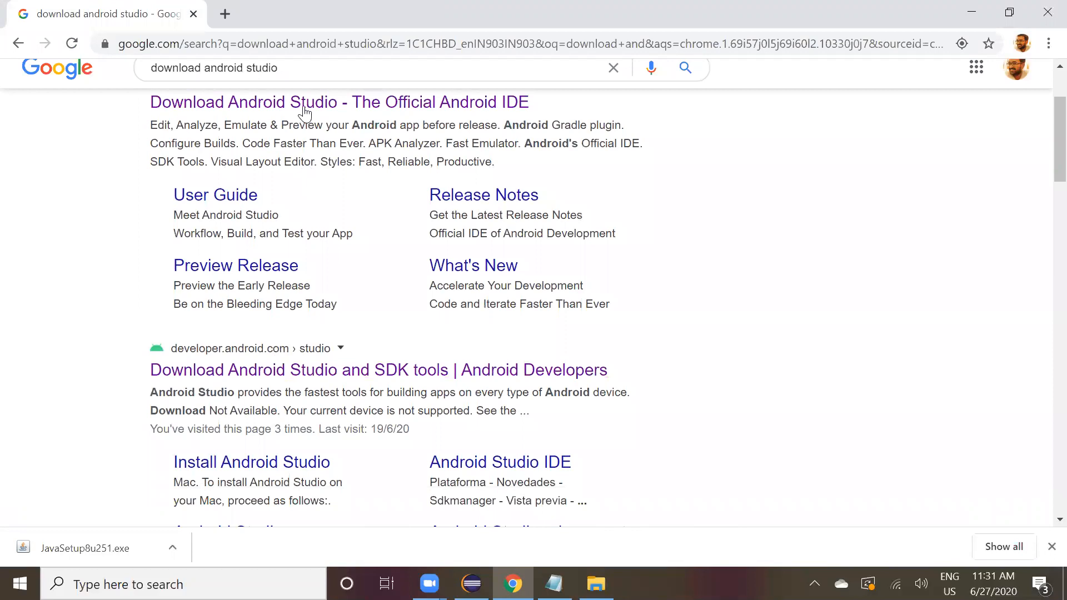
left_click(305, 113)
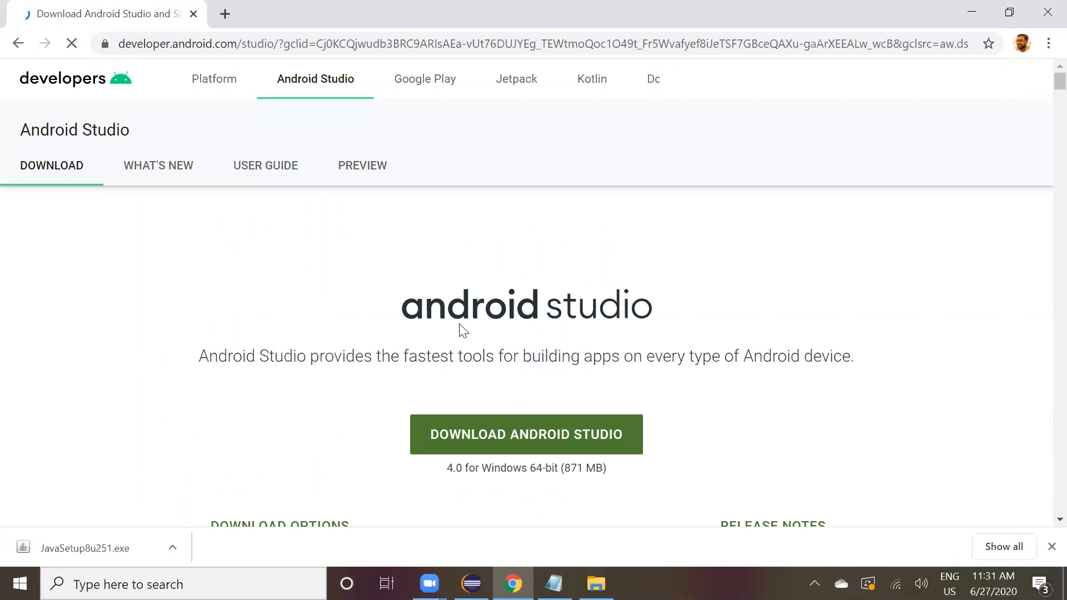
scroll(463, 331, "down", 1)
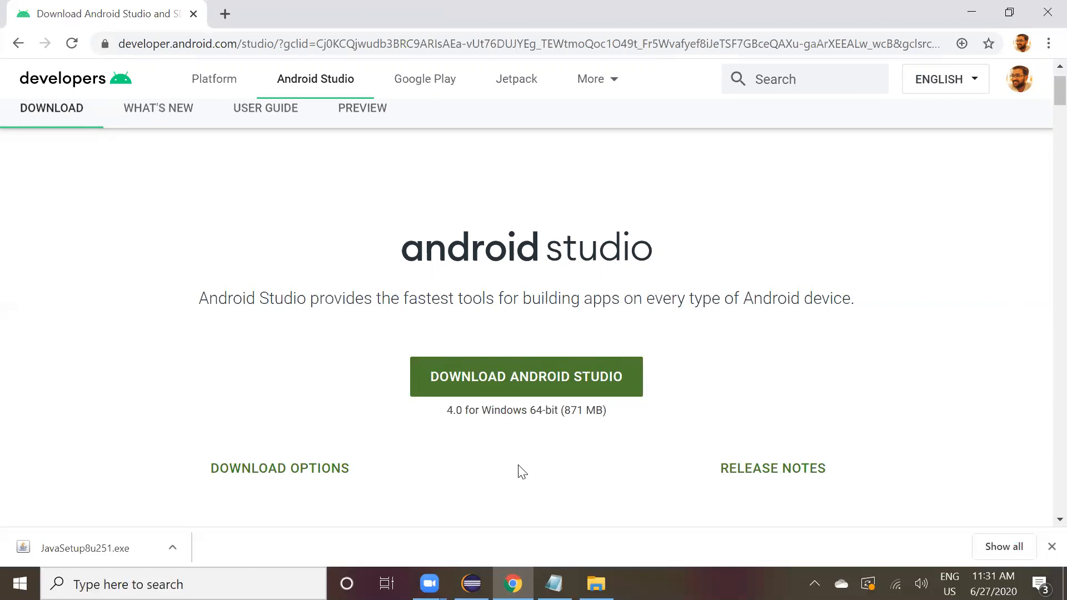
Open the Android Studio download dialog, tick the terms agreement, and close the dialog without downloading.
left_click(528, 386)
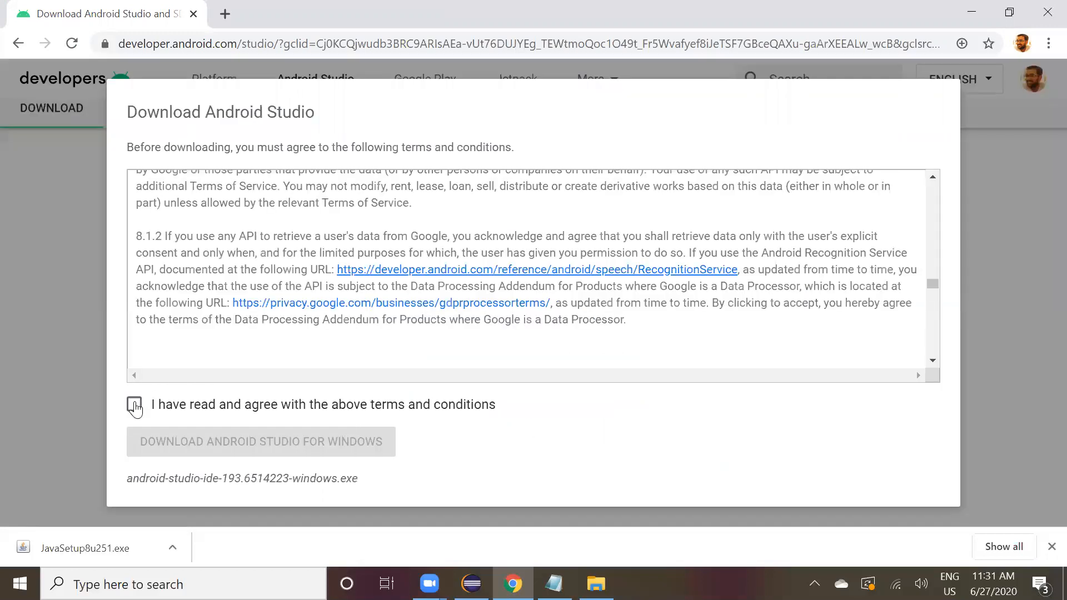
left_click(135, 406)
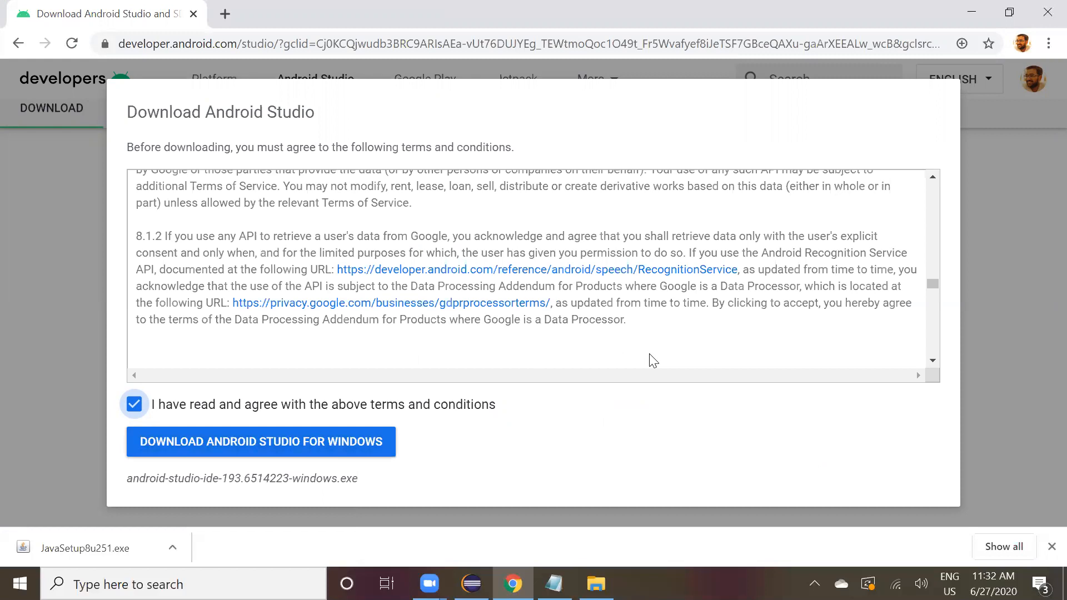
key("Escape")
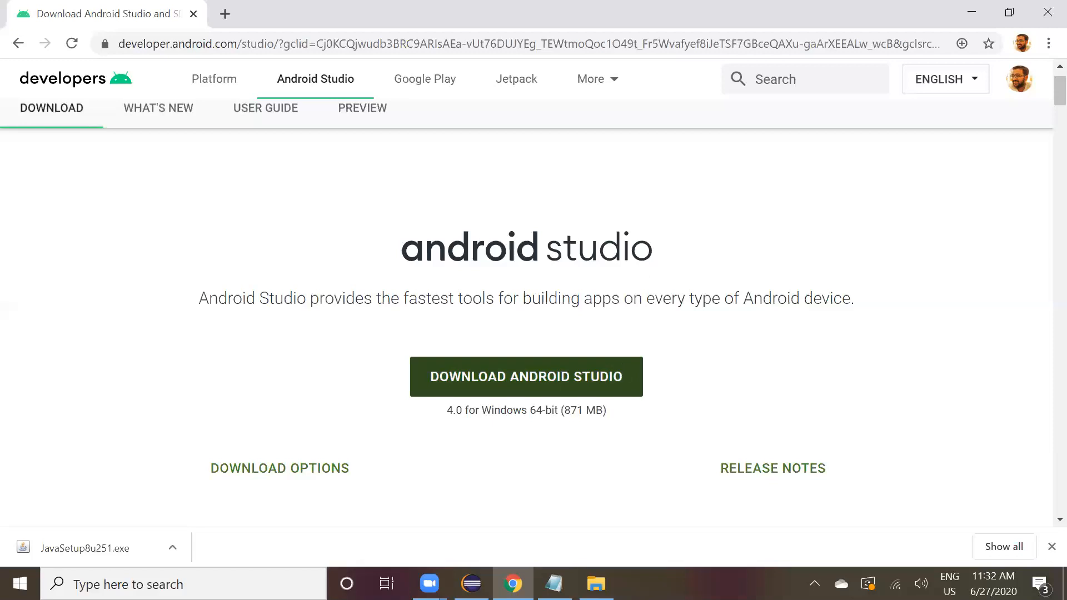
Launch the android-studio-ide-193.6514223-windows installer from Downloads, then cancel and quit the setup.
left_click(555, 584)
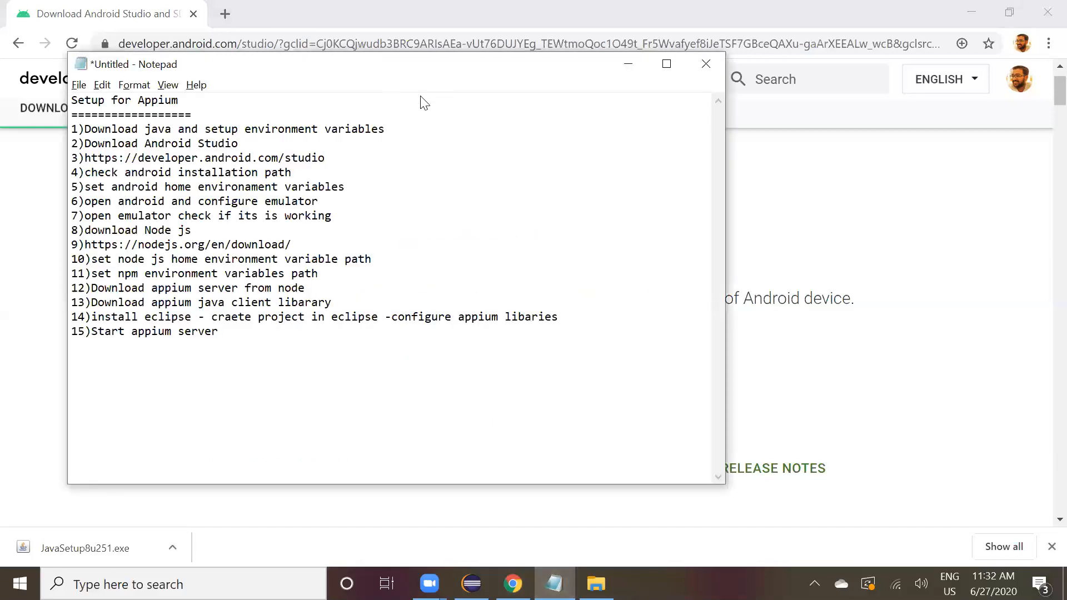
left_click_drag(383, 70, 420, 96)
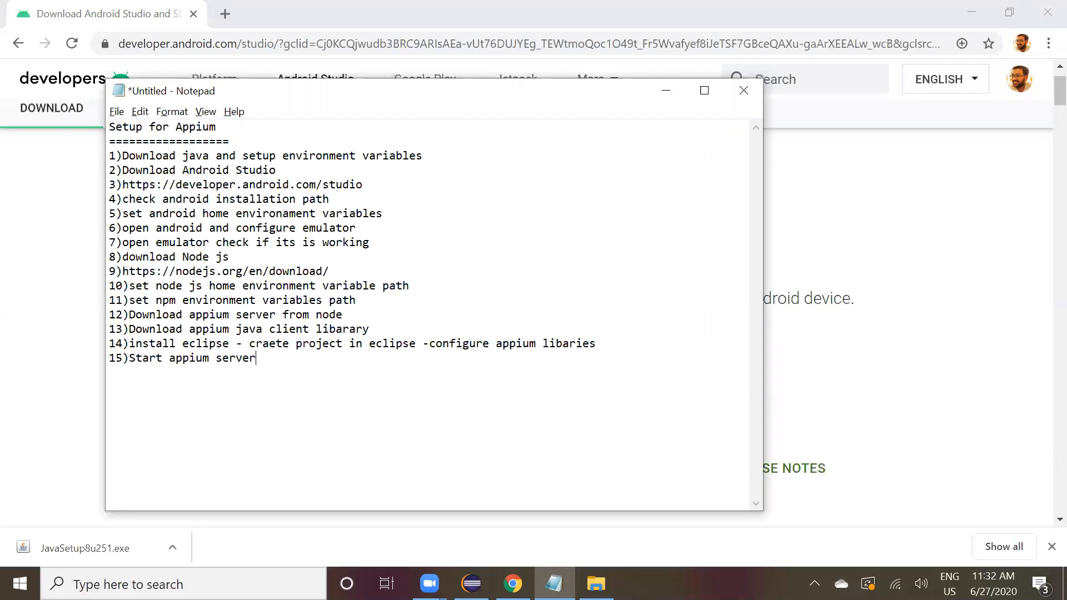
left_click(596, 584)
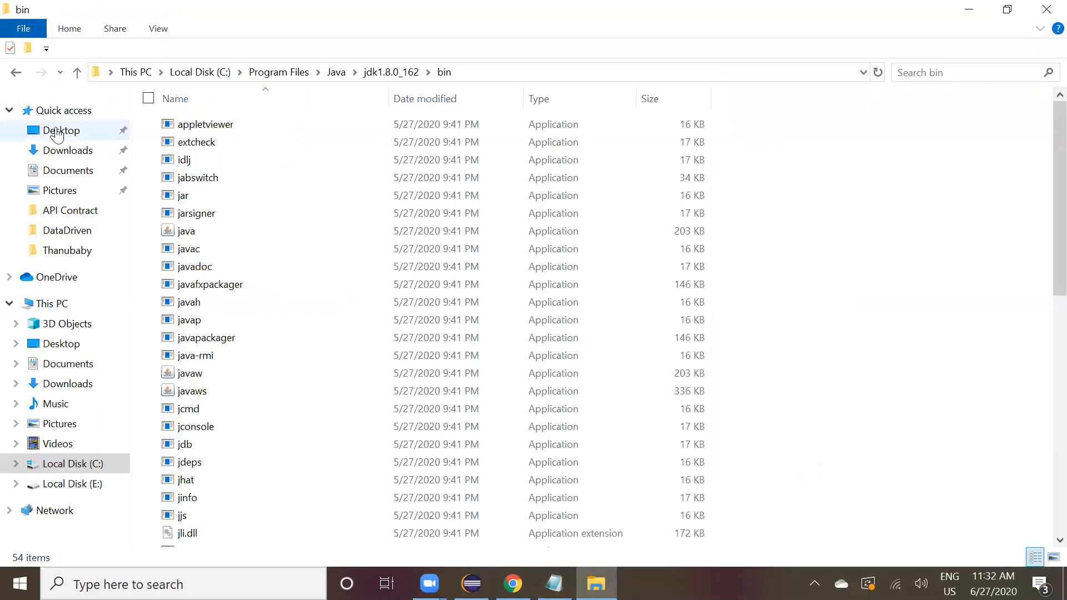
left_click(62, 155)
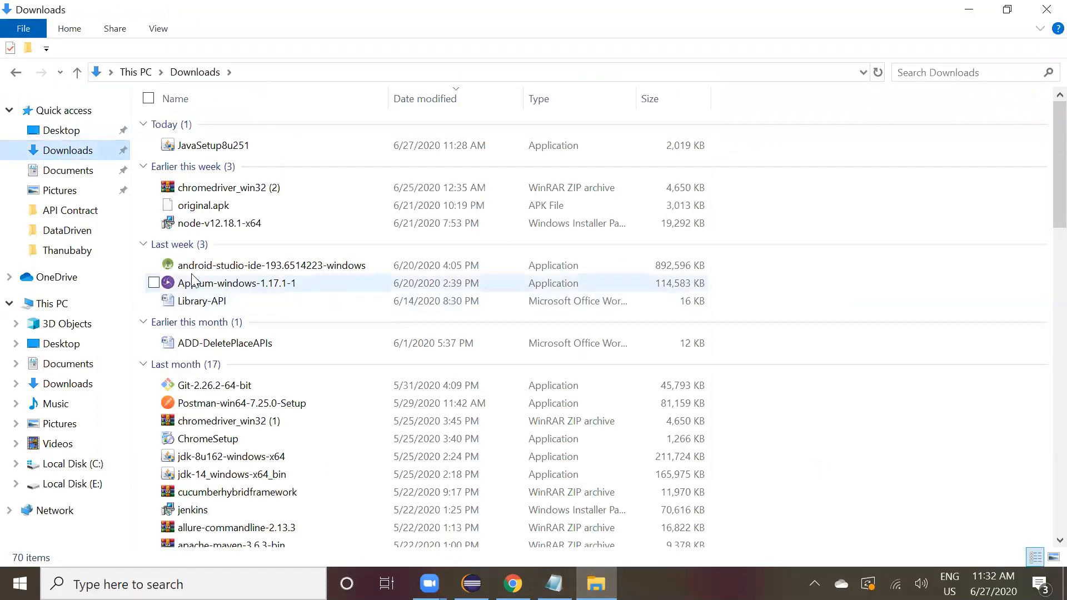
left_click(191, 274)
key("Up")
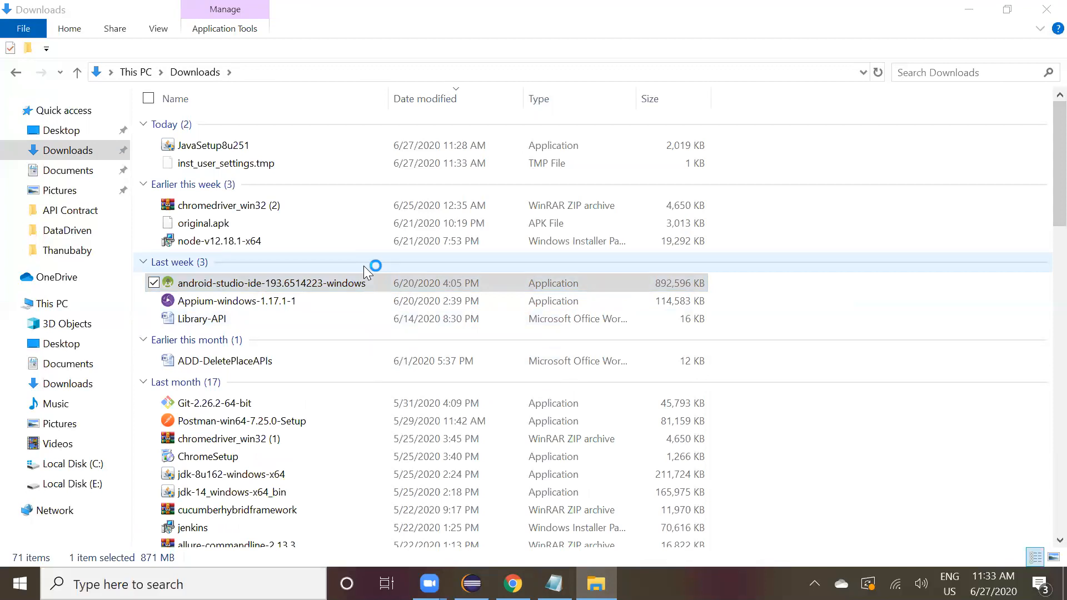
left_click(457, 404)
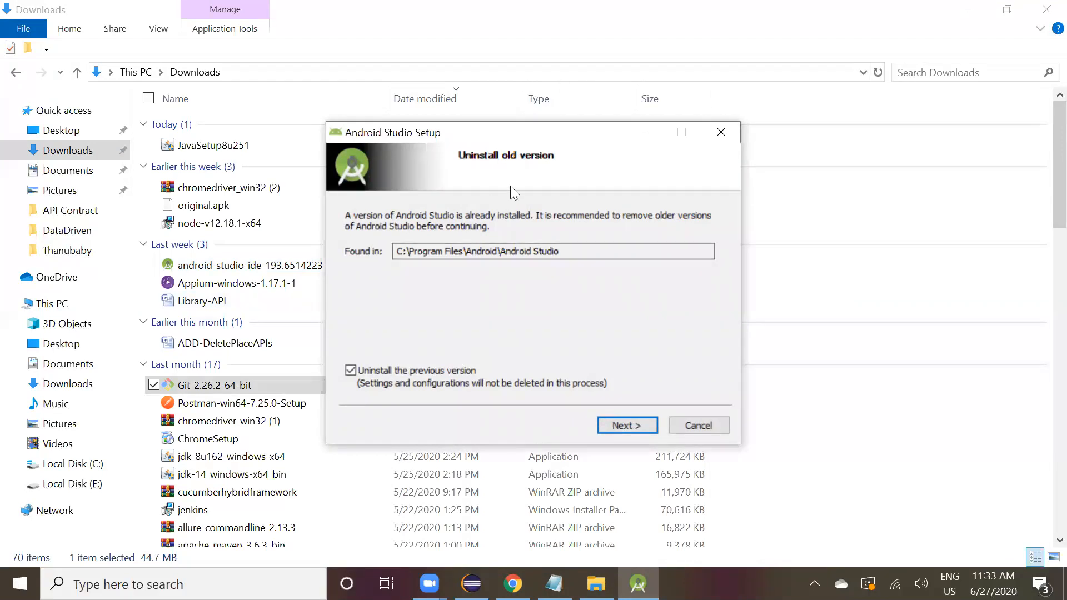
left_click(698, 425)
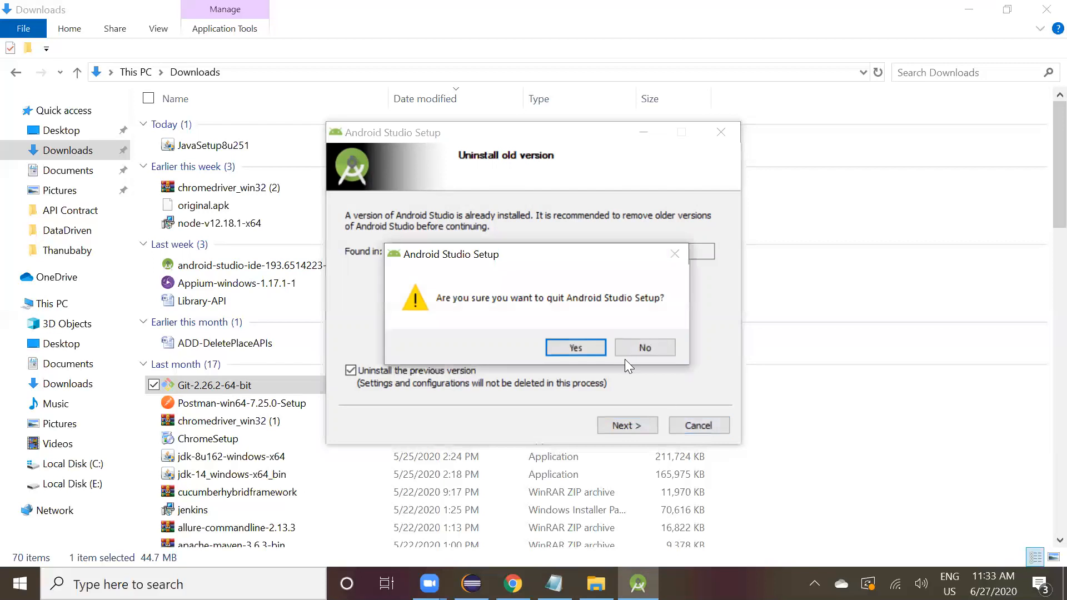
left_click(598, 351)
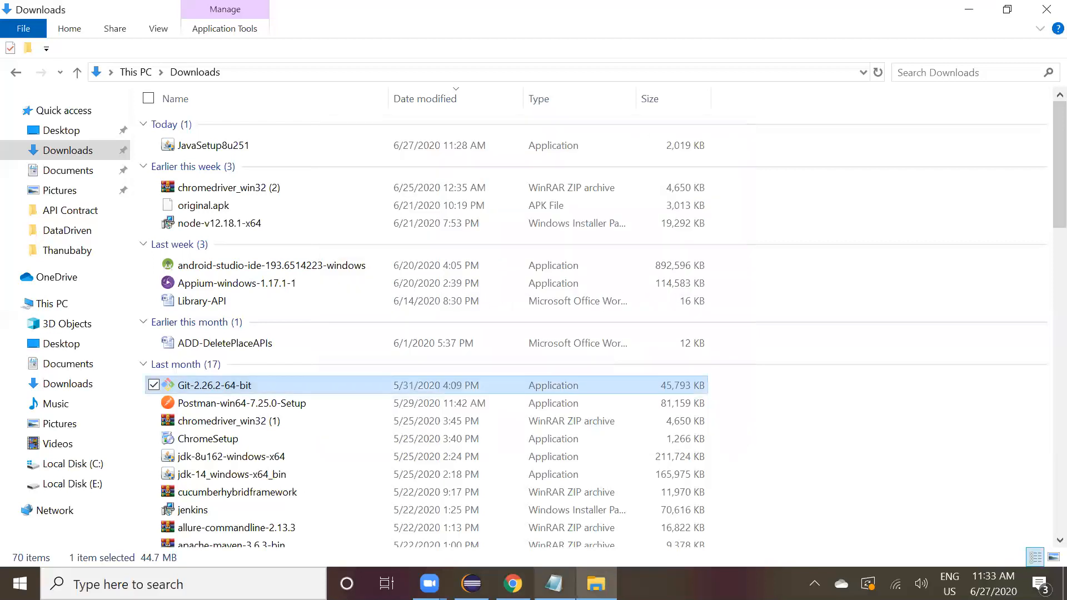
Browse in File Explorer to C:\Program Files\Android\Android Studio\bin to check the Android installation path.
left_click(554, 584)
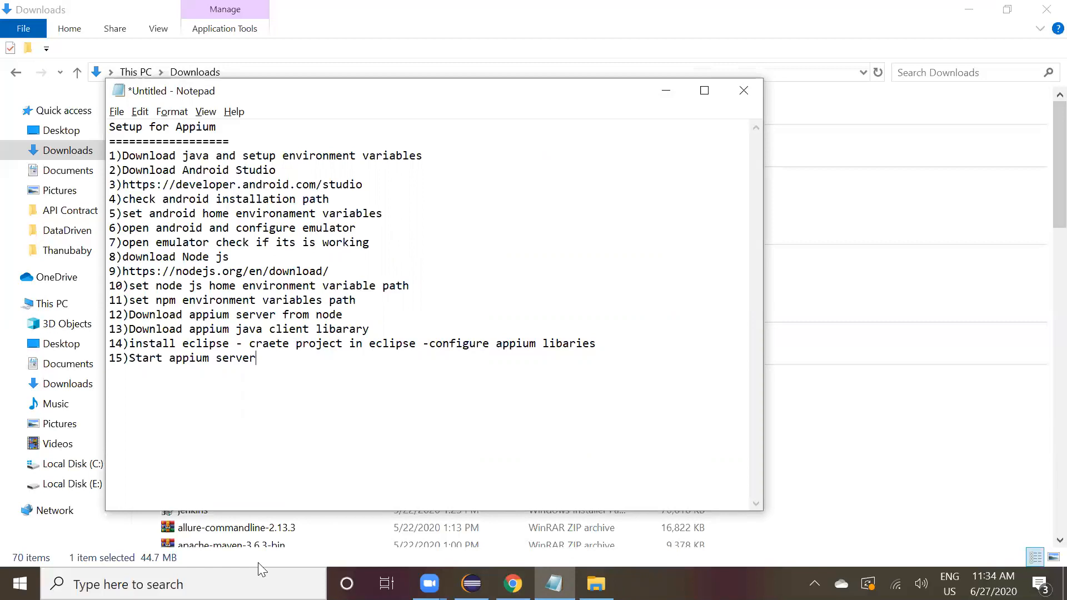
left_click(596, 584)
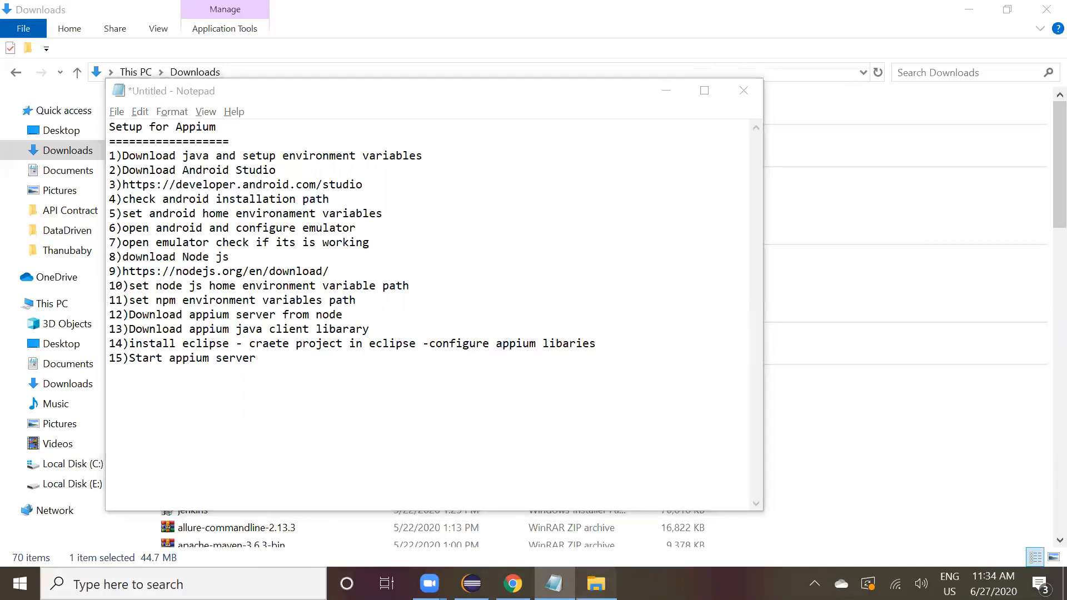
left_click(103, 466)
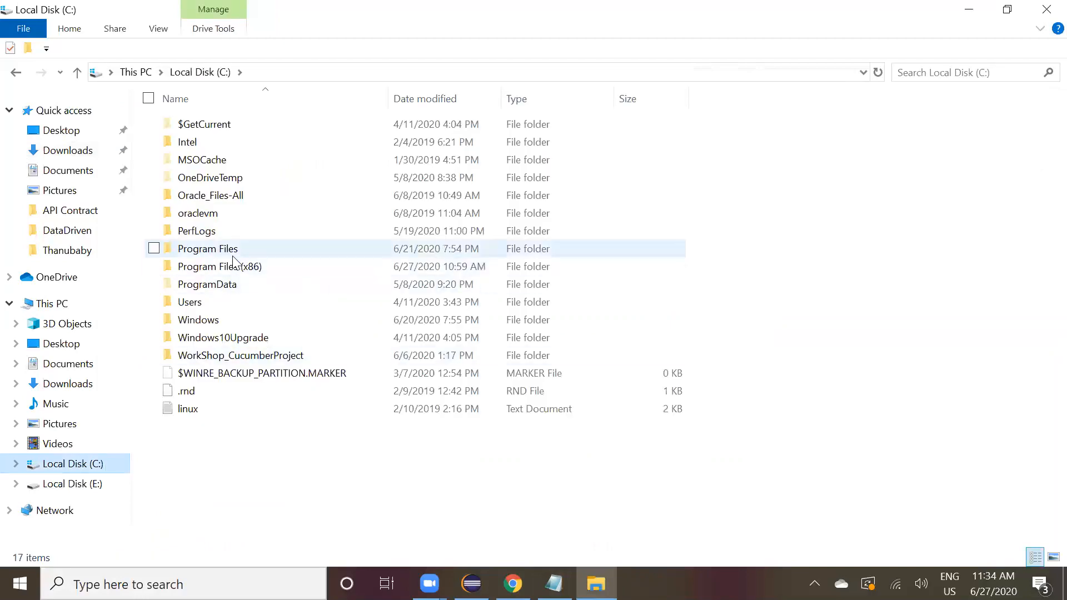
key("Down")
key("Down")
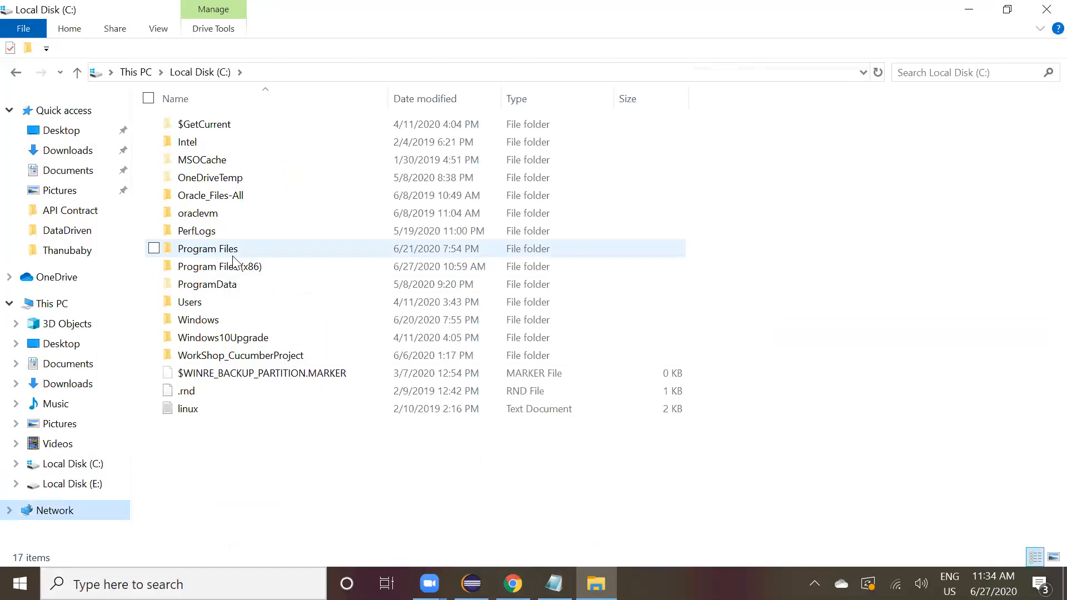
double_click(247, 249)
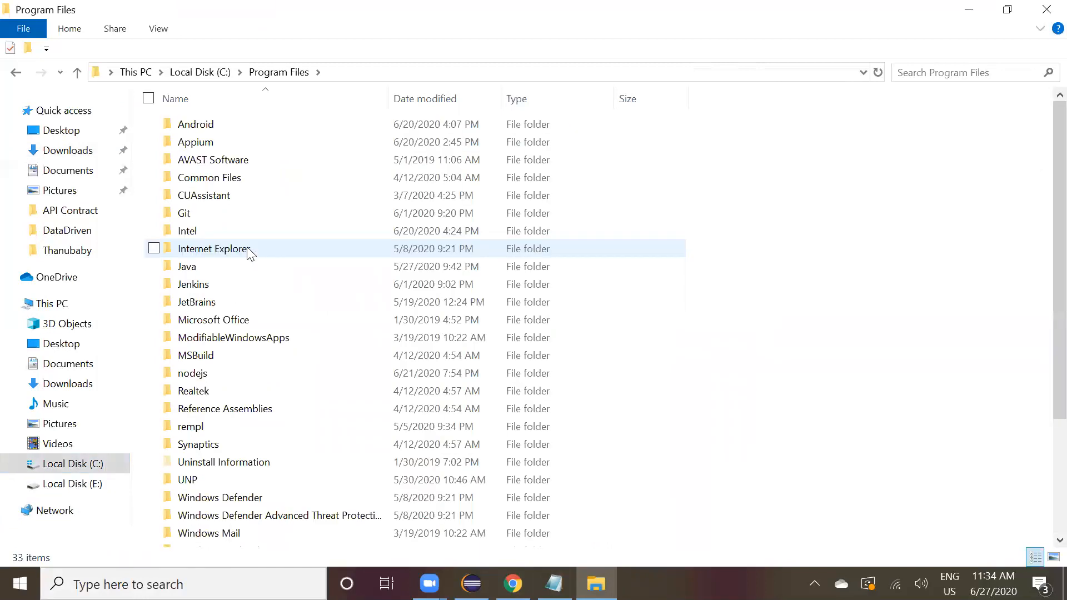
double_click(207, 131)
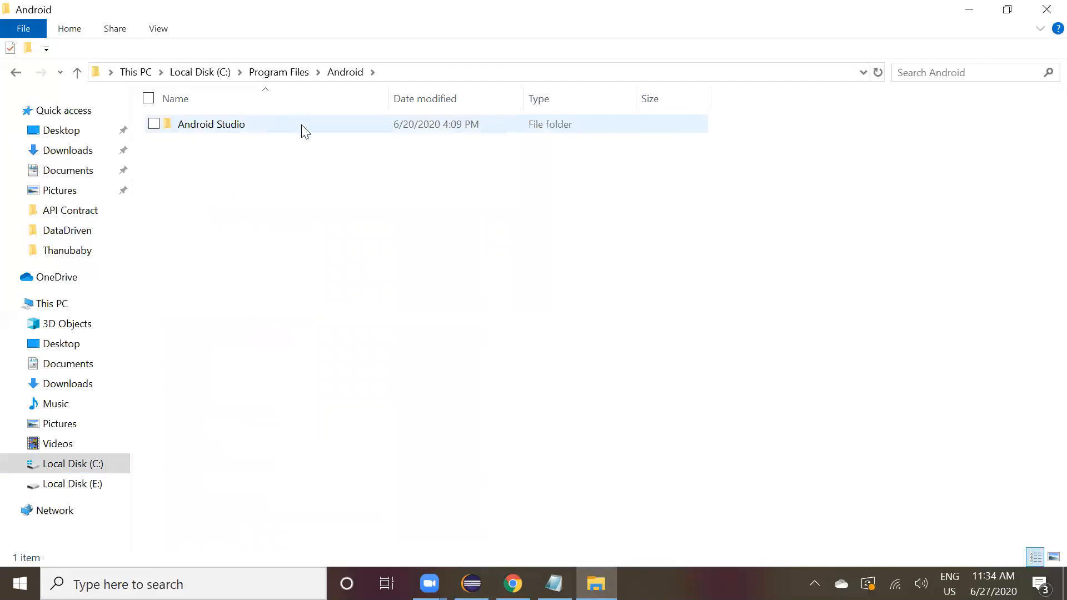
double_click(304, 134)
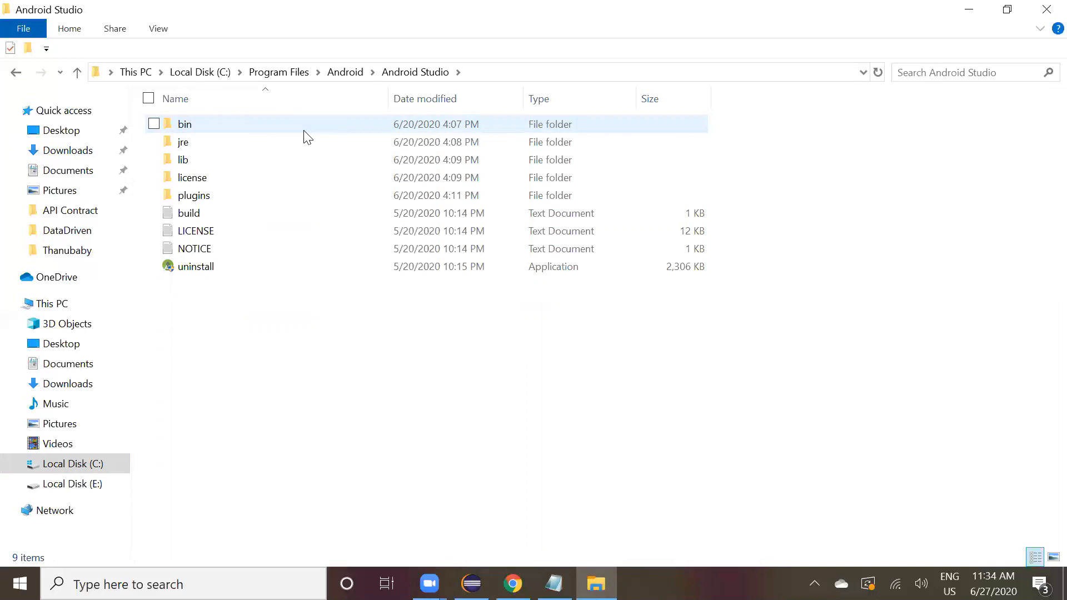
double_click(305, 131)
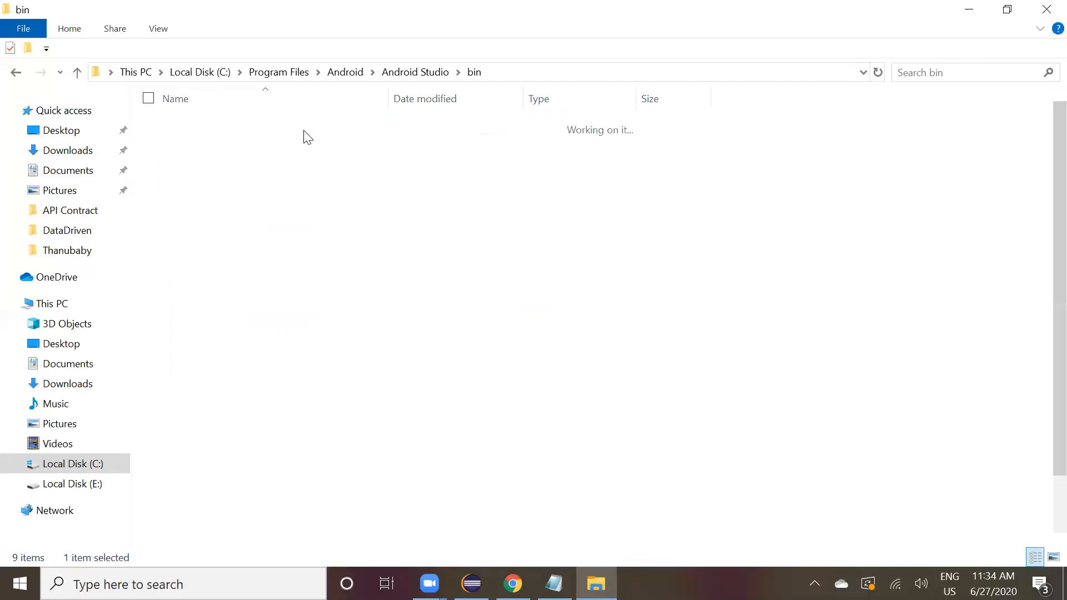
scroll(314, 261, "down", 1)
scroll(314, 259, "up", 2)
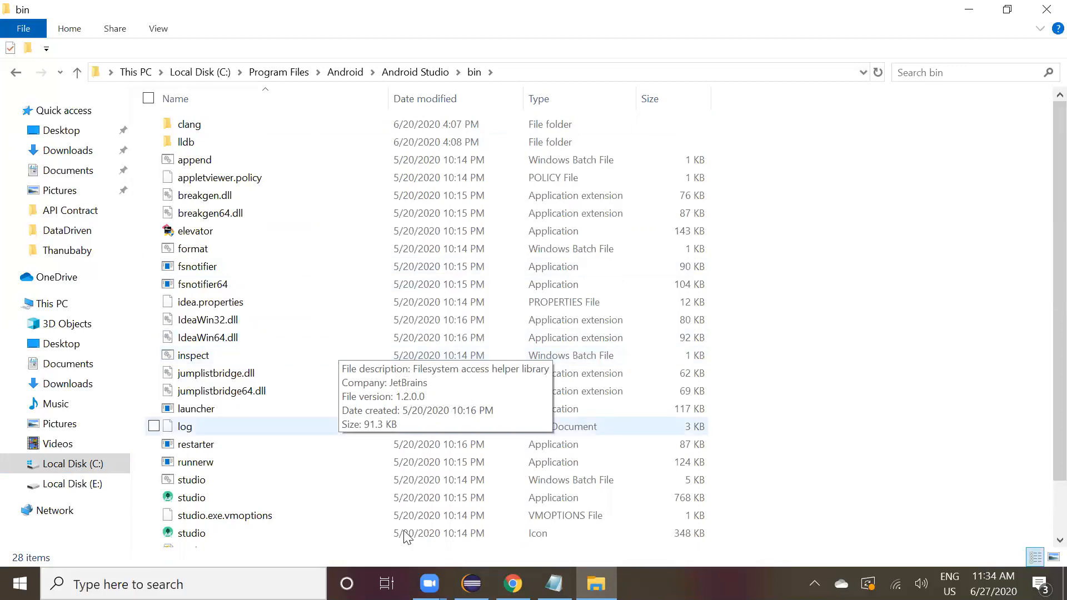
Search Windows for environ and open the system Environment Variables dialog from System Properties.
left_click(183, 584)
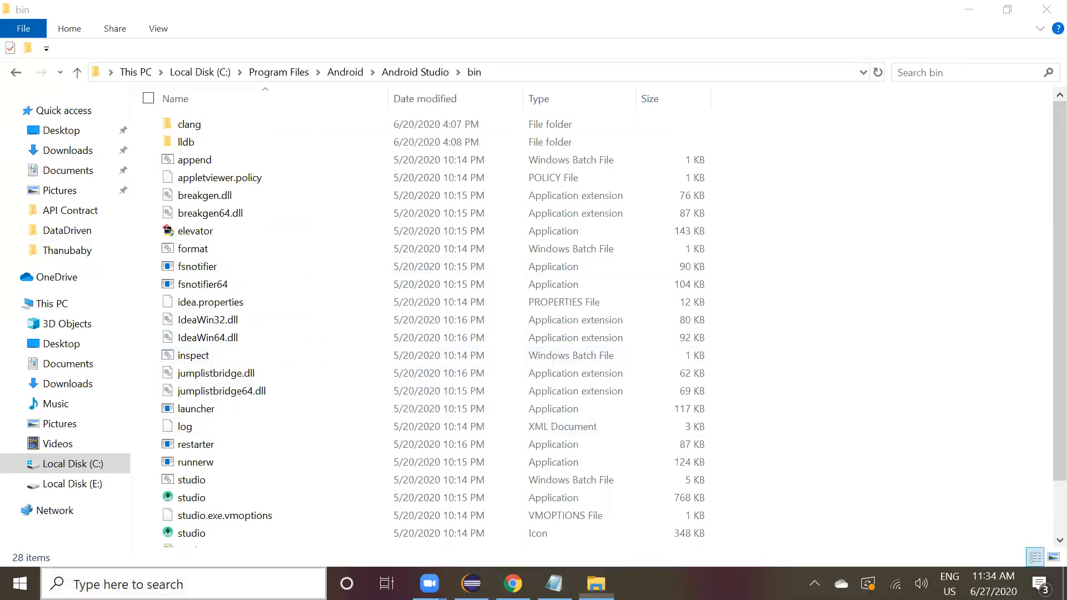
type("eniv")
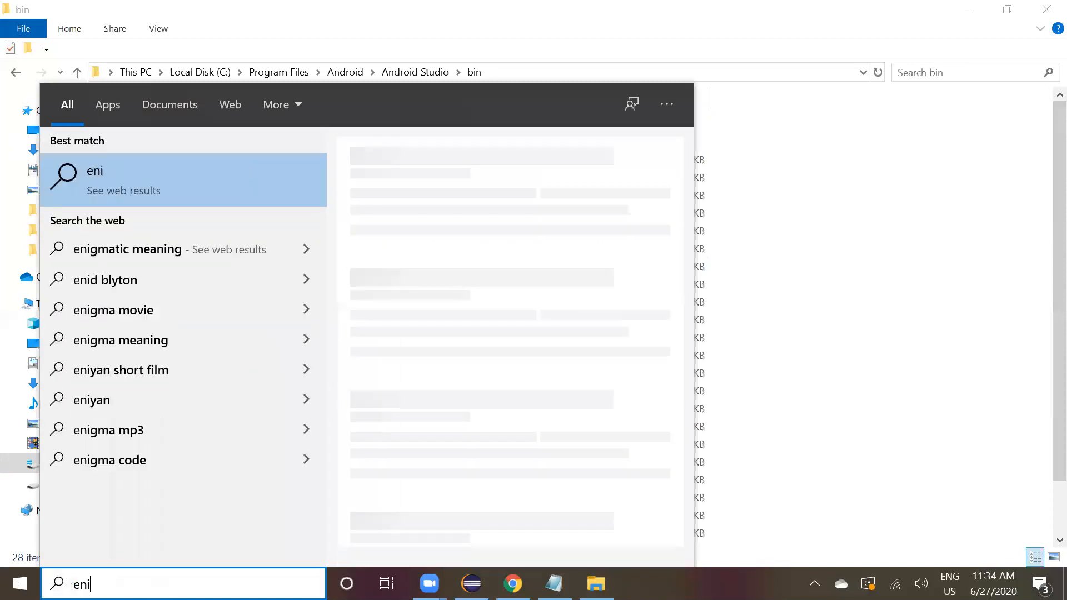
key("BackSpace")
key("BackSpace")
type("viron")
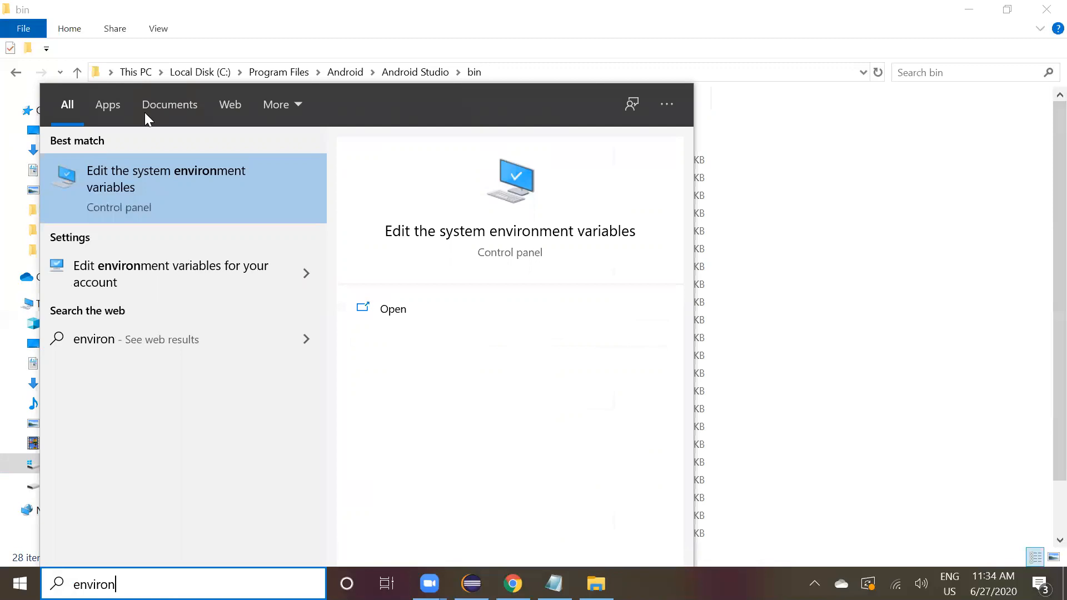
left_click(168, 198)
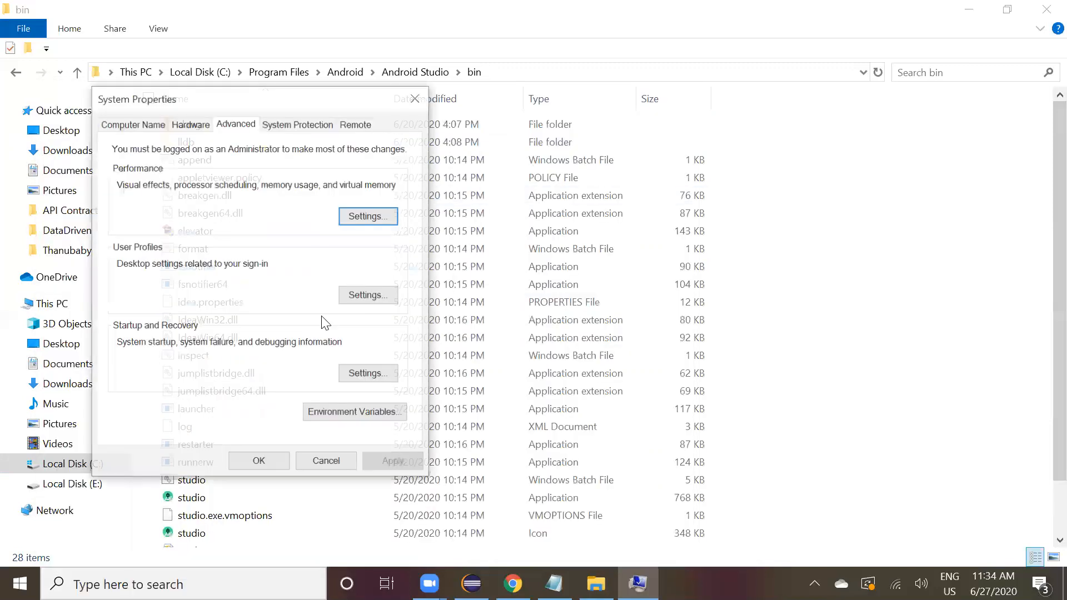
left_click(343, 416)
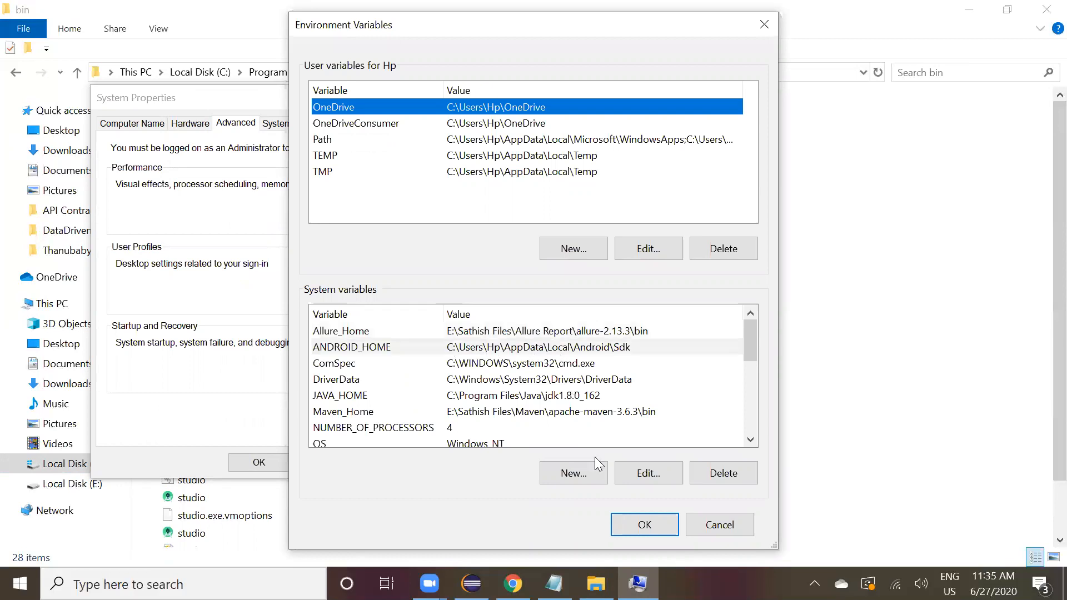
Select the Path entry in the system variables list.
left_click(479, 430)
key("Down")
key("Down")
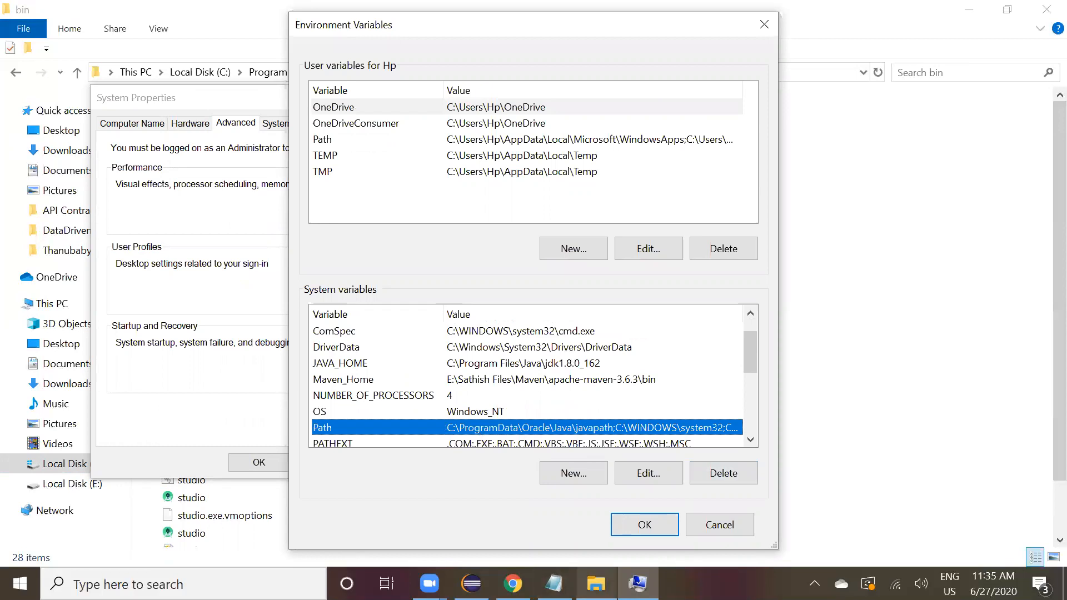
Switch to File Explorer and navigate from the Android Studio folder to C:\Users\Hp.
left_click(596, 584)
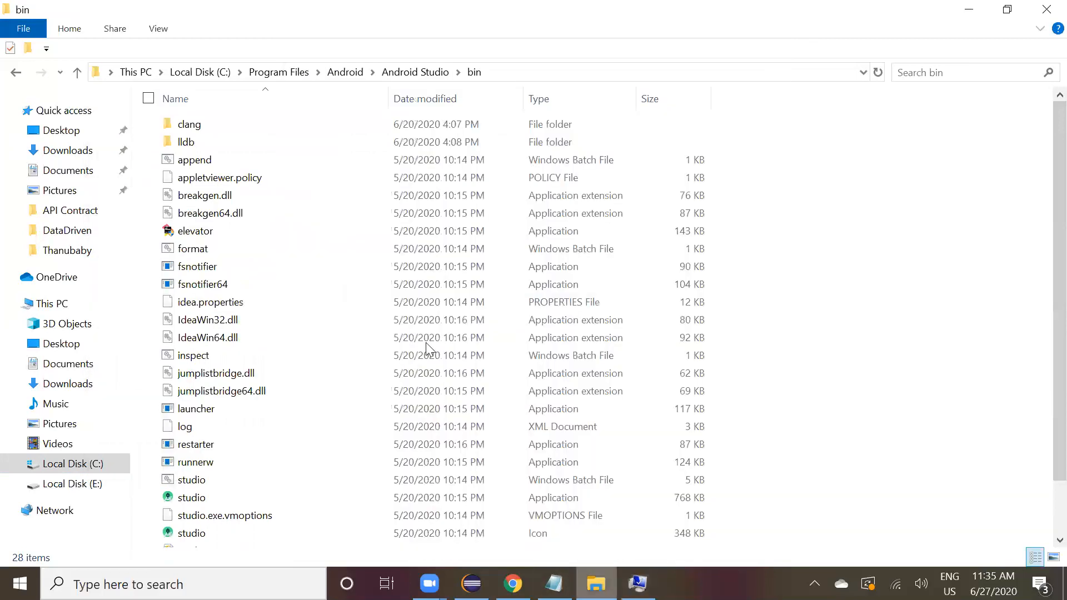
left_click(409, 78)
left_click(489, 72)
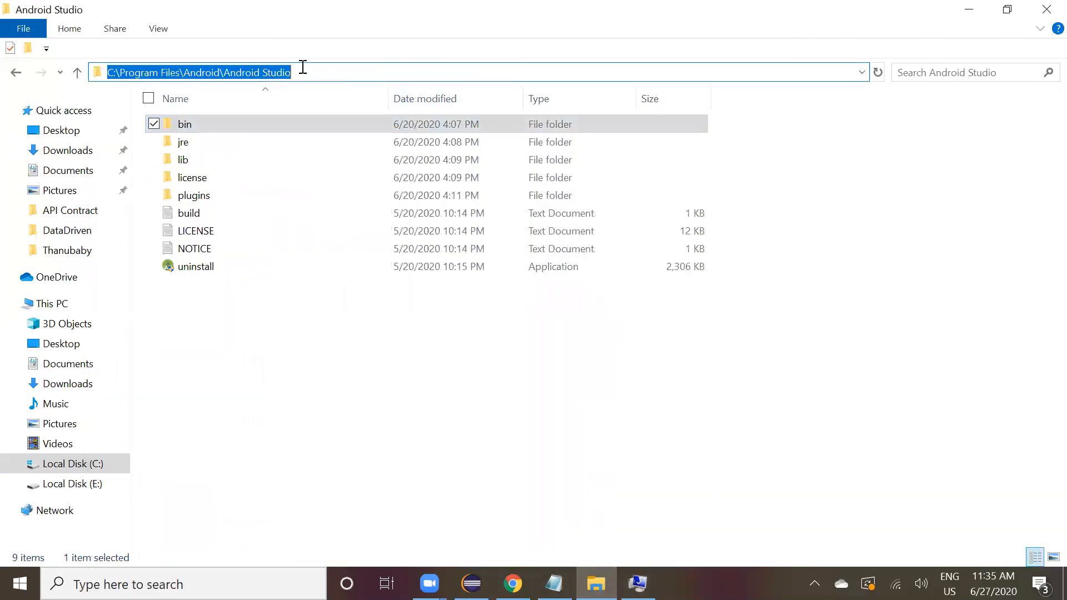
left_click(135, 71)
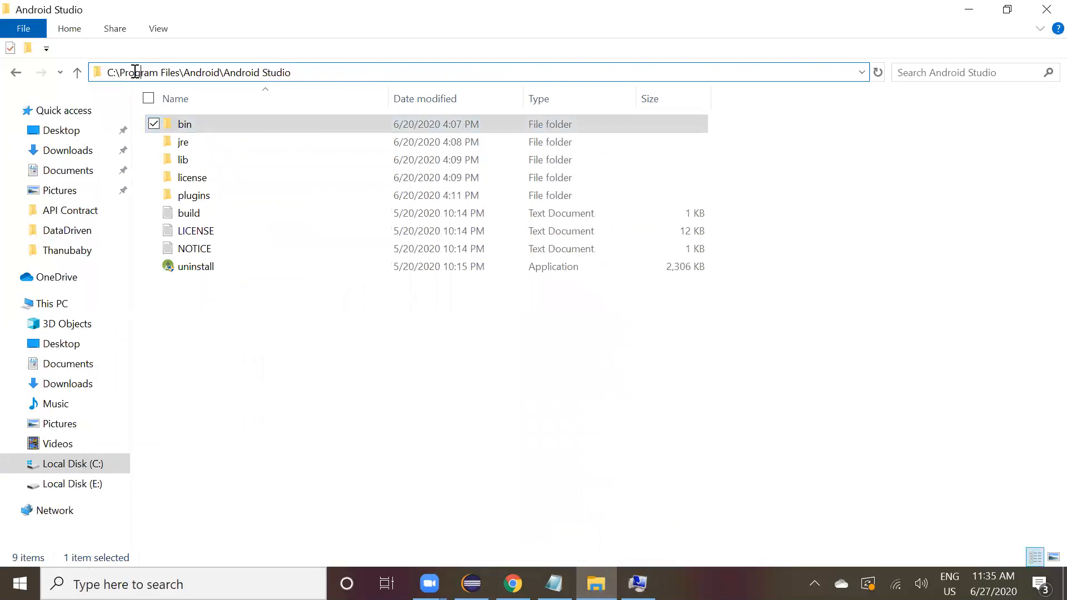
left_click(61, 467)
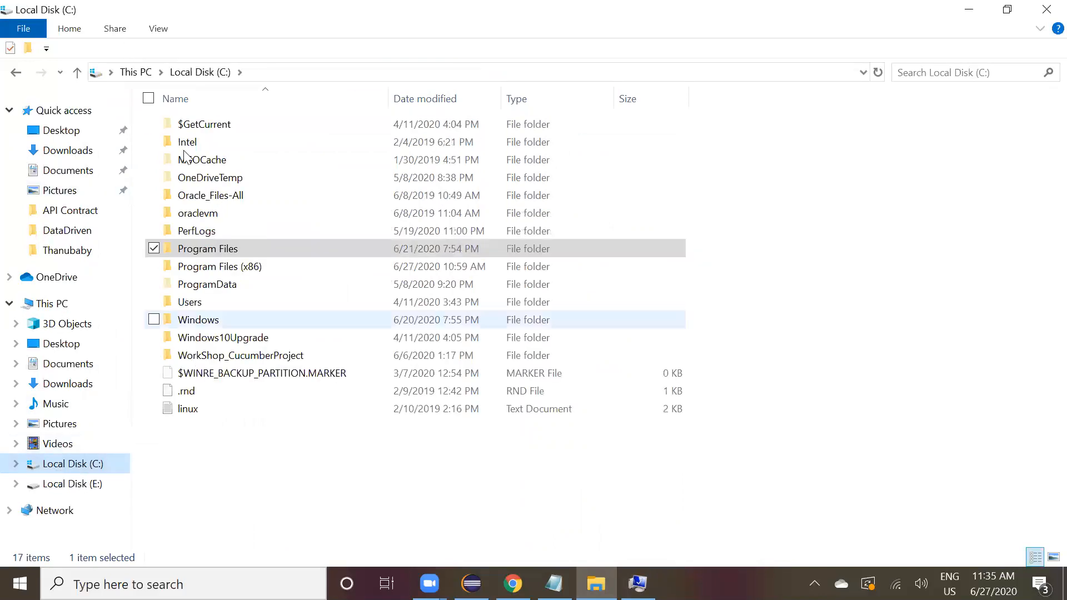
double_click(182, 302)
key("h")
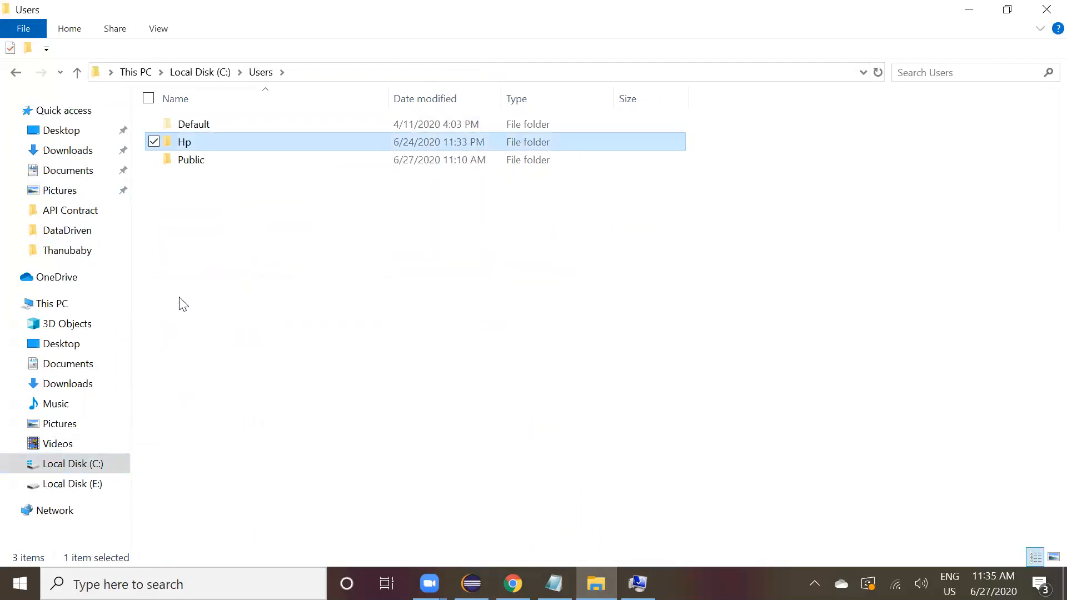
key("Return")
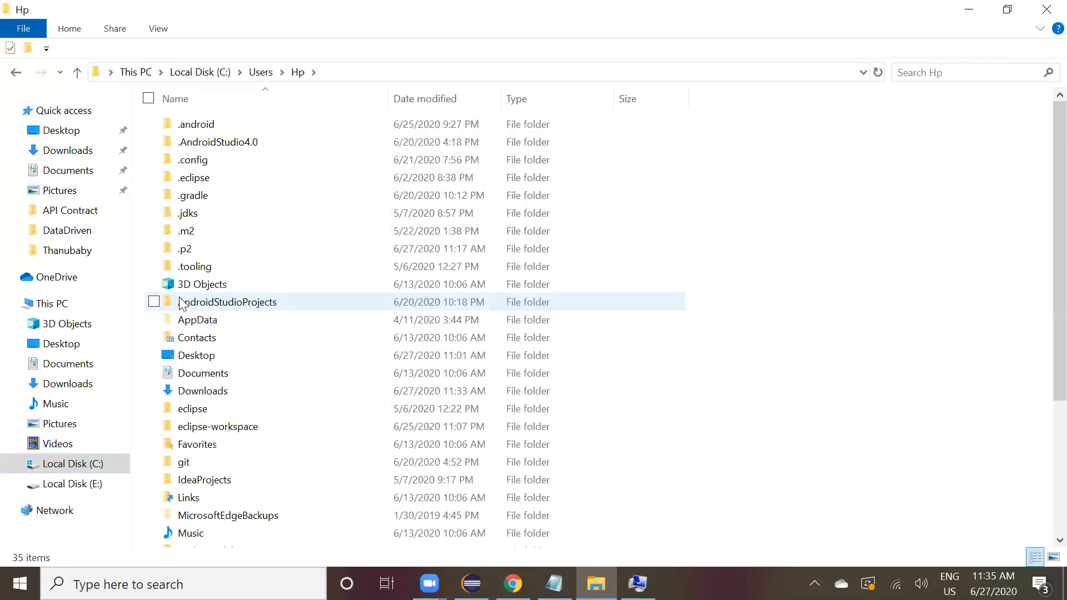
Browse into the user's AppData\Local\Android\Sdk folder to locate the Android SDK.
key("Down")
key("Down")
key("Down")
key("Down")
key("Down")
key("Down")
key("Down")
key("Down")
key("Down")
key("Down")
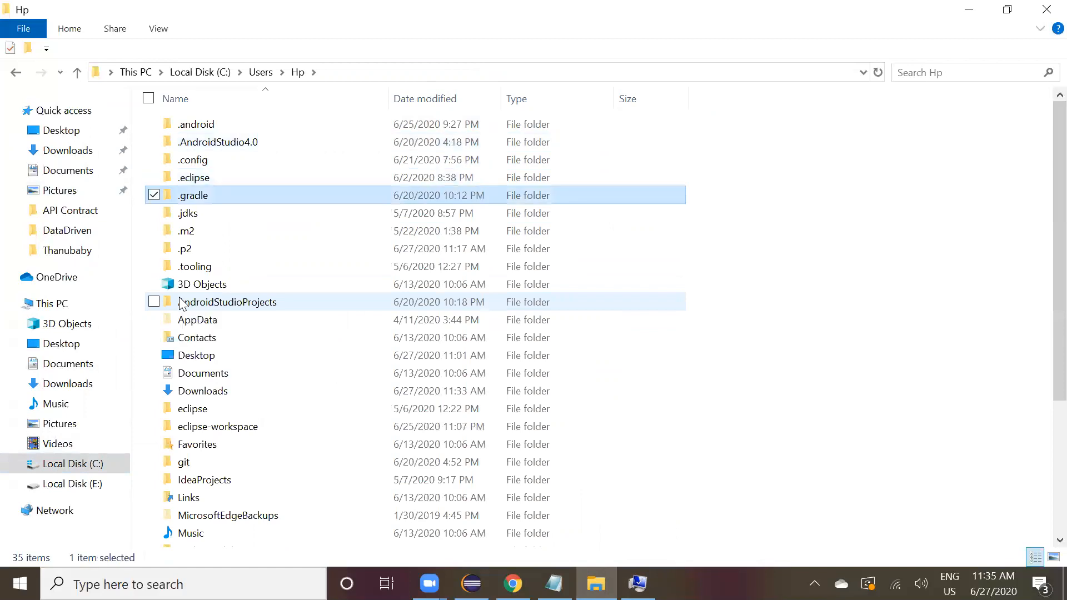
key("Down")
key("Down")
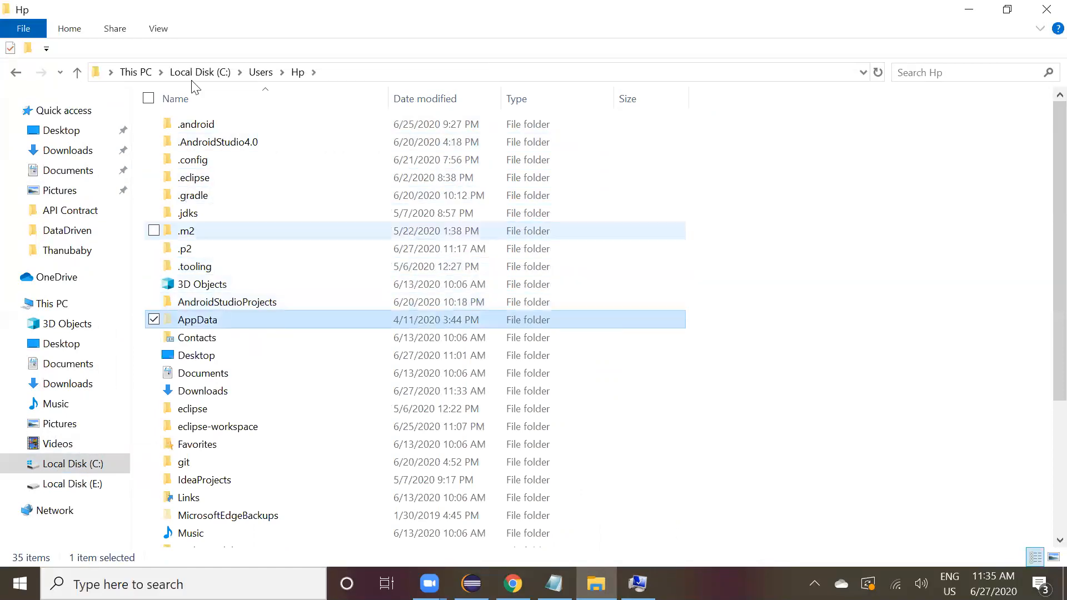
left_click(159, 27)
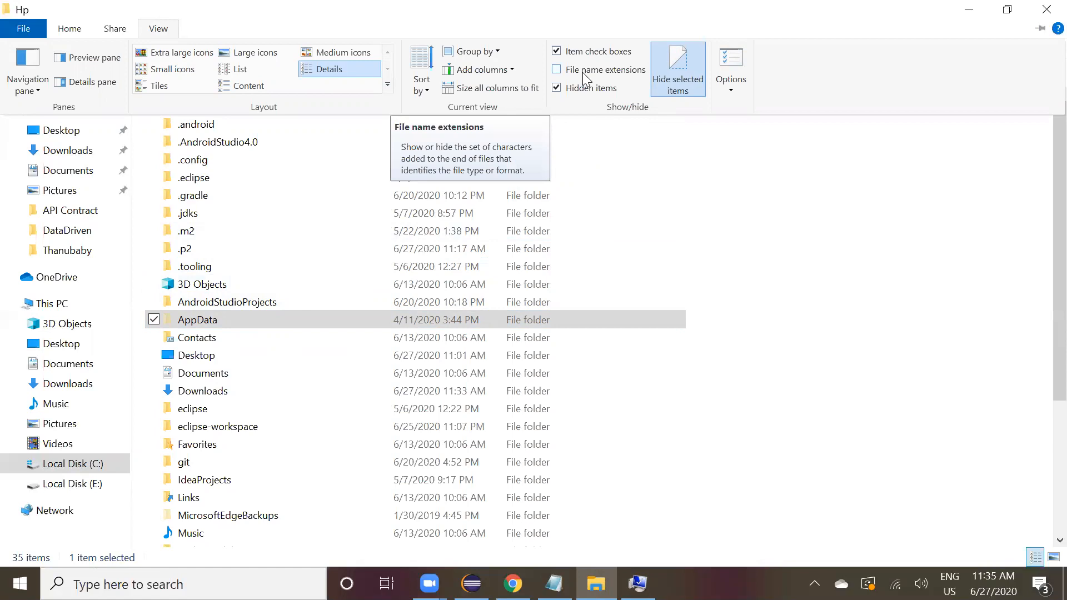
left_click(226, 312)
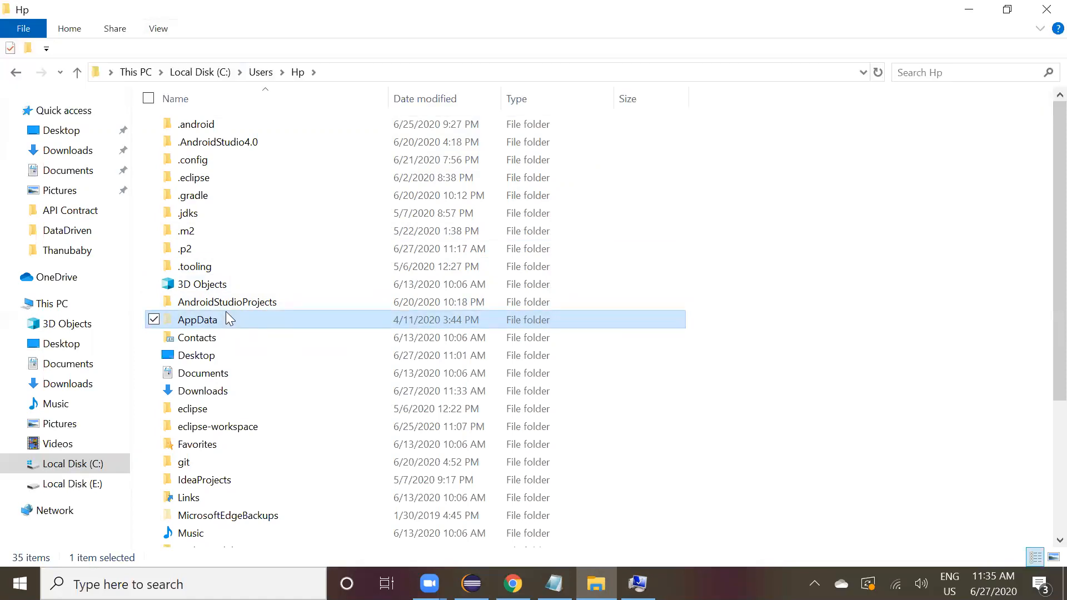
double_click(267, 318)
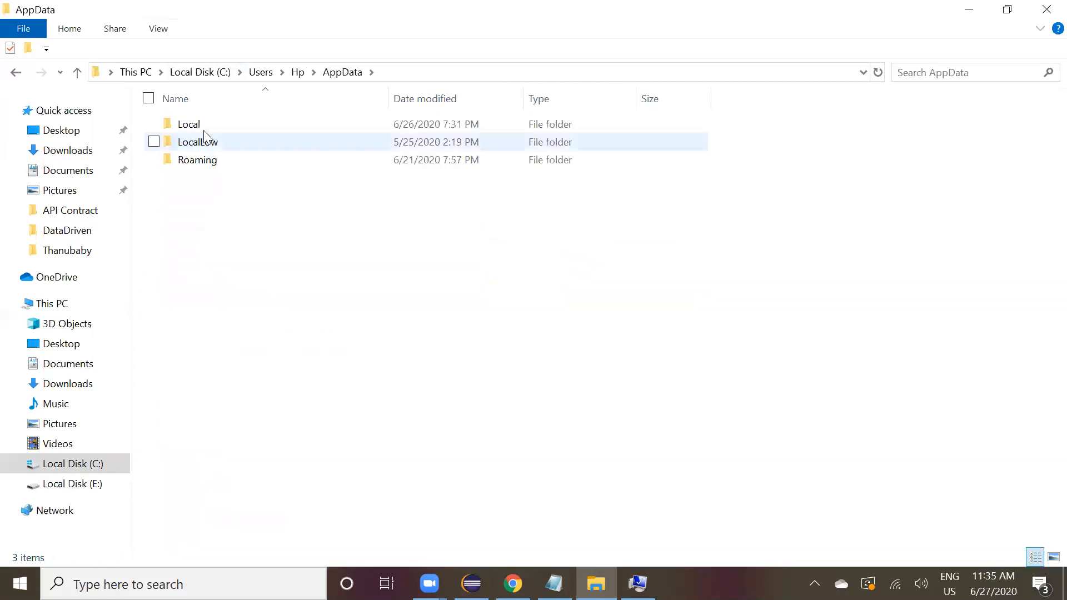
double_click(236, 120)
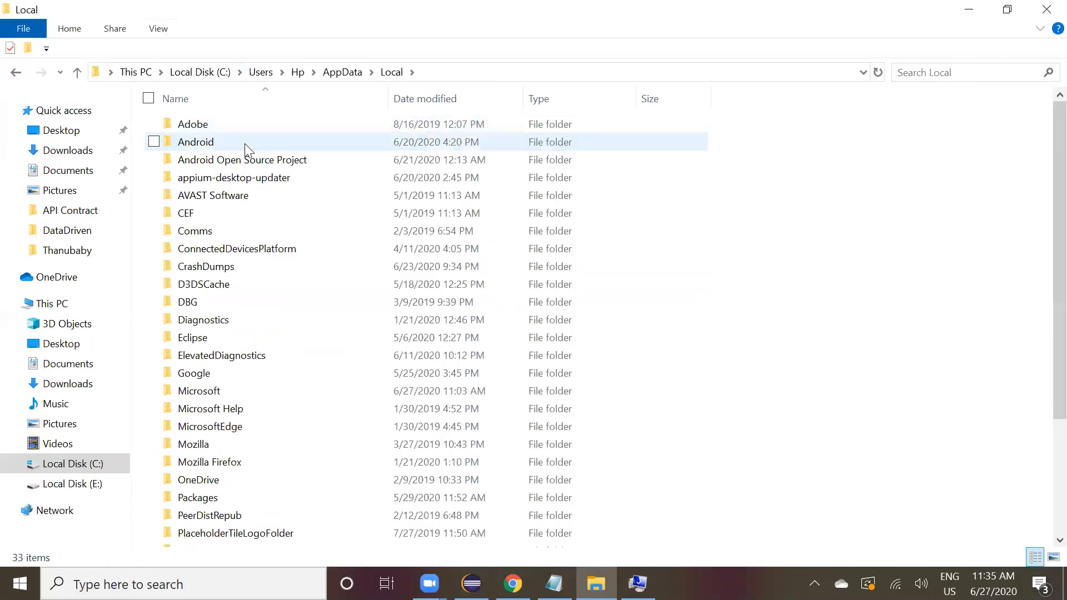
double_click(245, 143)
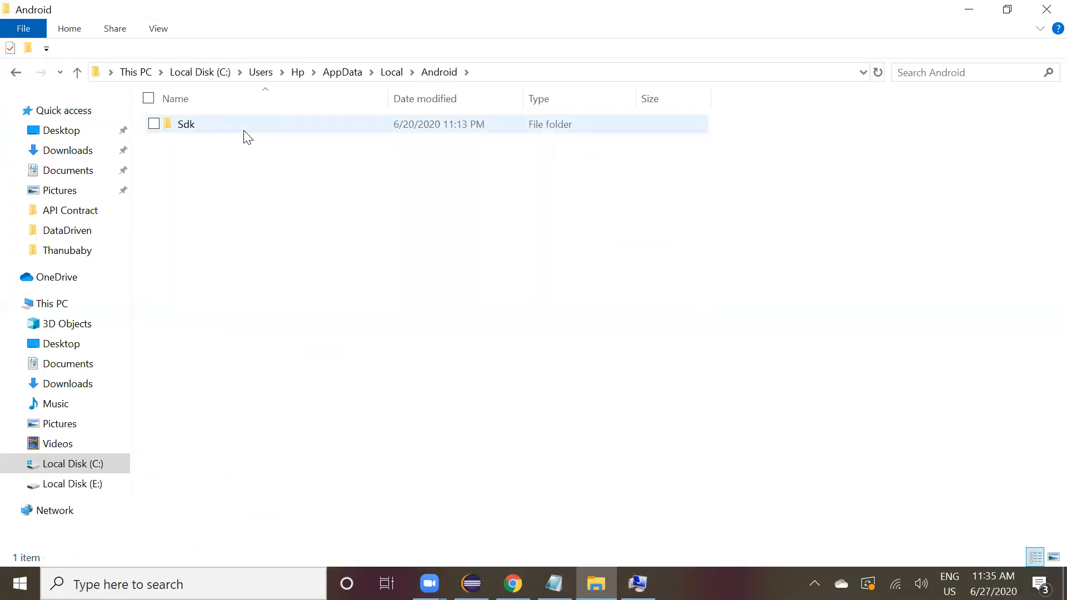
double_click(245, 132)
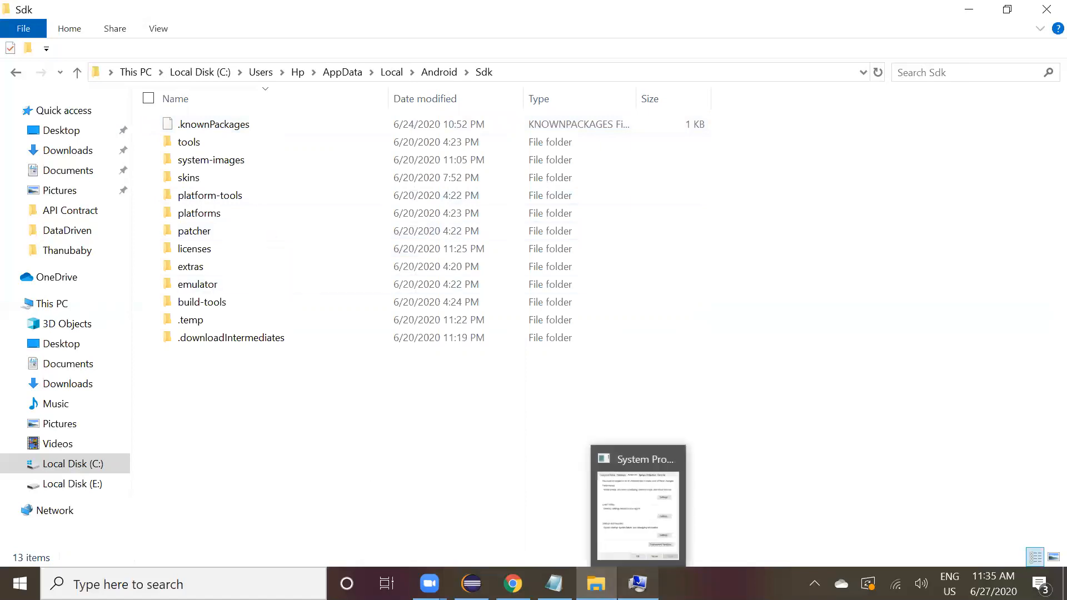
Open the system Path variable for editing to review its Android SDK entries, then return to the Sdk folder.
left_click(638, 583)
left_click(644, 474)
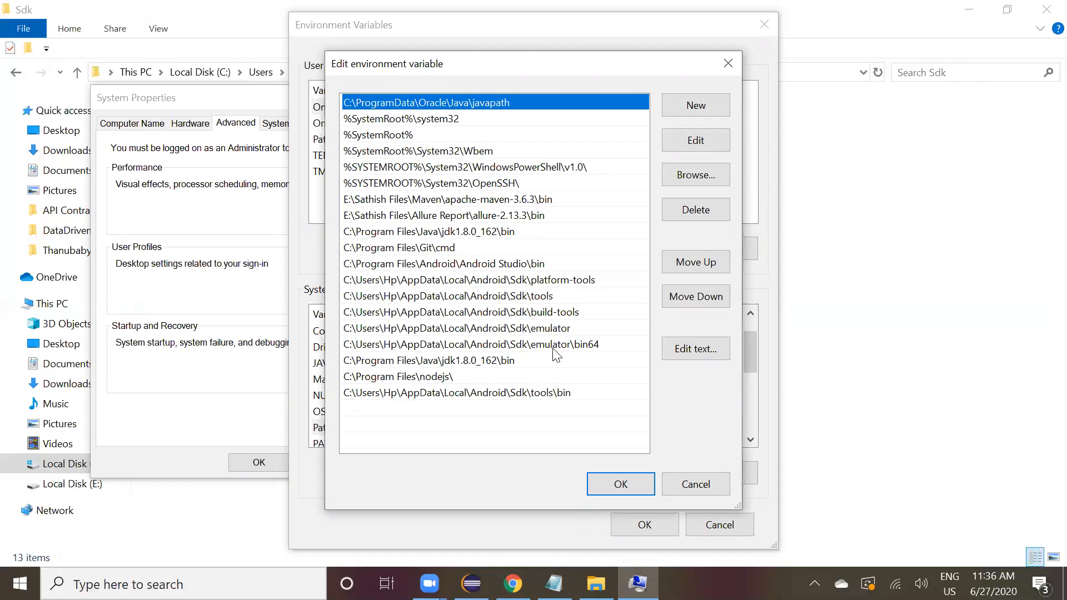
left_click(210, 16)
left_click(216, 196)
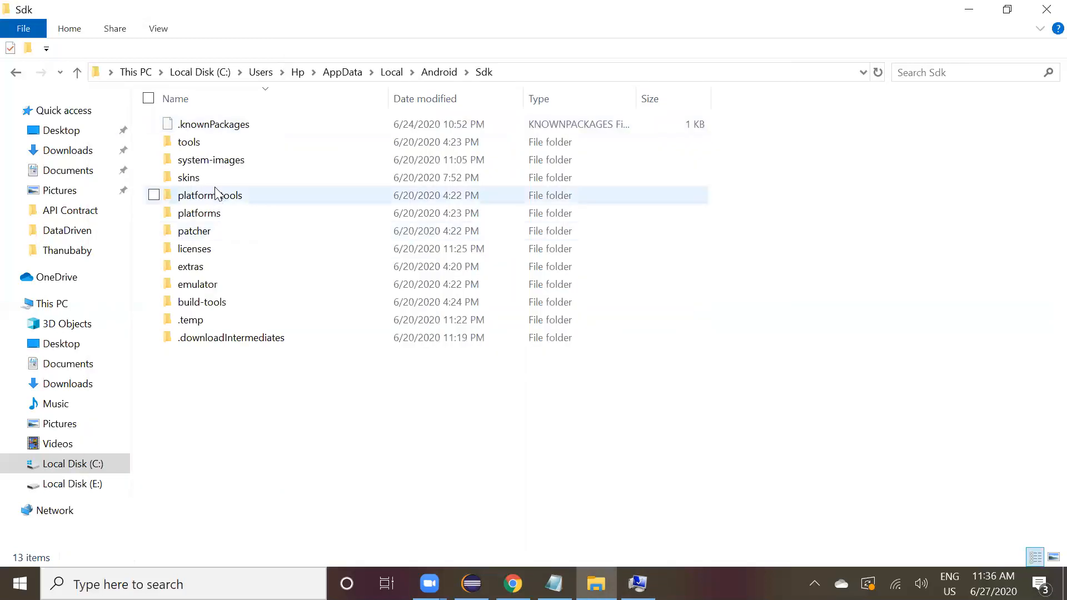
Open the Sdk platform-tools folder and its lib64 subfolder, and view the platform-tools folder path.
left_click(248, 201)
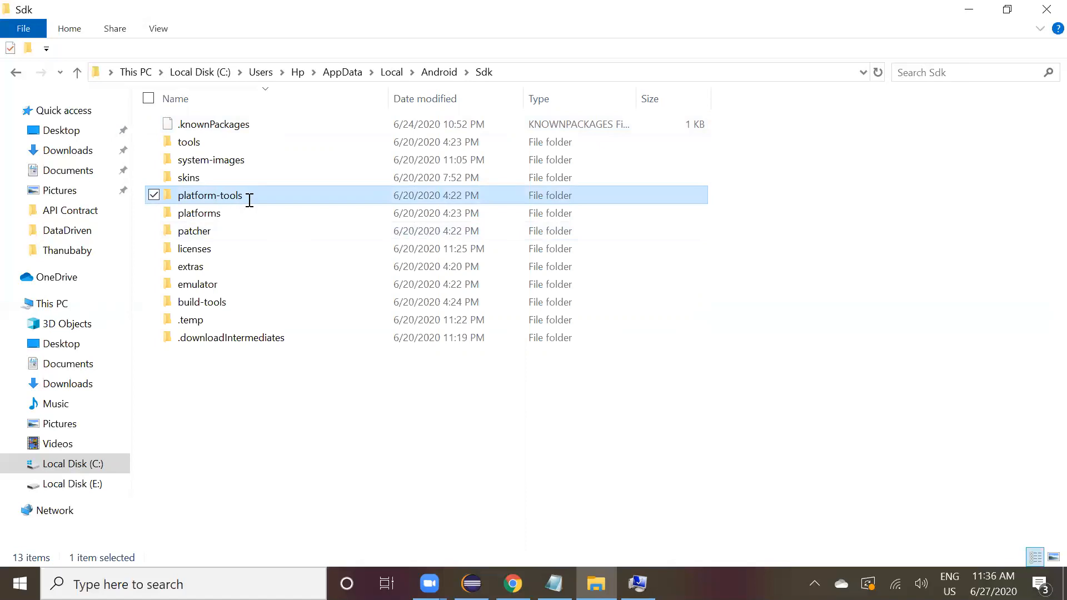
key("Escape")
double_click(296, 201)
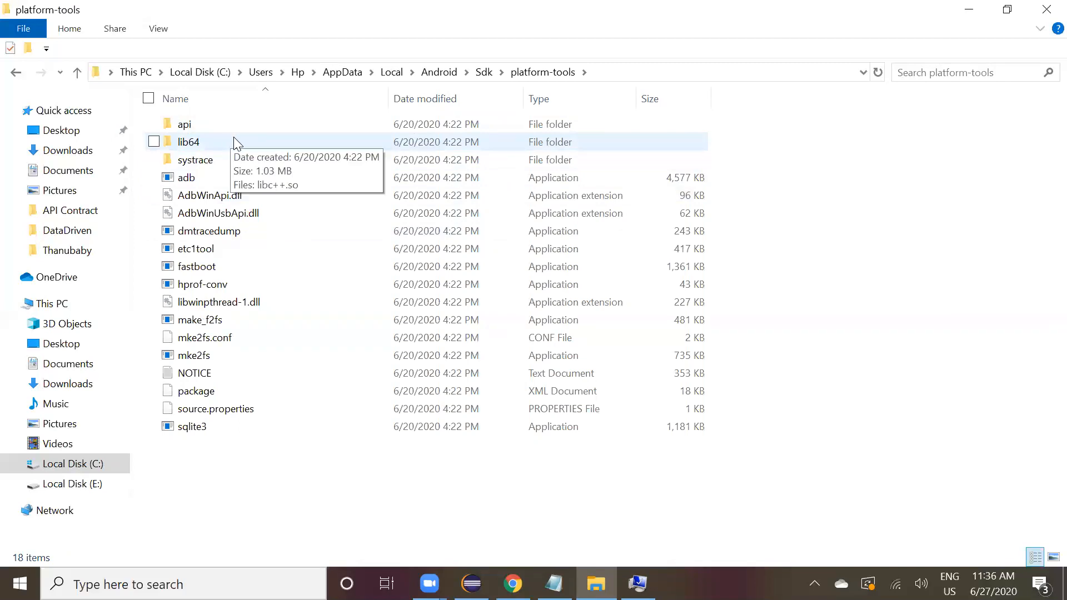
double_click(225, 141)
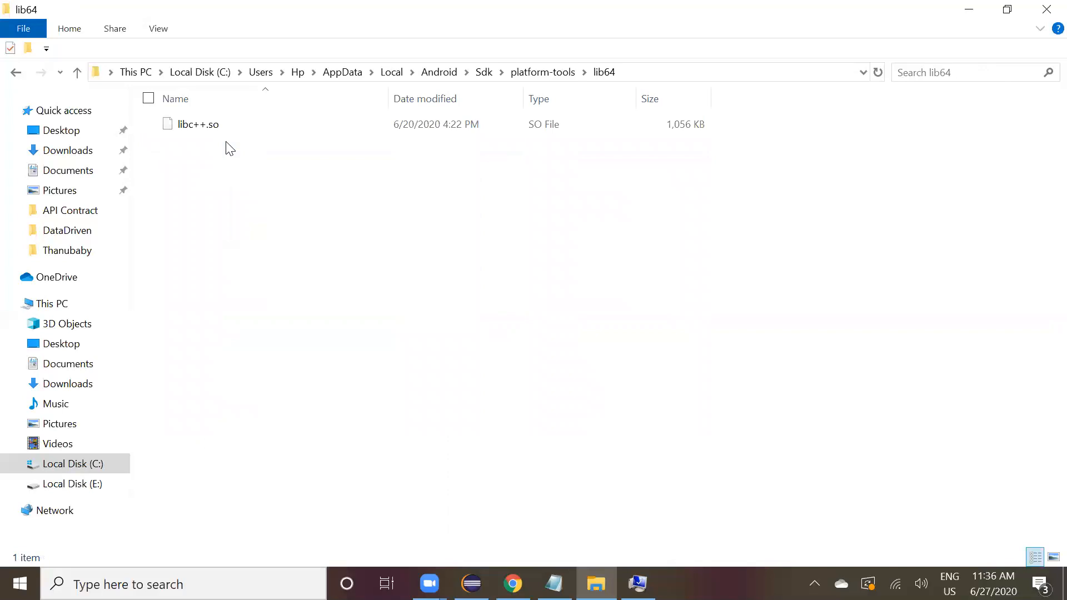
left_click(524, 76)
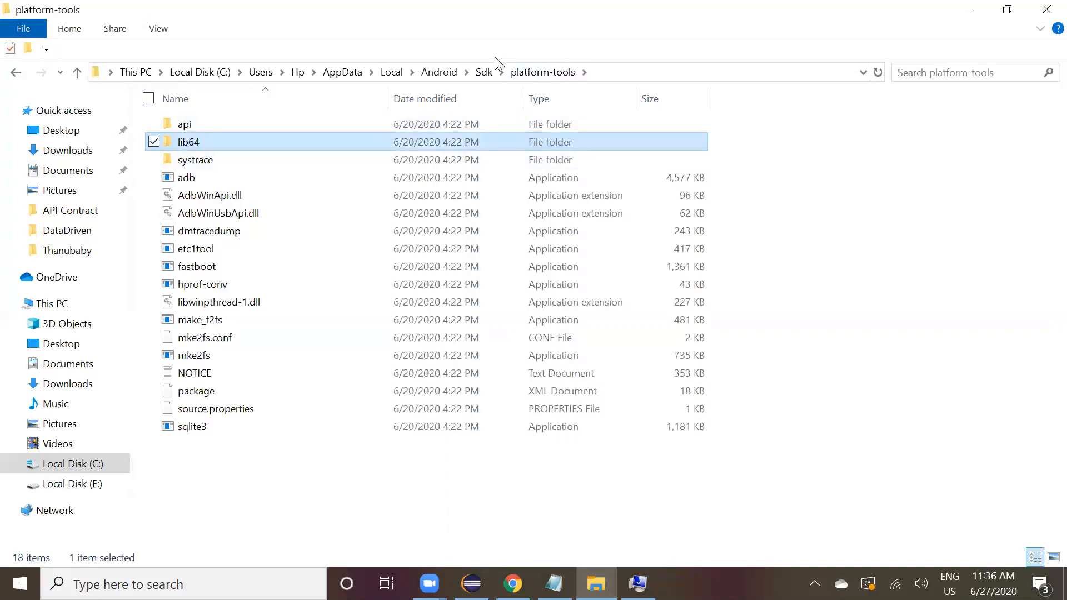
left_click(627, 68)
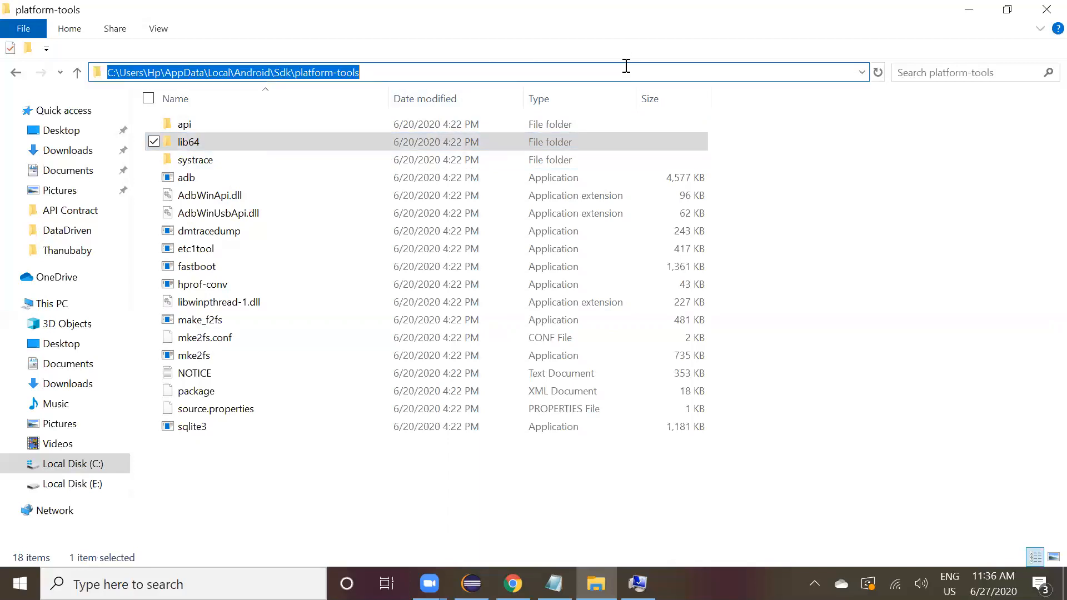
left_click(386, 527)
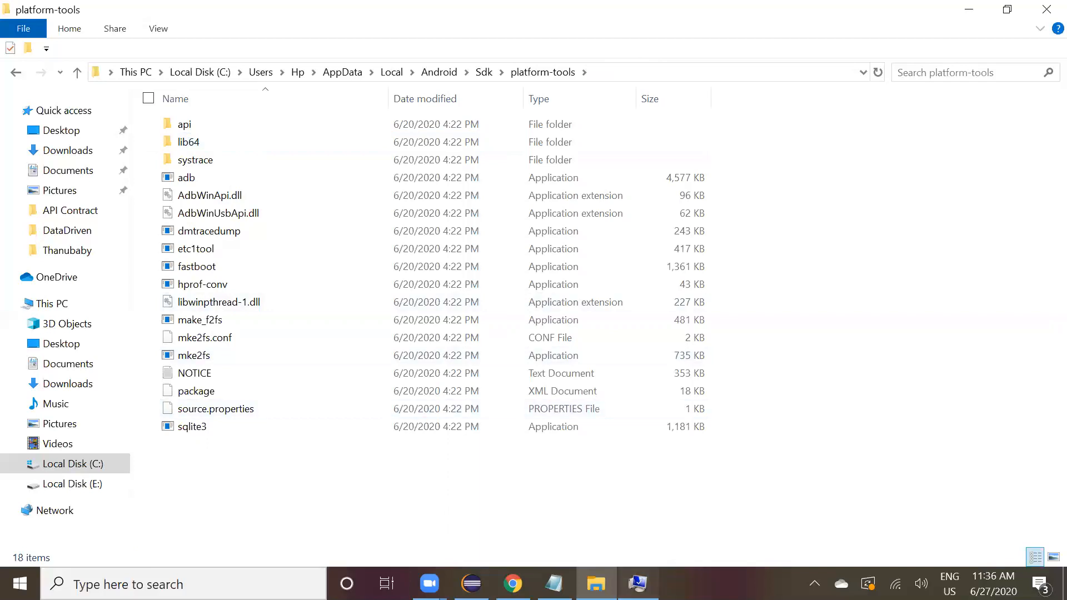
Compare the Path entries with the Sdk tools\bin folder by opening it in File Explorer.
left_click(638, 584)
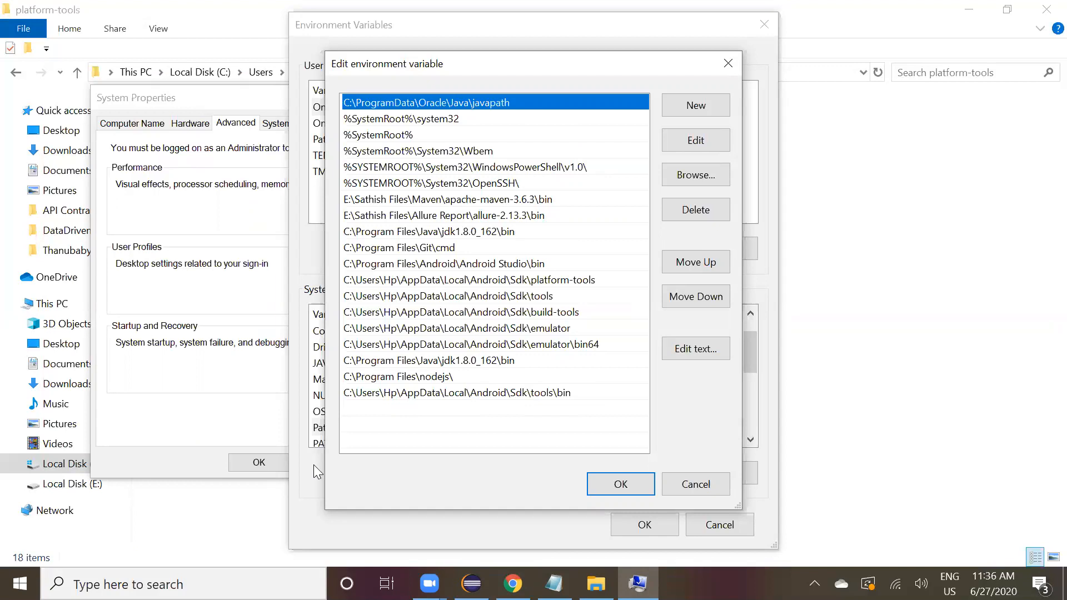
left_click(260, 535)
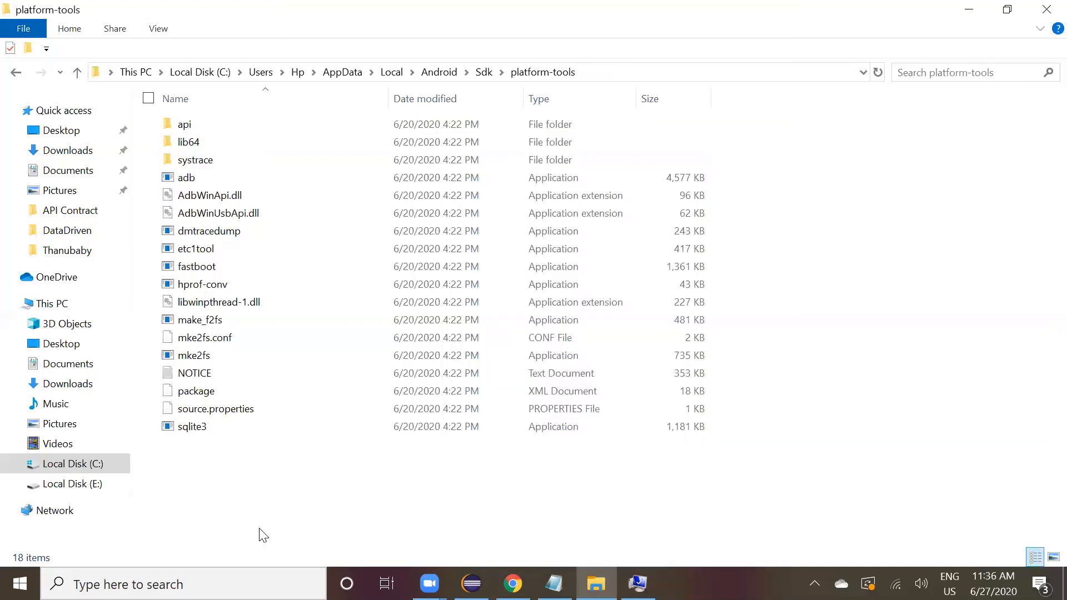
left_click(482, 72)
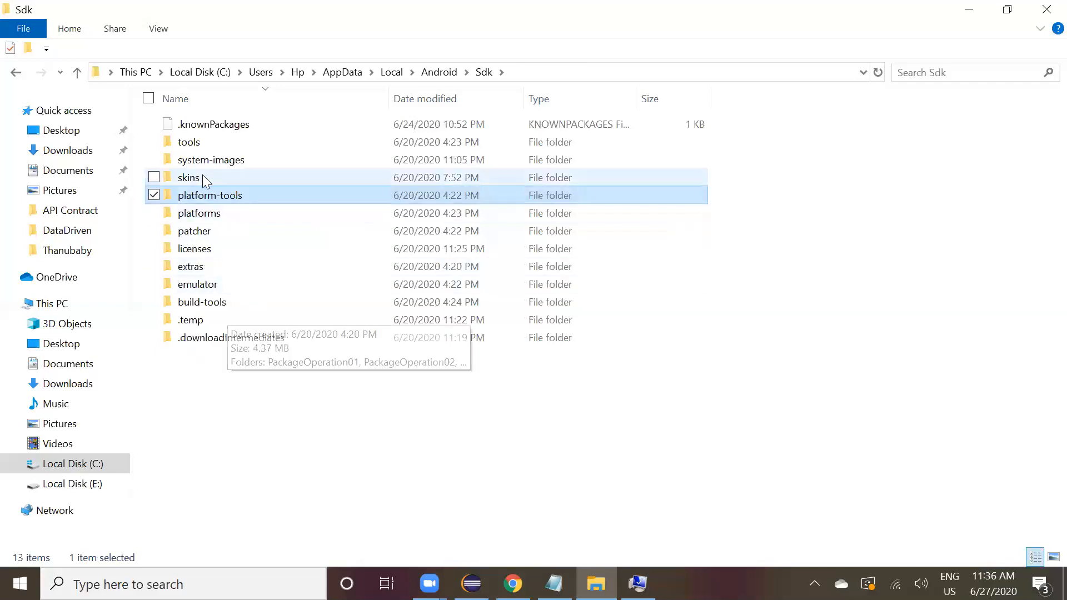
double_click(200, 143)
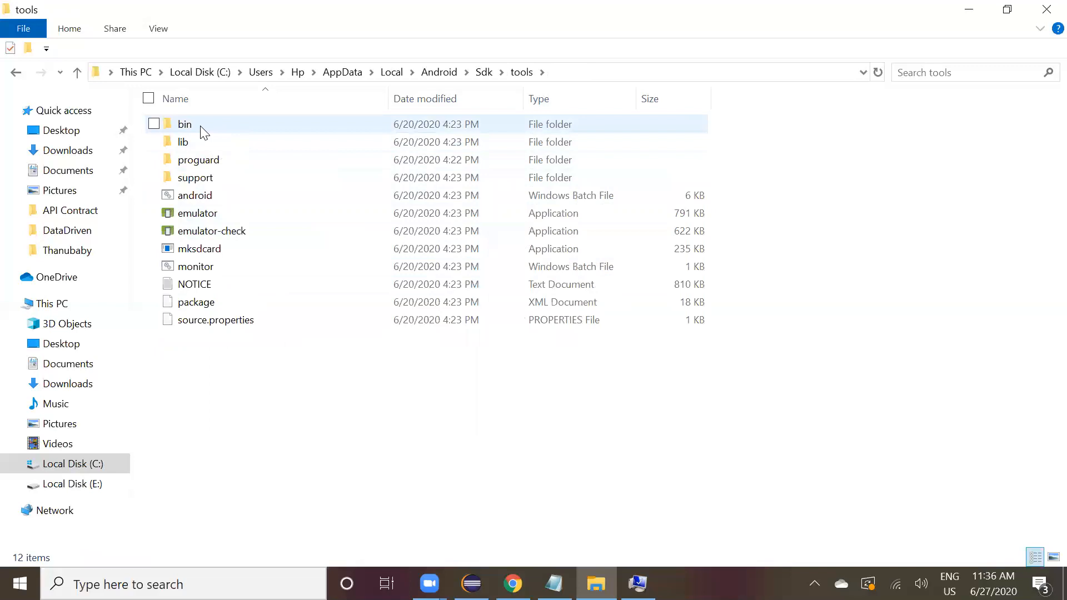
left_click(200, 125)
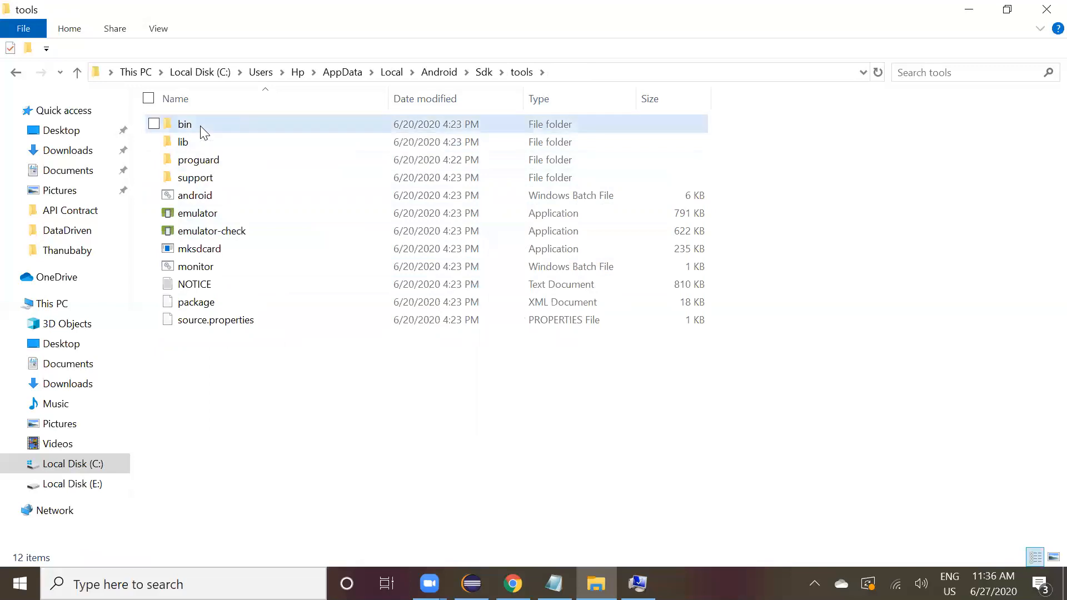
double_click(248, 122)
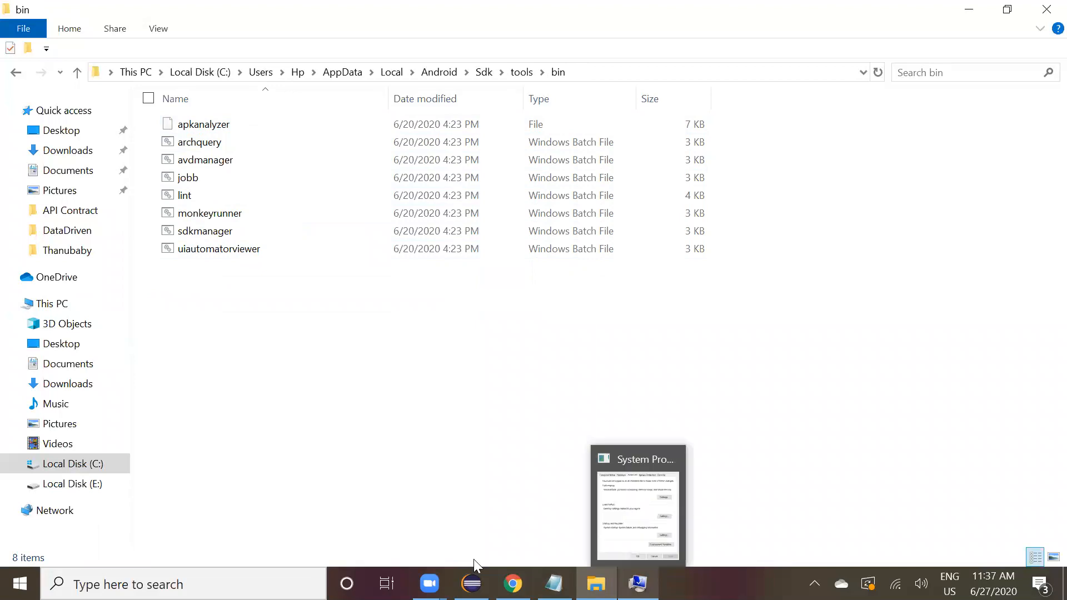
left_click(478, 74)
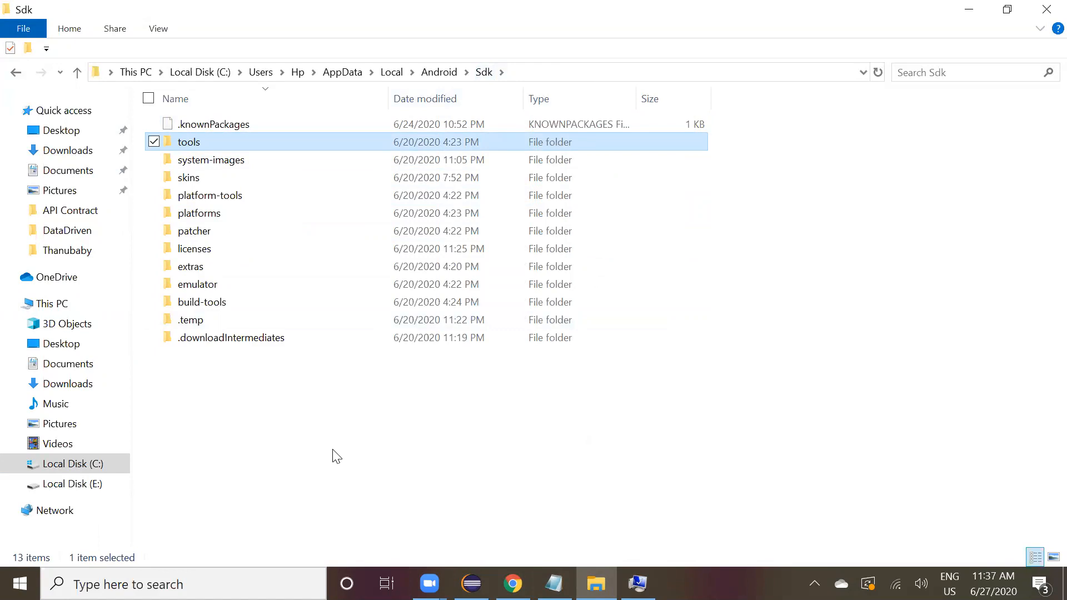
Open the Sdk emulator\bin64 folder and switch back to the Path editor to compare entries.
double_click(230, 289)
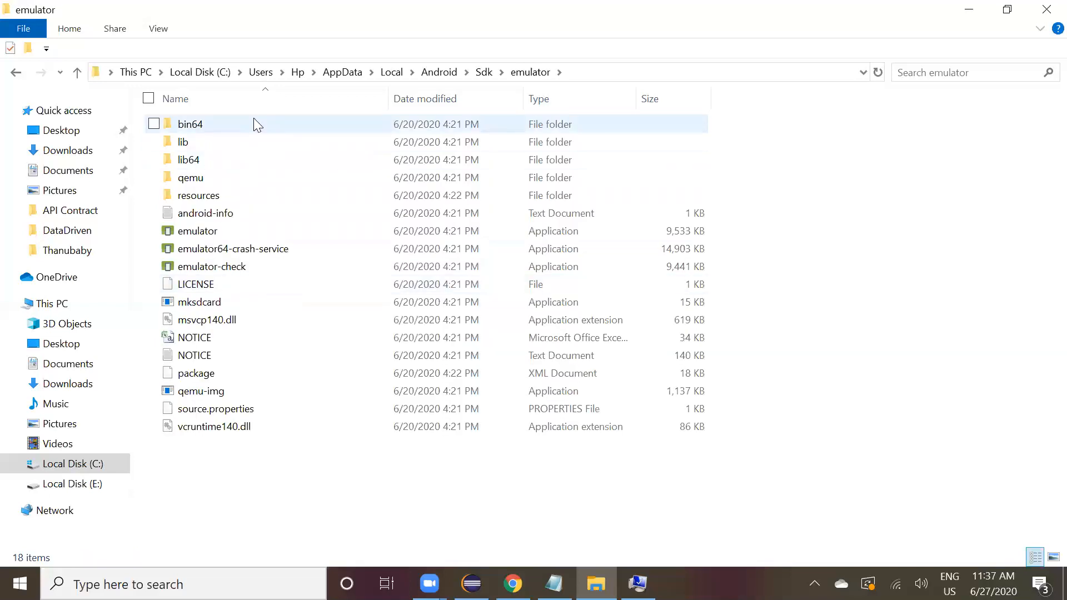
double_click(254, 123)
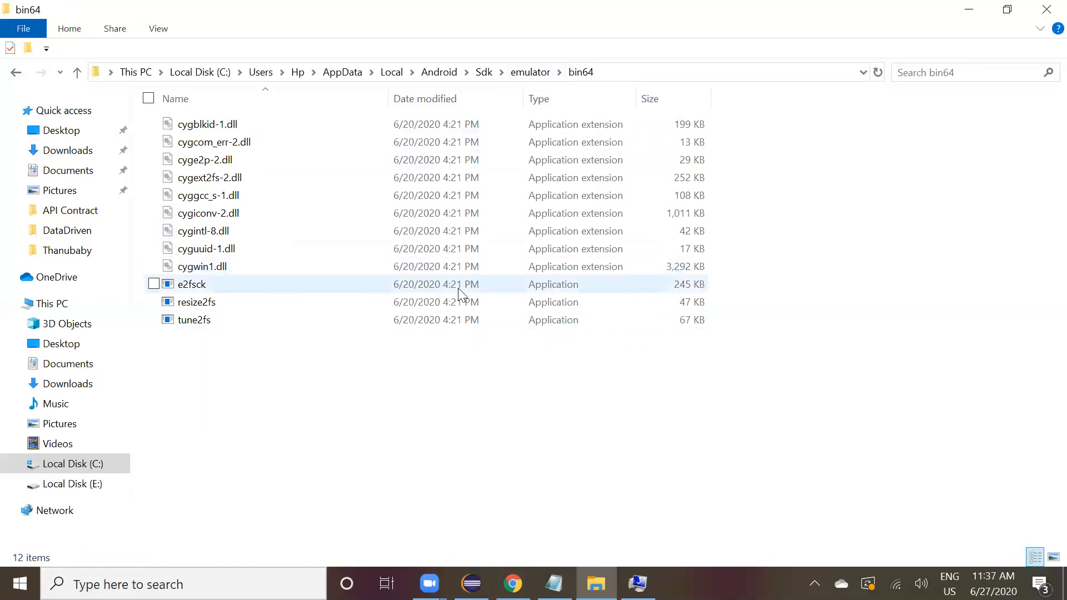
left_click(638, 584)
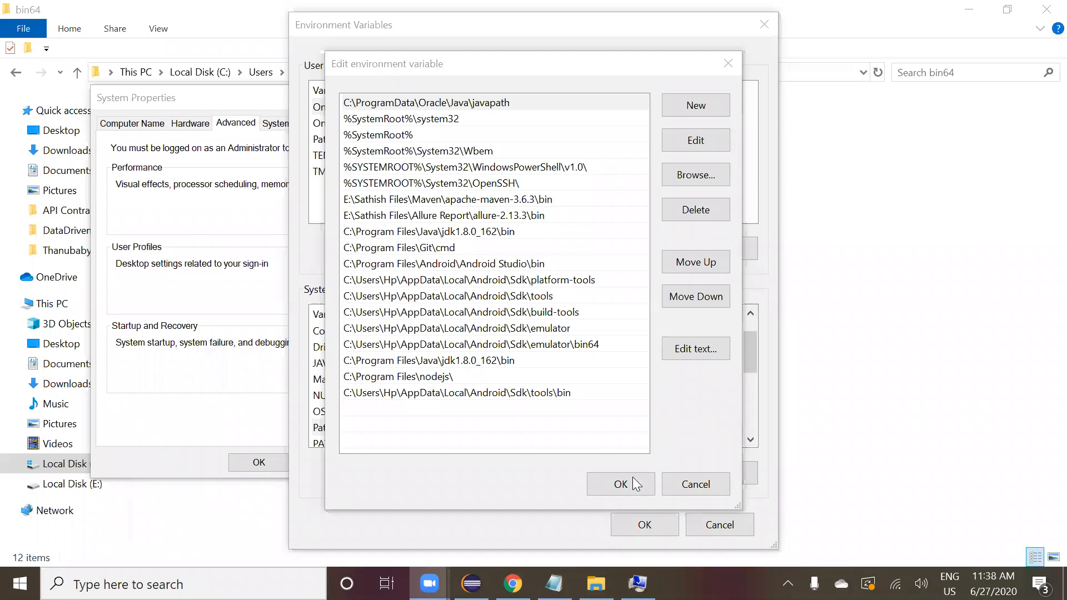
Close the Path editor and the Environment Variables dialog with OK.
left_click(632, 477)
left_click(640, 523)
left_click(346, 462)
Review the Appium setup checklist in Notepad, then minimize it.
left_click(554, 584)
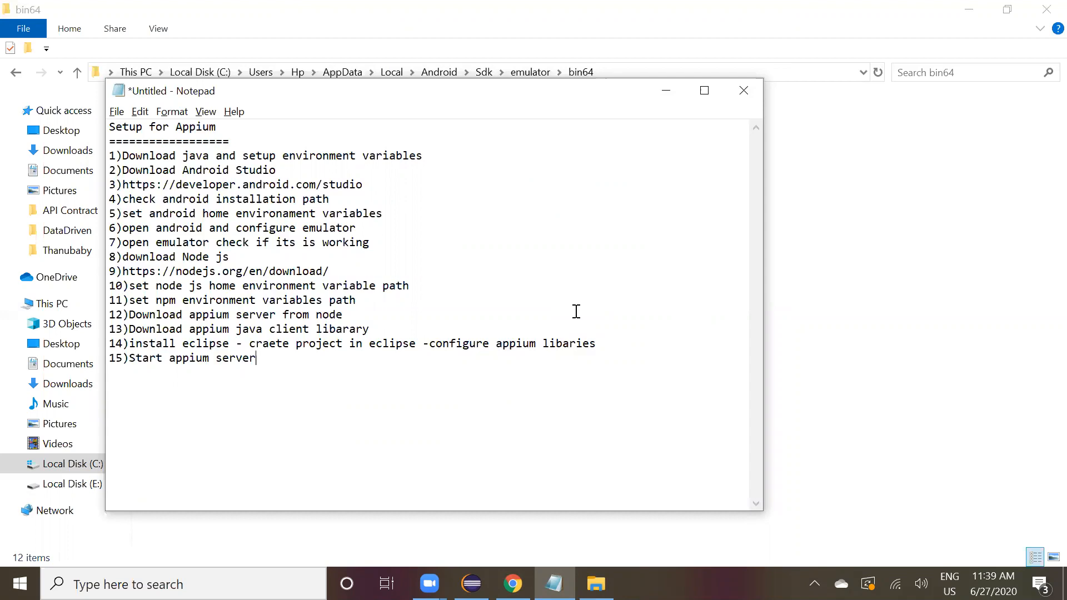
left_click(665, 91)
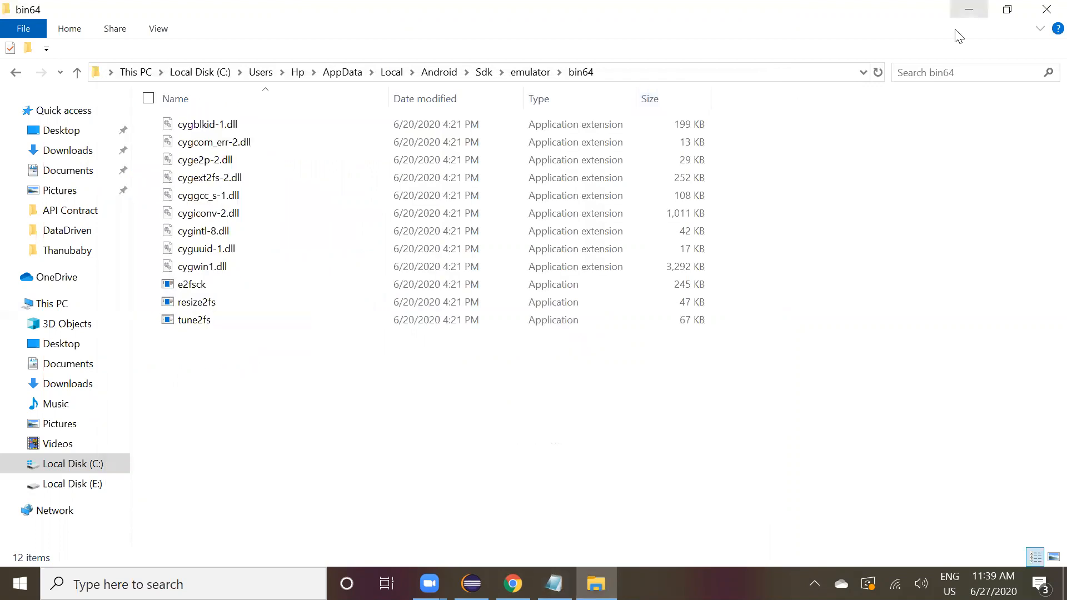
Navigate File Explorer to the Android Sdk emulator folder.
left_click(969, 9)
key("super+d")
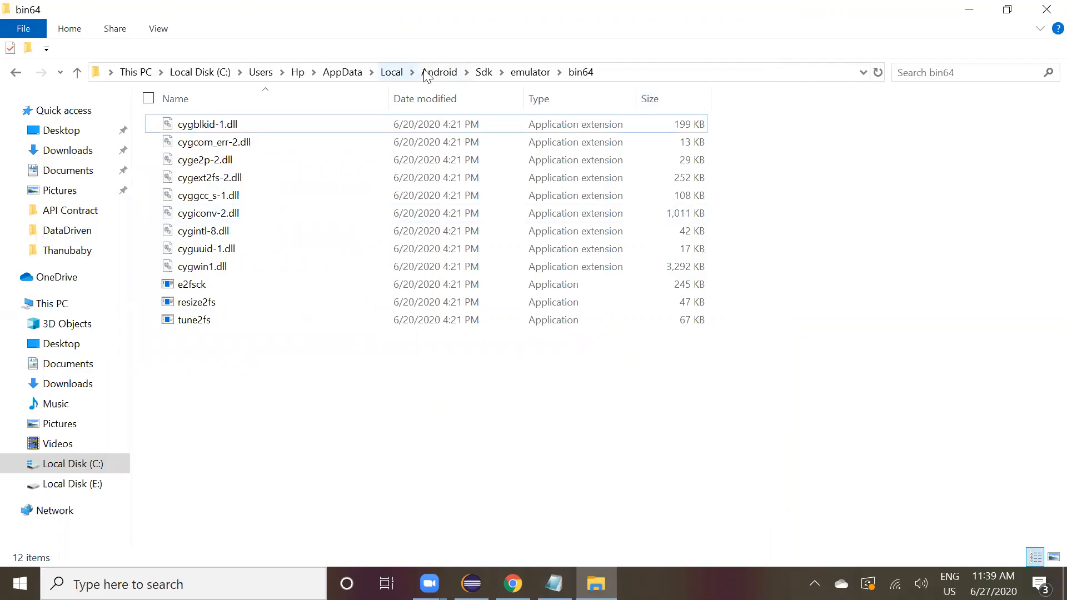
left_click(426, 72)
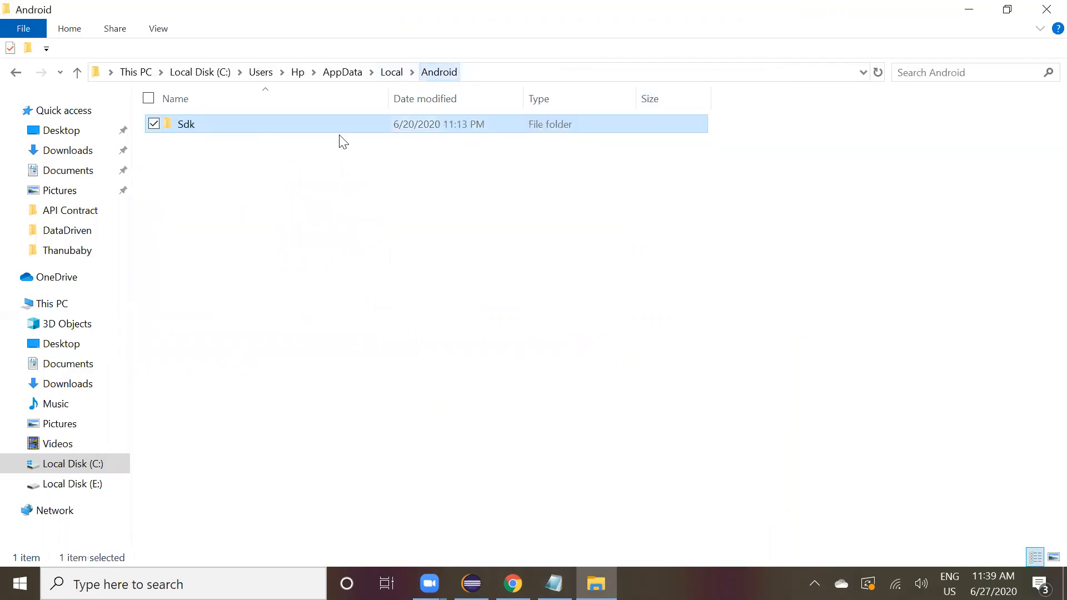
double_click(264, 124)
key("s")
key("p")
key("e")
key("e")
key("Return")
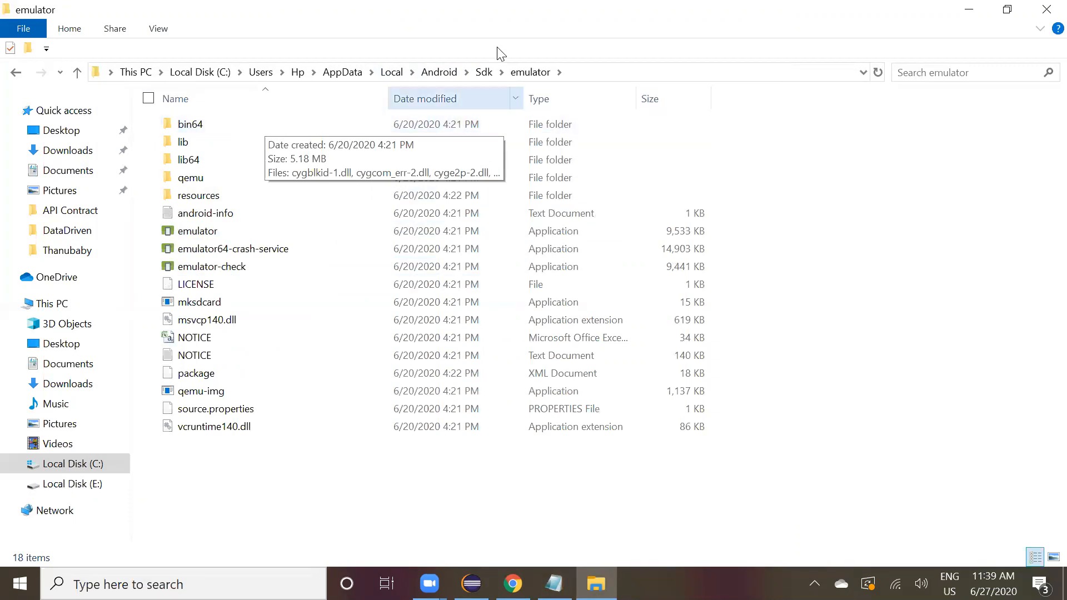
Copy the emulator folder path from the address bar and open a Command Prompt through Run with cmd.
left_click(511, 72)
key("ctrl+c")
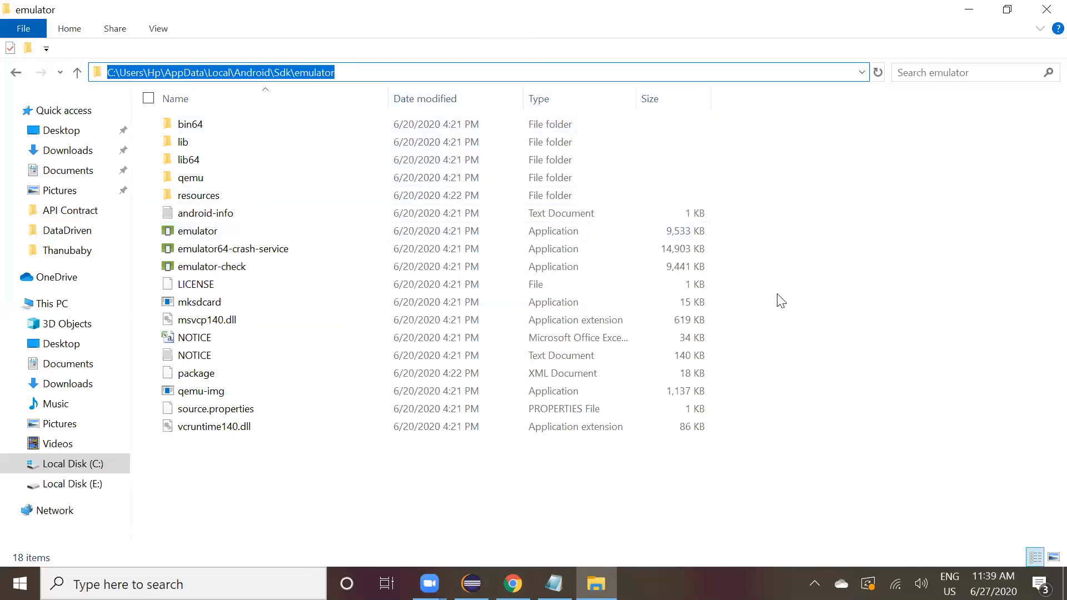
key("super+r")
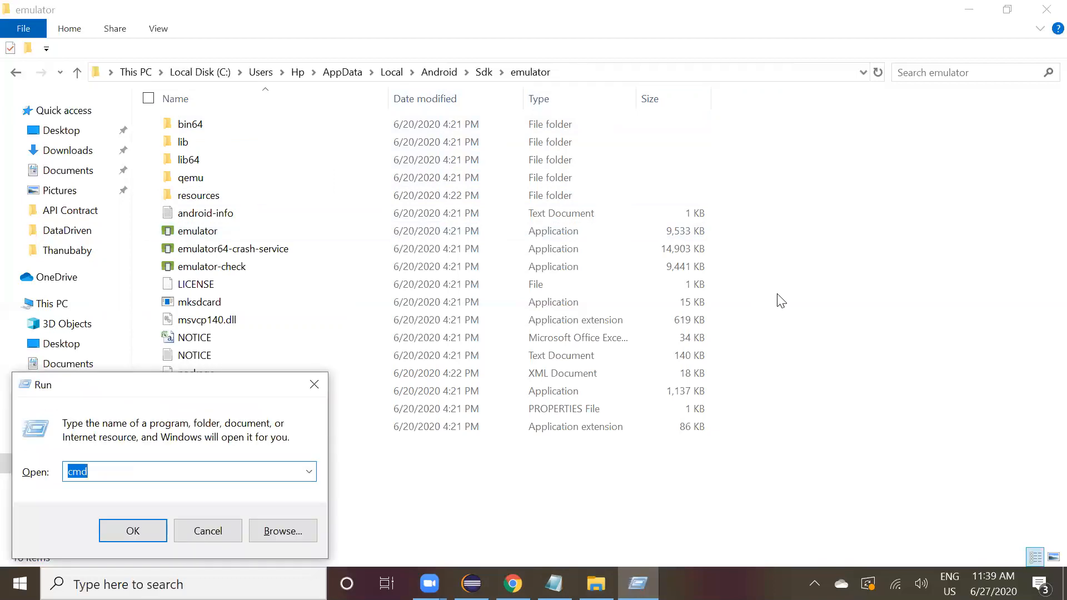
key("Return")
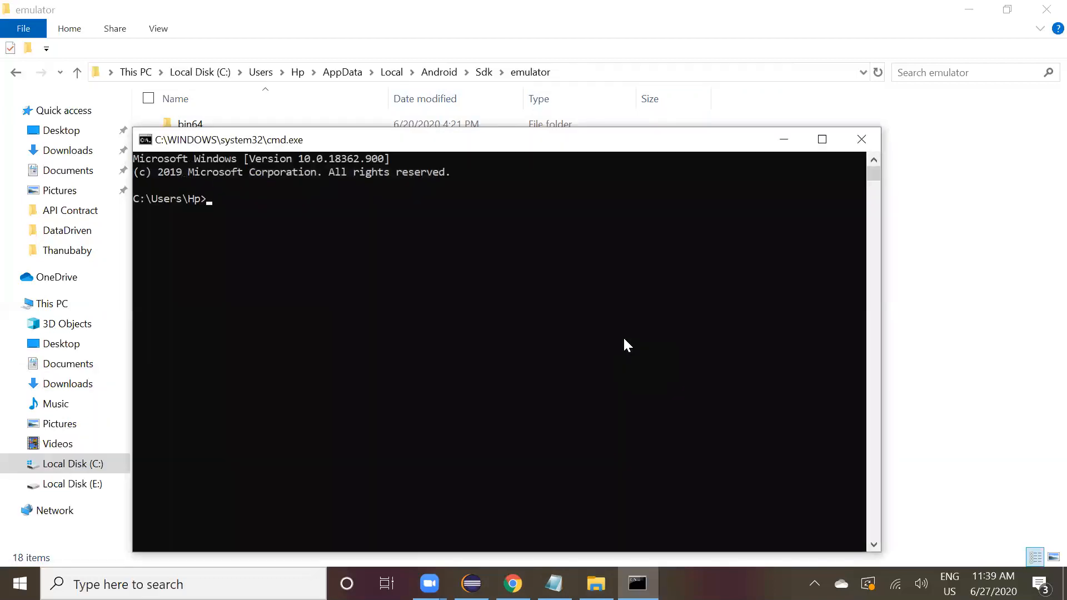
Change the Command Prompt directory to the pasted Sdk emulator folder path.
type("cd")
key("ctrl+v")
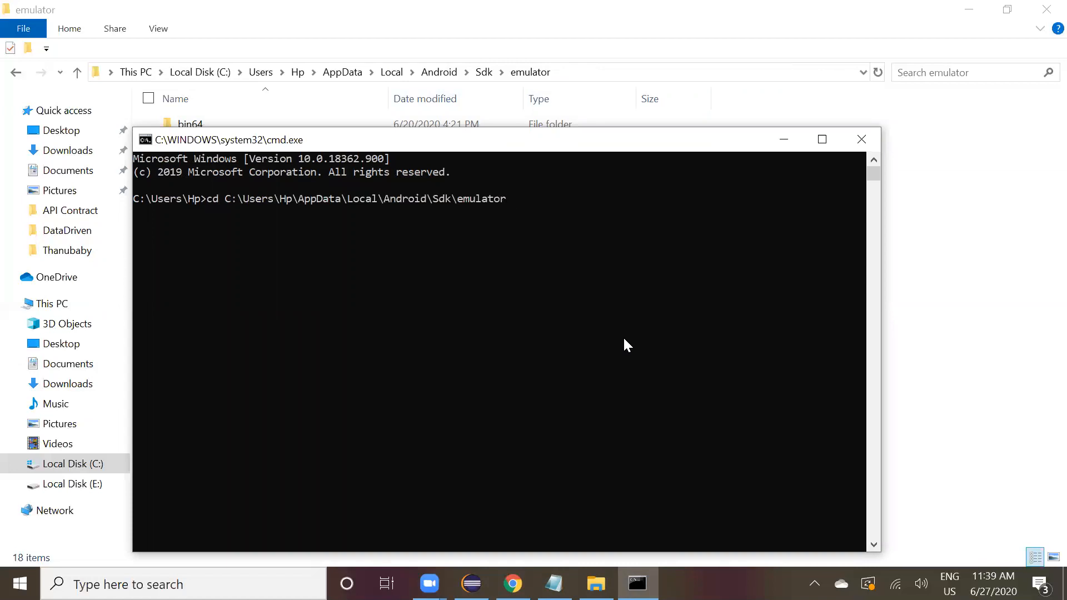
key("Return")
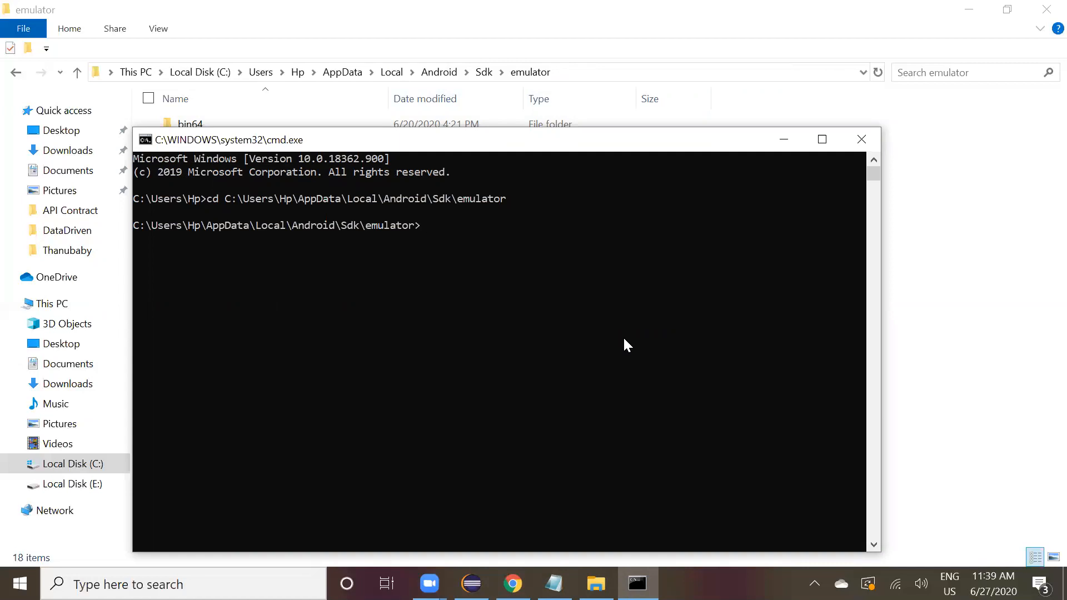
Start entering the emulator -avd command and minimize the Command Prompt.
type("emulator -avd")
left_click(784, 149)
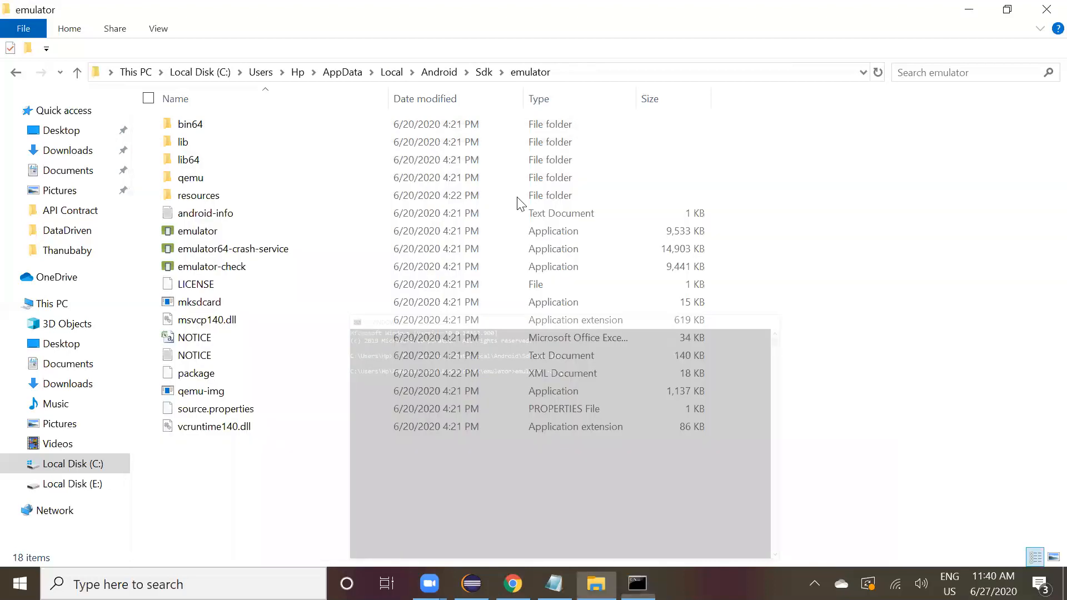
Launch Android Studio from its desktop shortcut.
key("super+d")
left_click(282, 119)
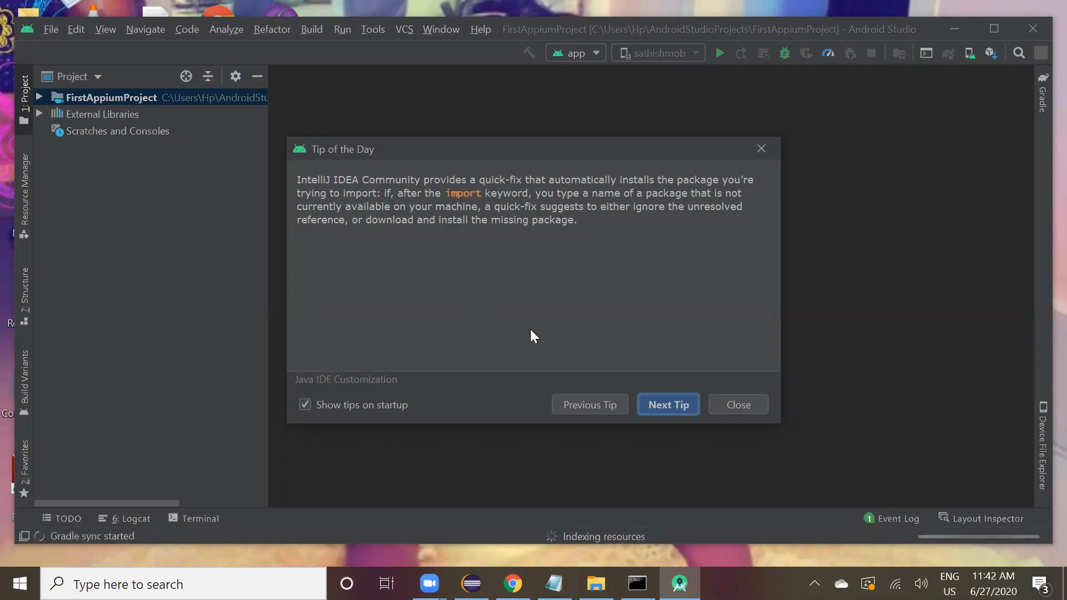
Close the Tip of the Day dialog and maximize the Android Studio window.
left_click(730, 408)
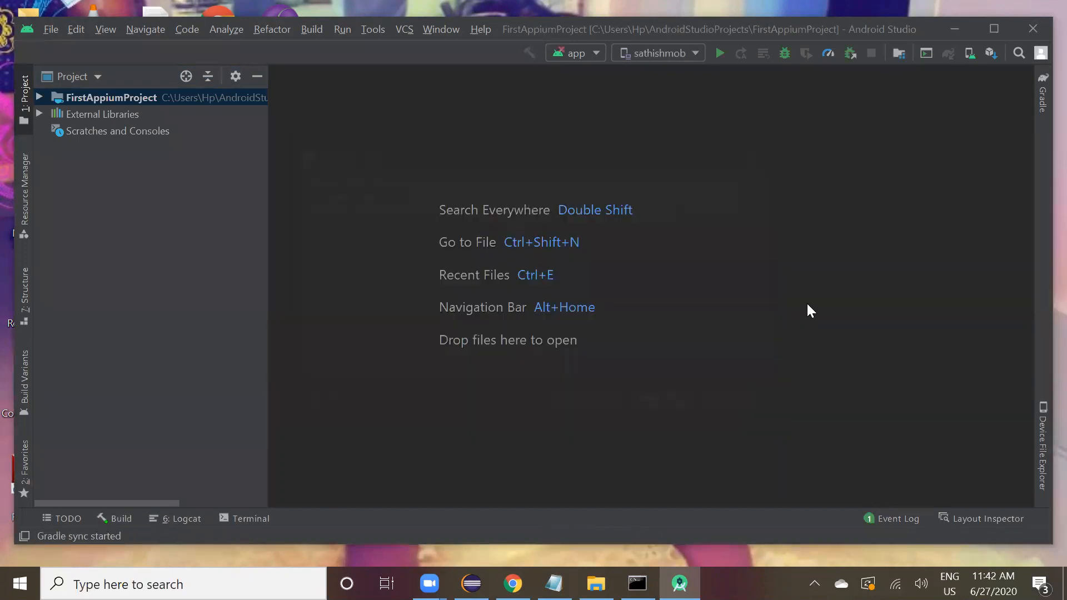
left_click(992, 28)
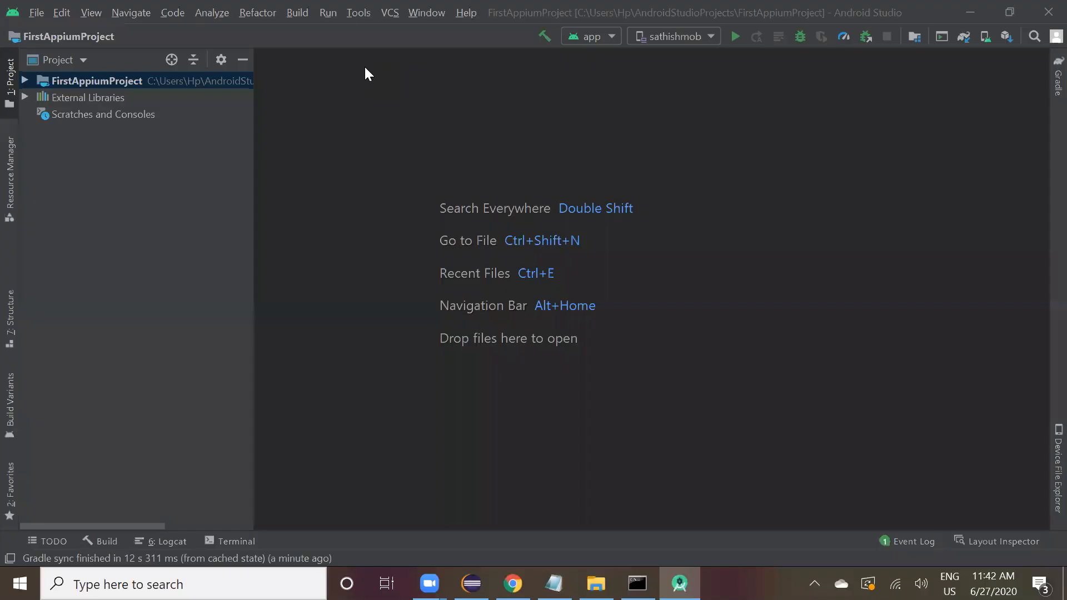
Open the AVD Manager and start creating a new virtual device.
left_click(363, 12)
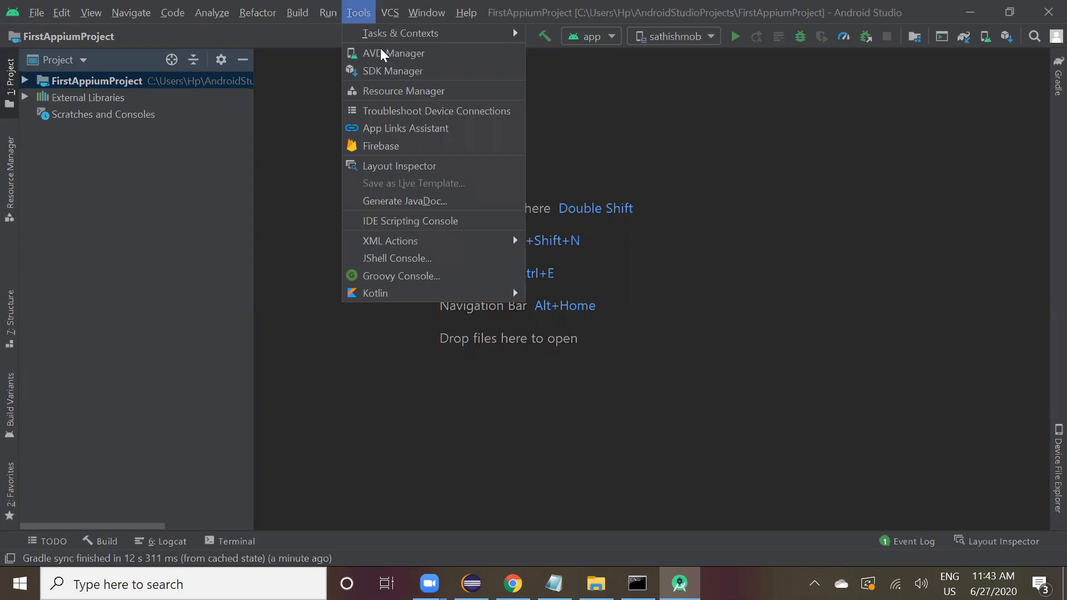
left_click(425, 55)
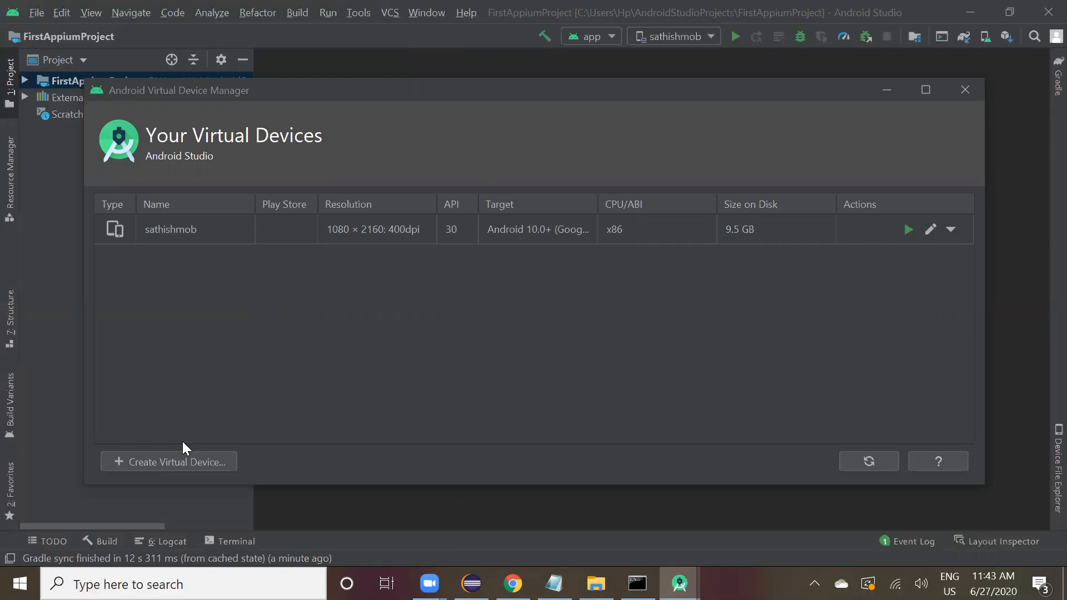
left_click(183, 462)
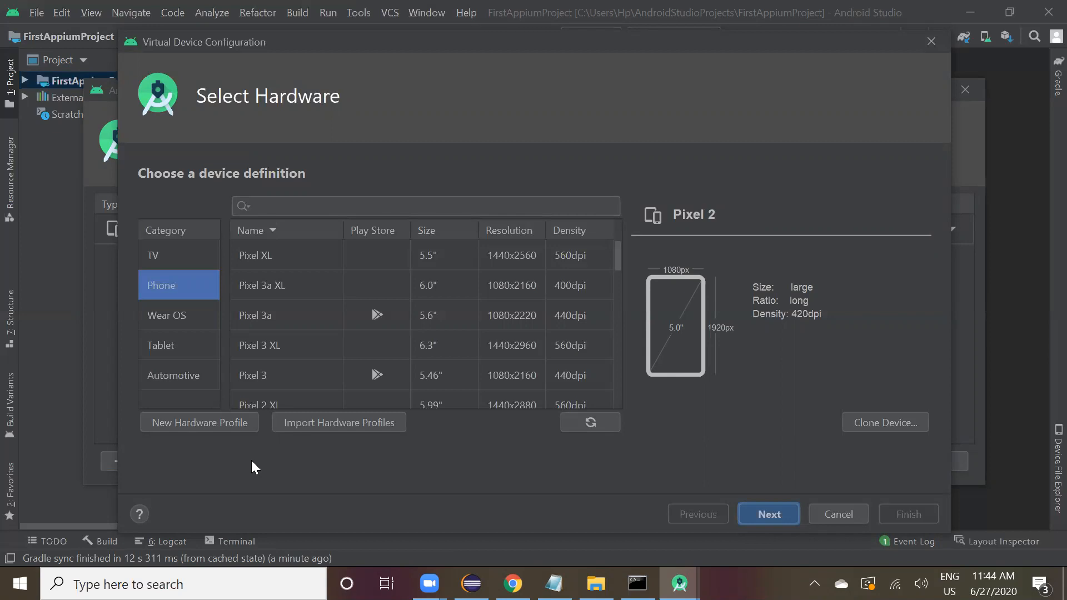
Choose the Pixel 3 XL hardware profile and the R system image for the new device.
left_click(277, 337)
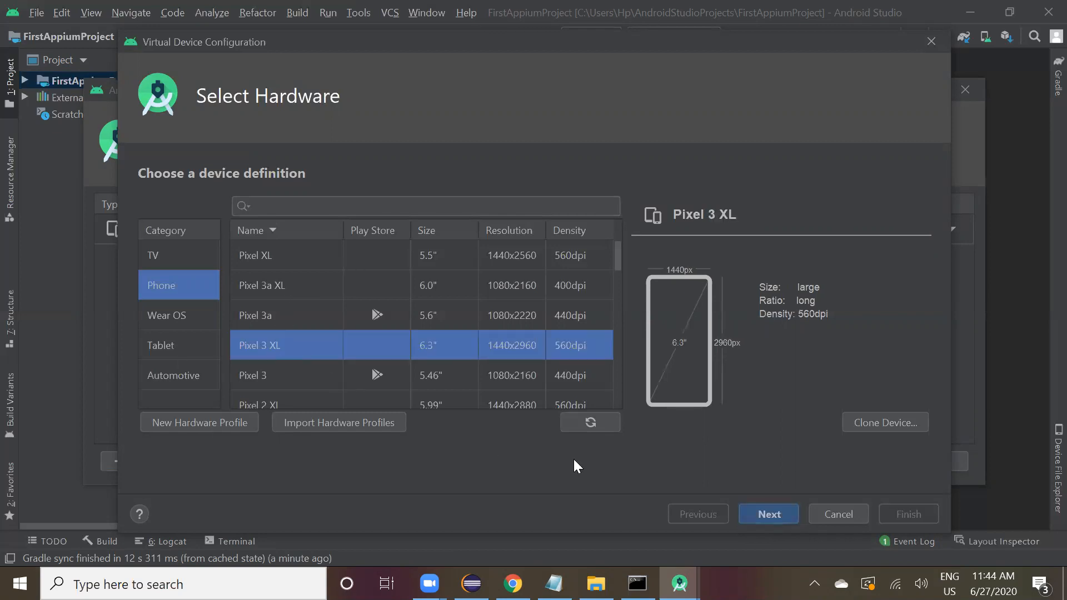
left_click(754, 515)
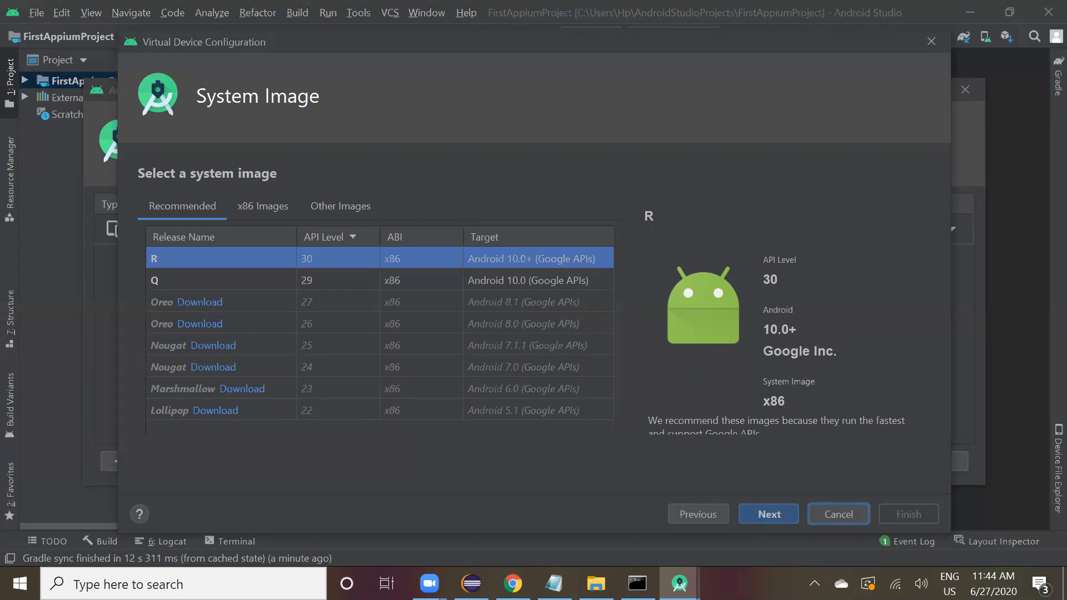
left_click(206, 347)
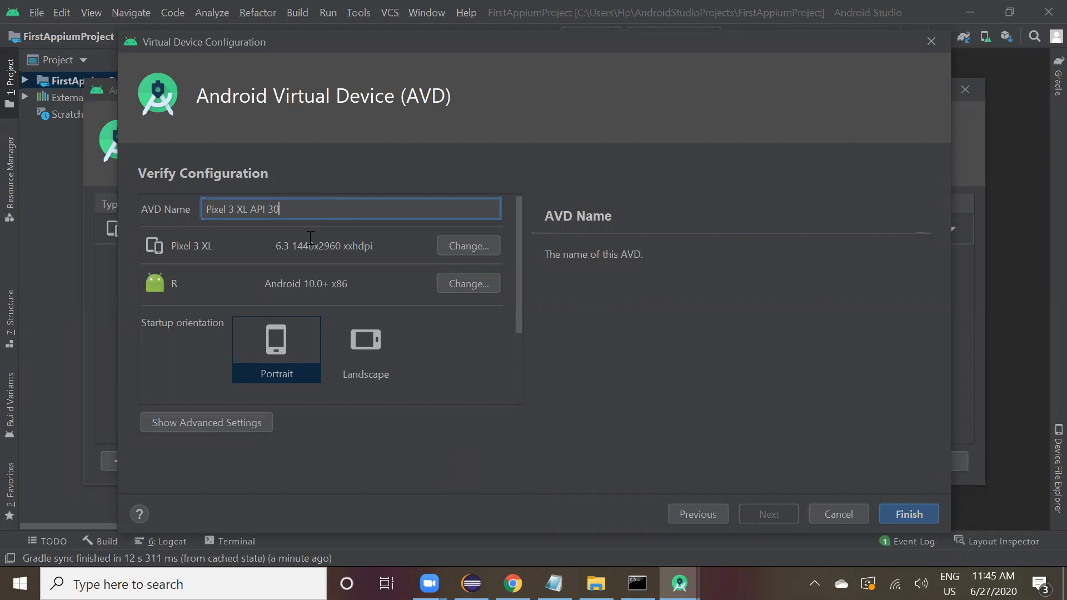
Name the virtual device demo-mobile and finish creating it.
triple_click(301, 205)
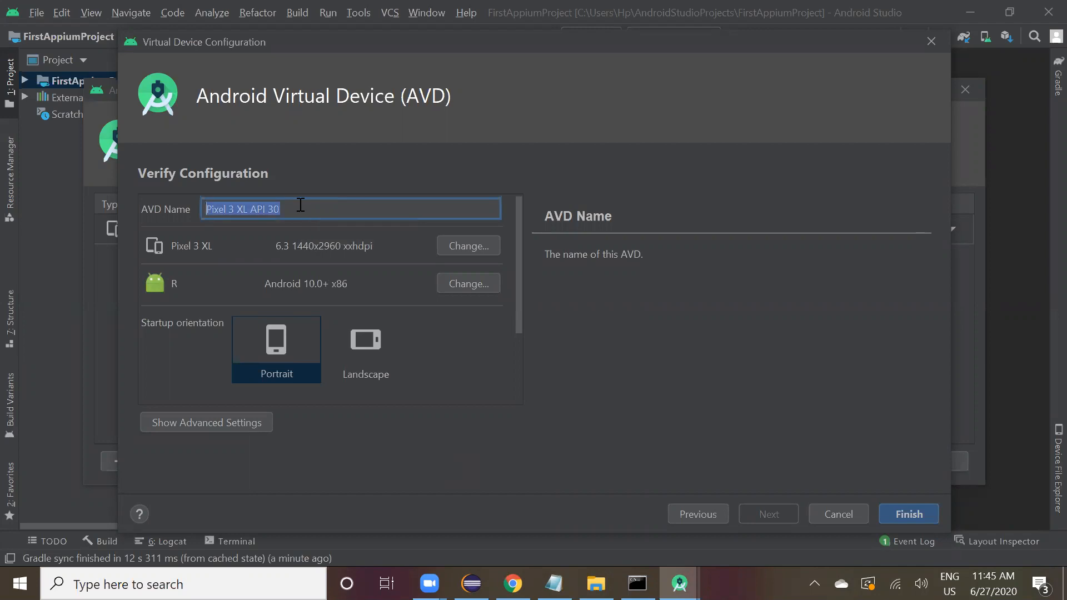
type("demo-mobile")
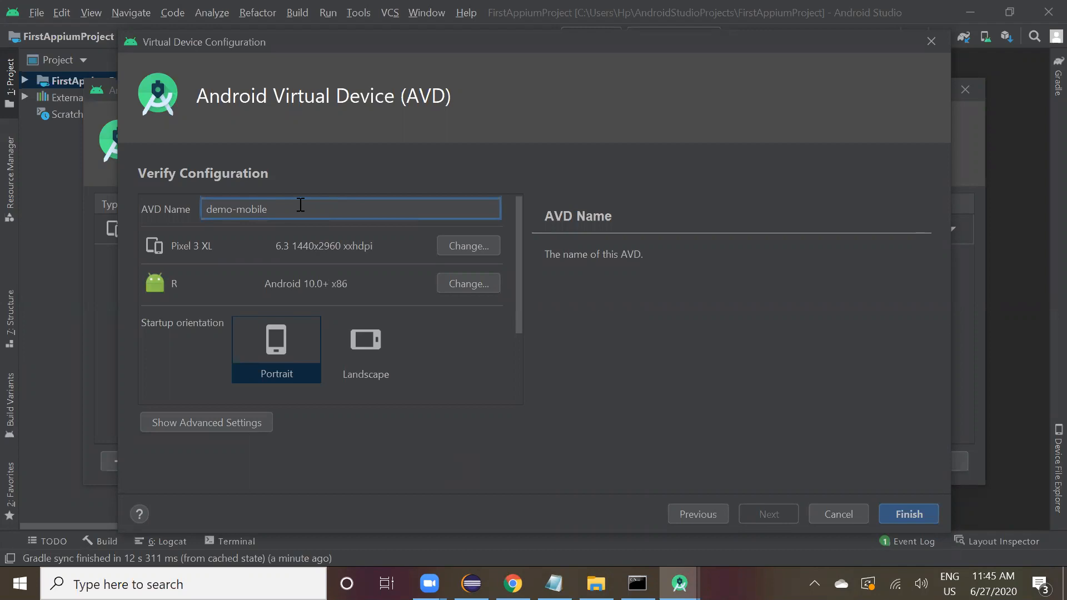
left_click(895, 513)
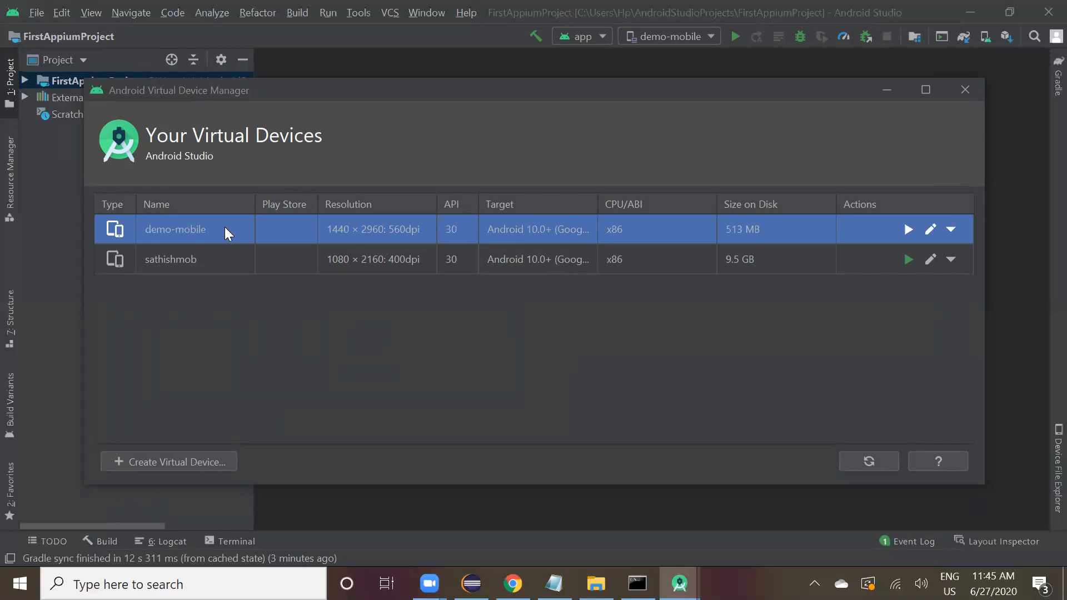
Start the demo-mobile emulator from the AVD Manager to test it, then close it and dismiss the message.
left_click(908, 230)
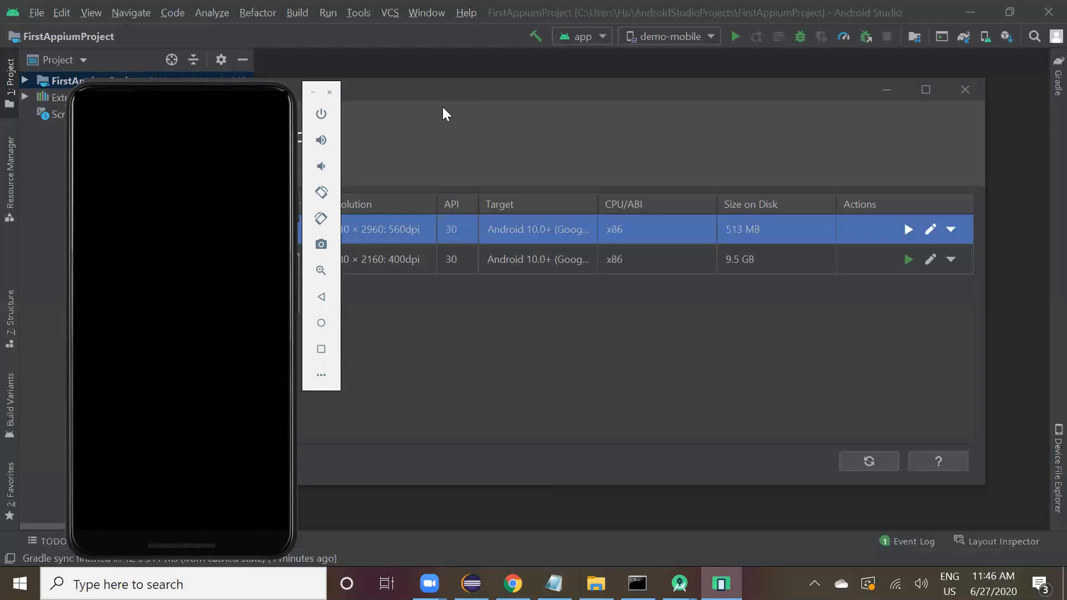
left_click(328, 93)
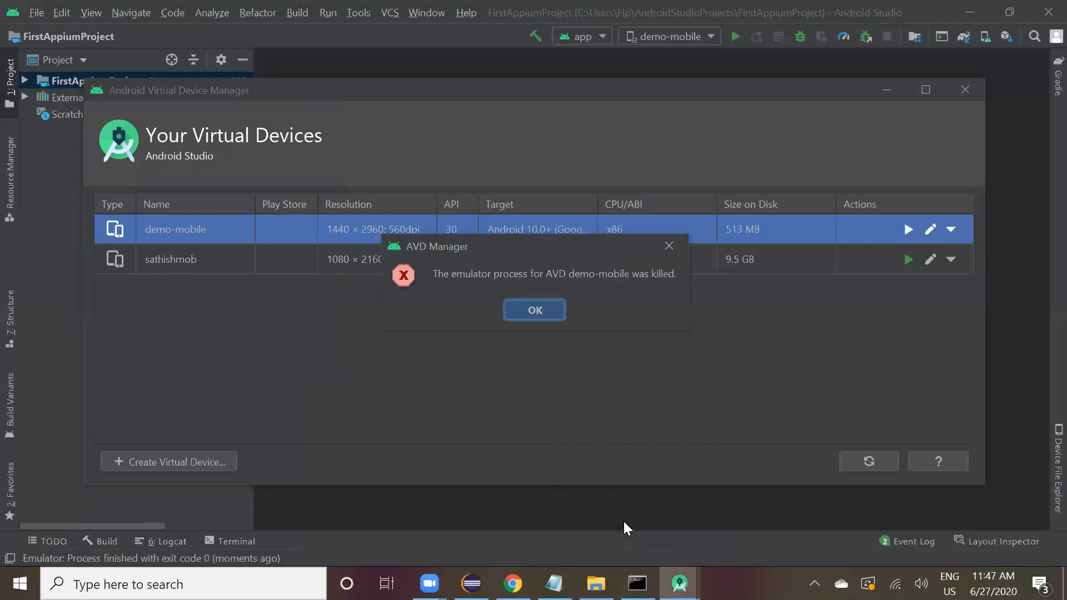
left_click(545, 312)
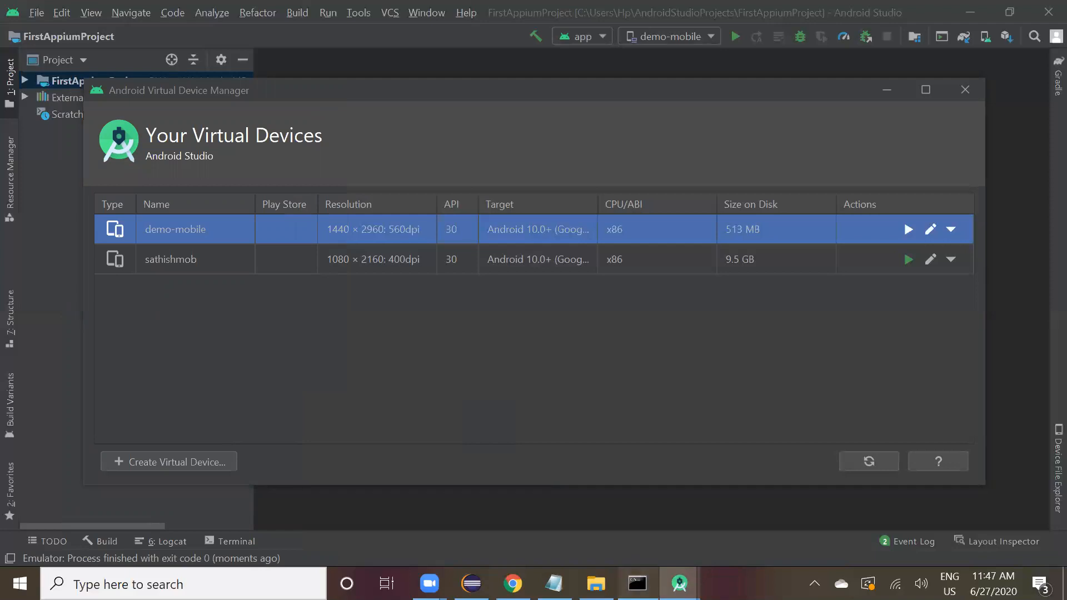
Run emulator -avd demo-mobile in the Command Prompt.
left_click(637, 584)
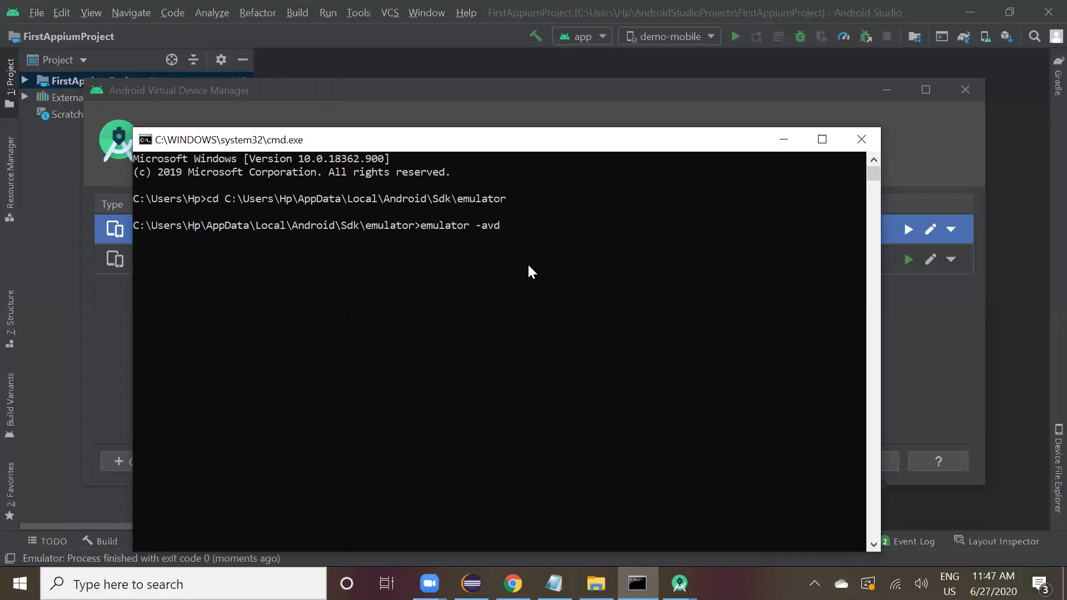
type("demo-mobile")
key("Return")
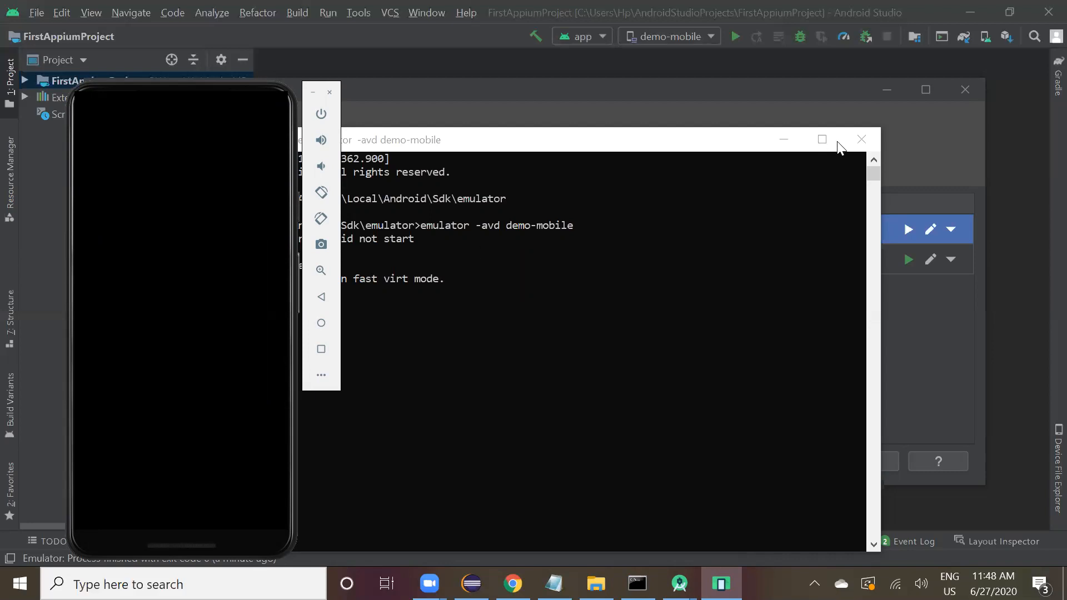
Close the Command Prompt with the emulator and exit Android Studio.
left_click(862, 140)
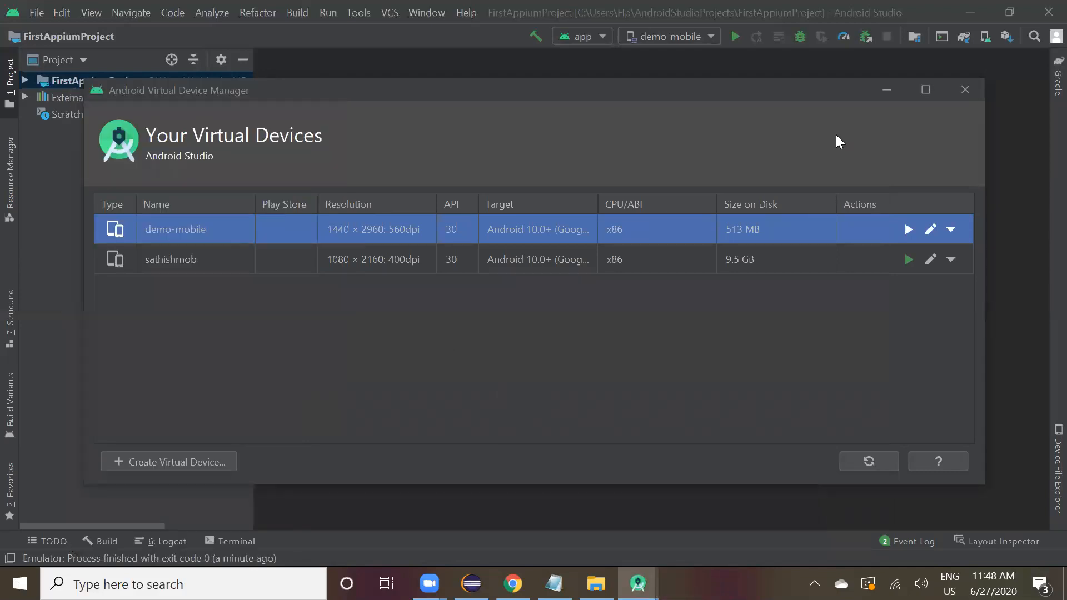
left_click(965, 91)
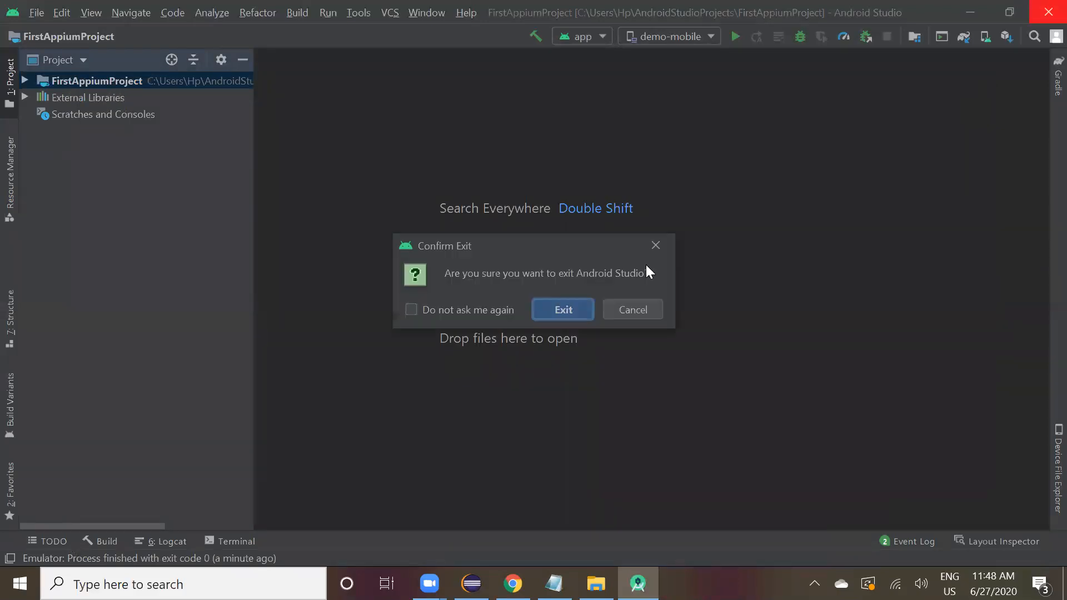
left_click(558, 310)
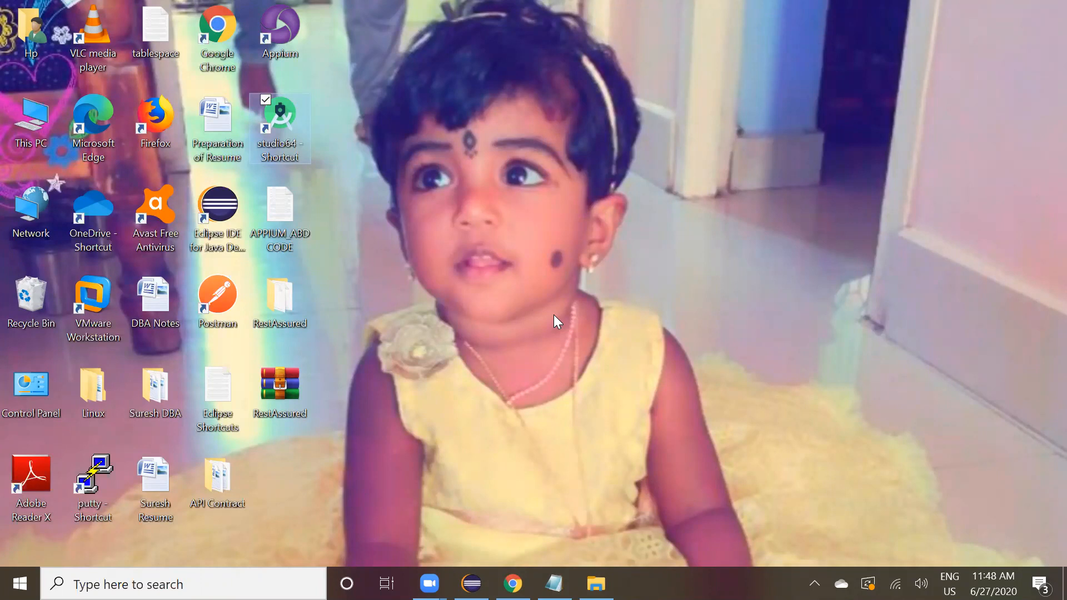
Search Google for download node js in Chrome.
left_click(554, 583)
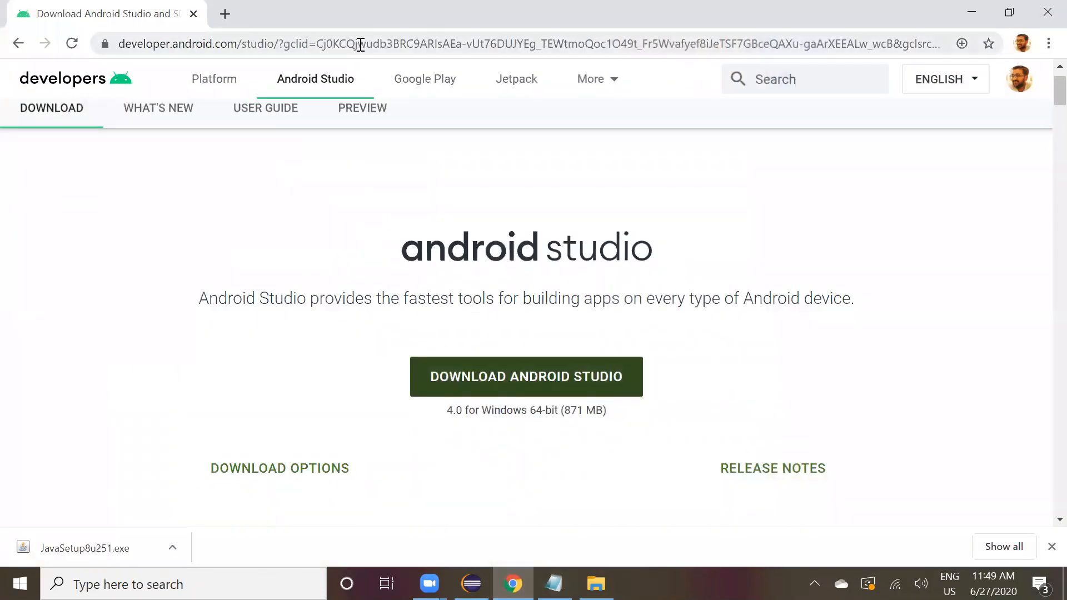
left_click(359, 45)
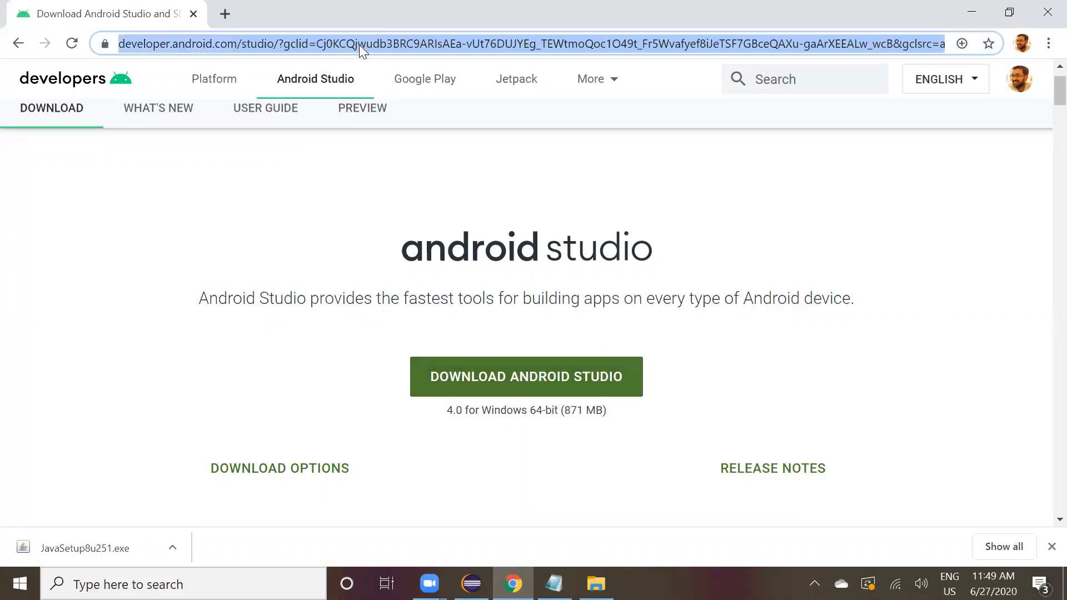
key("BackSpace")
type("fo")
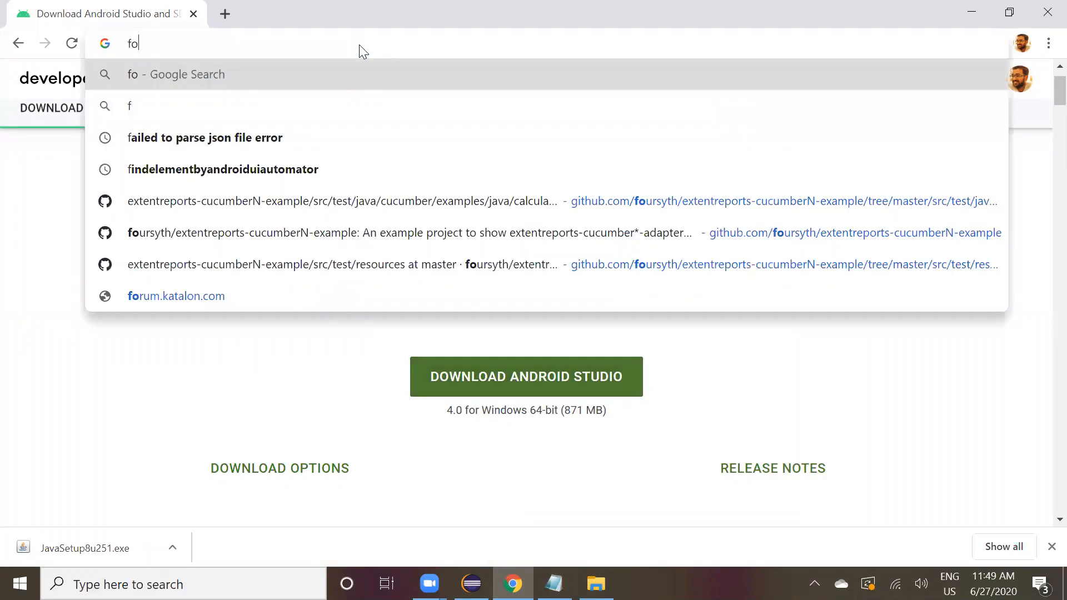
key("BackSpace")
key("BackSpace")
type("download node")
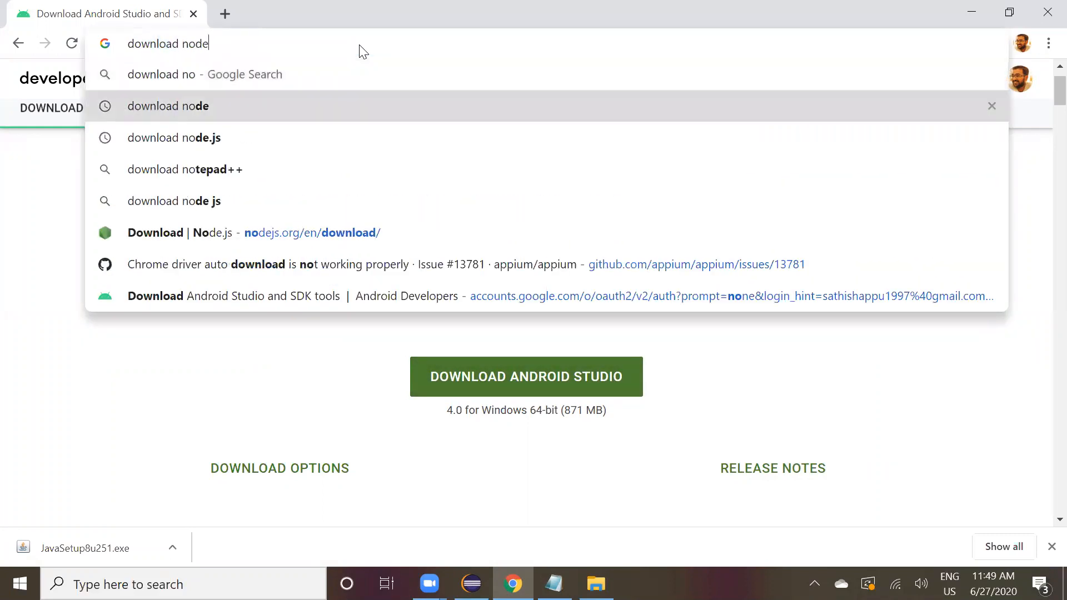
key("Down")
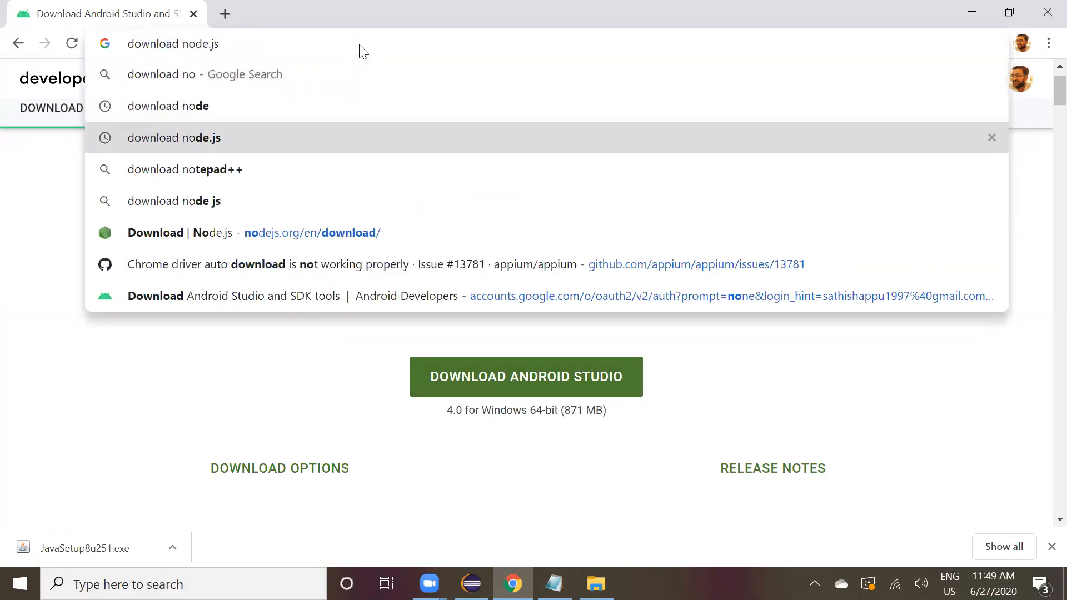
key("Down")
key("Return")
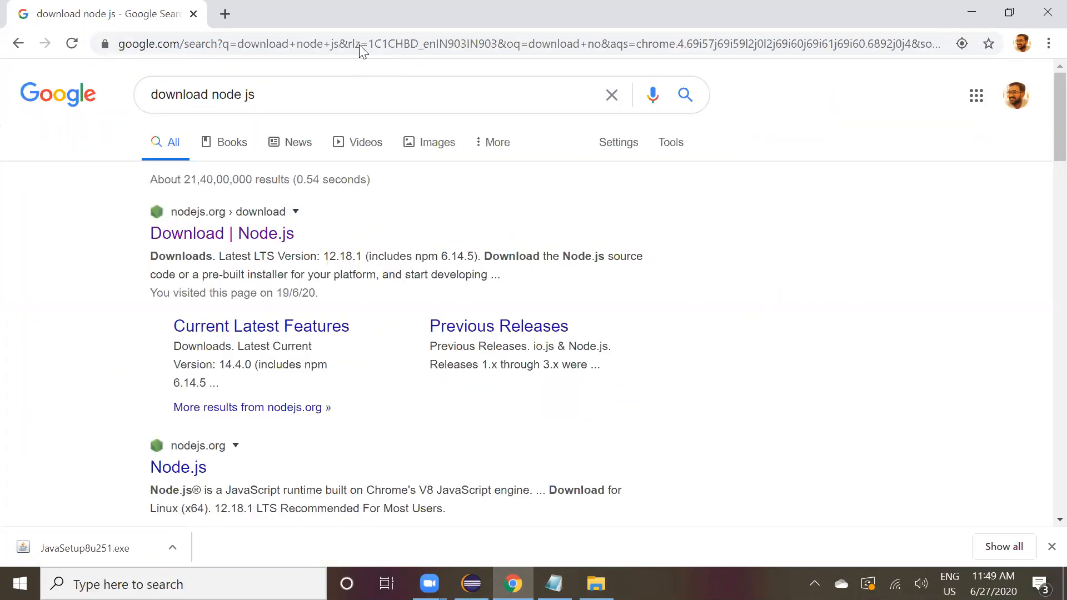
Open the Node.js downloads page, start downloading the LTS Windows Installer, then cancel that download.
left_click(246, 235)
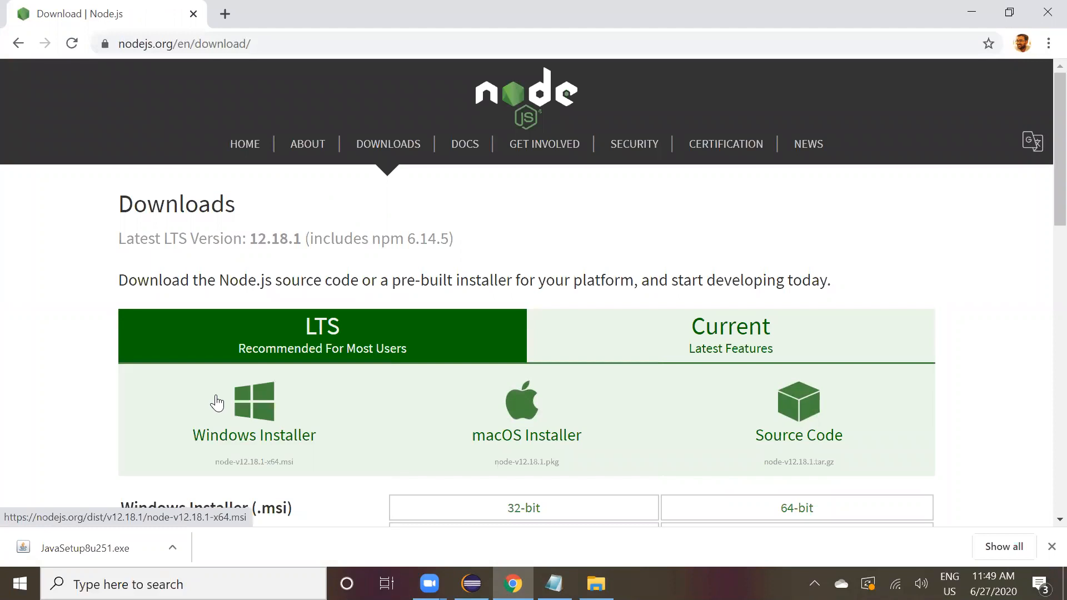
scroll(250, 392, "down", 2)
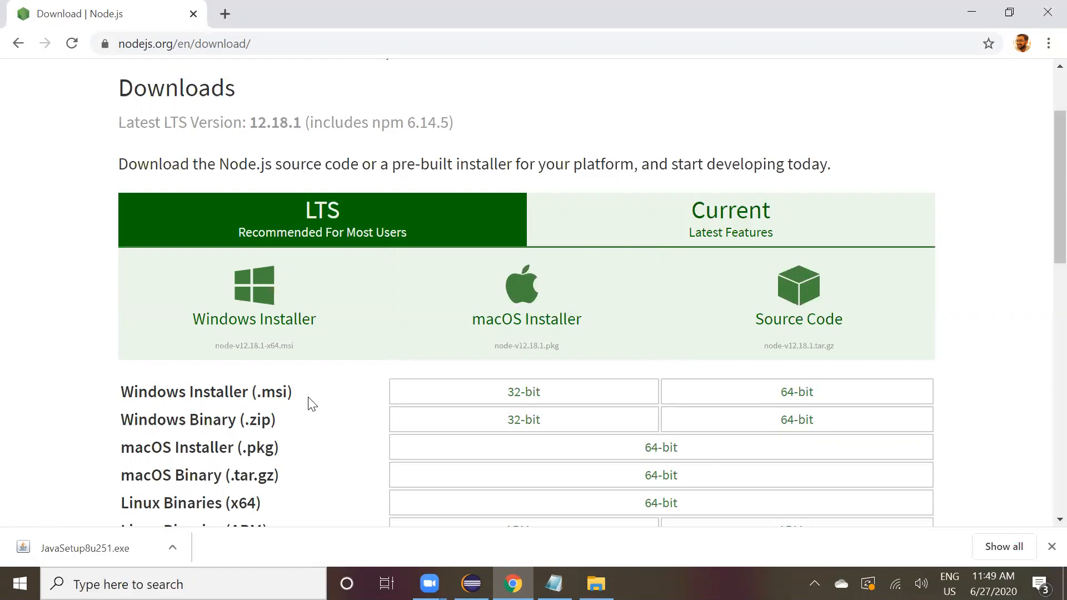
left_click(280, 317)
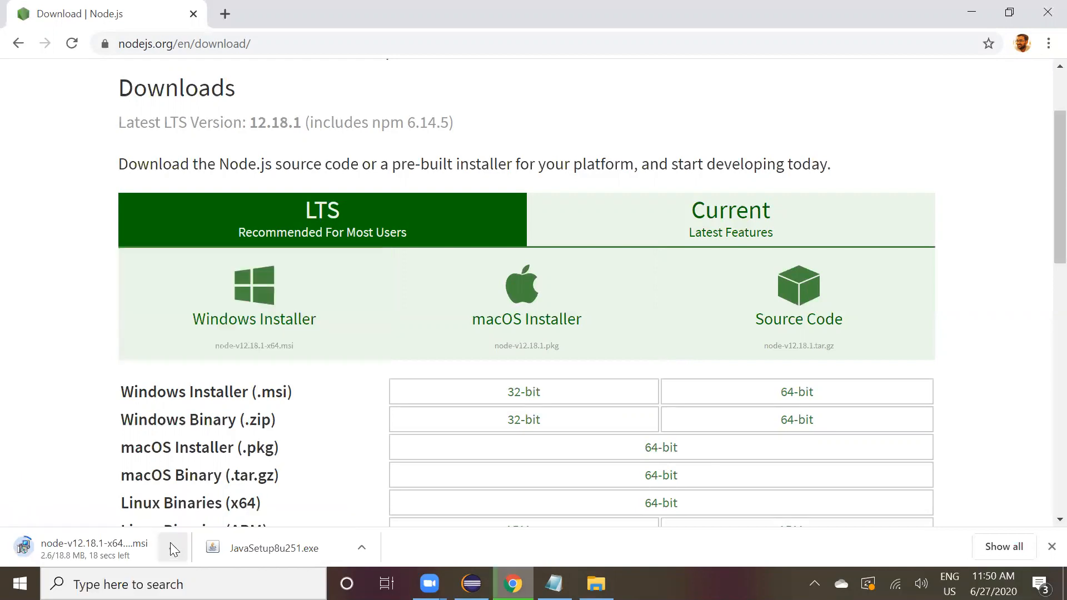
left_click(170, 547)
left_click(183, 518)
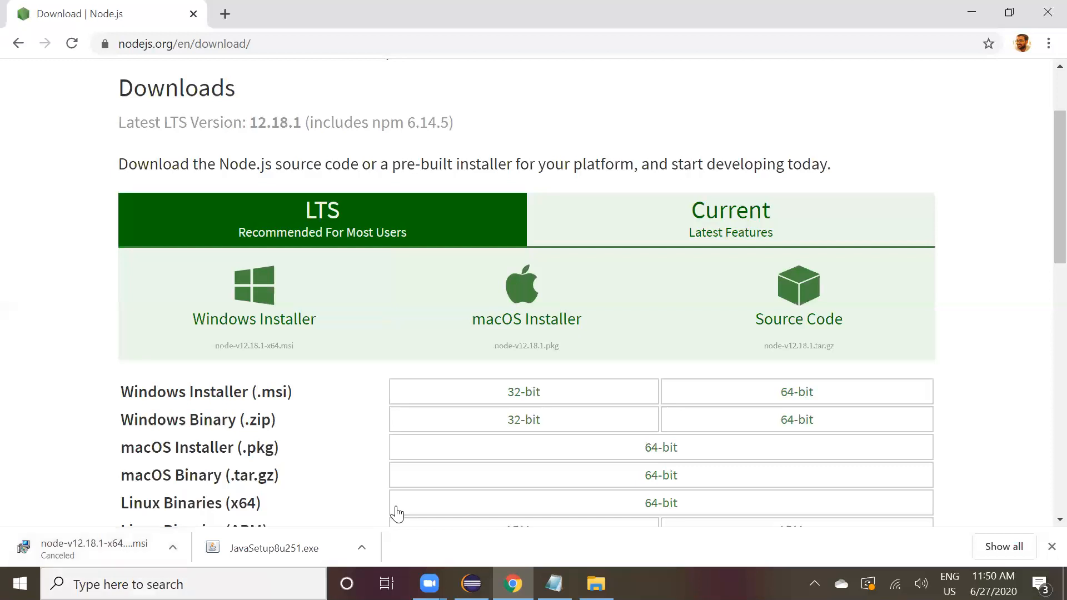
Open a Command Prompt and run npm install -g appium, copied from the setup notes.
key("super+r")
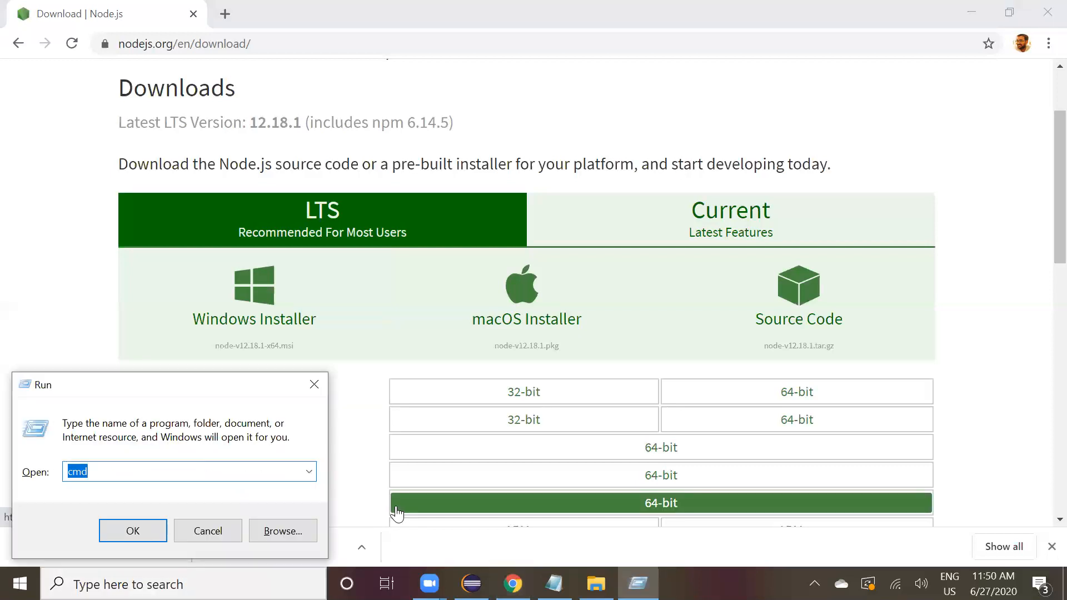
key("Return")
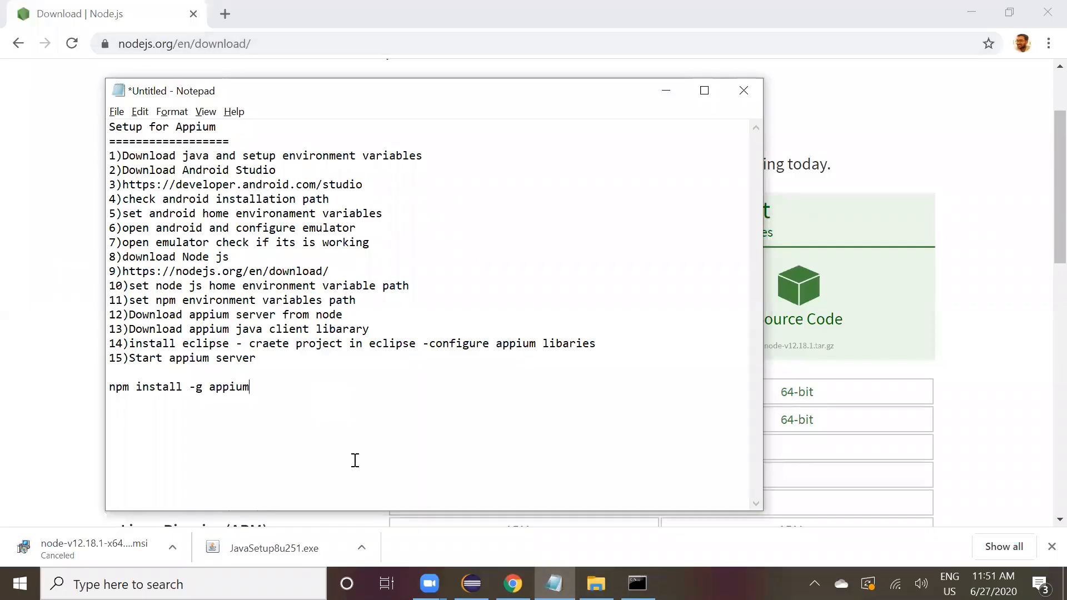
triple_click(266, 386)
key("ctrl+c")
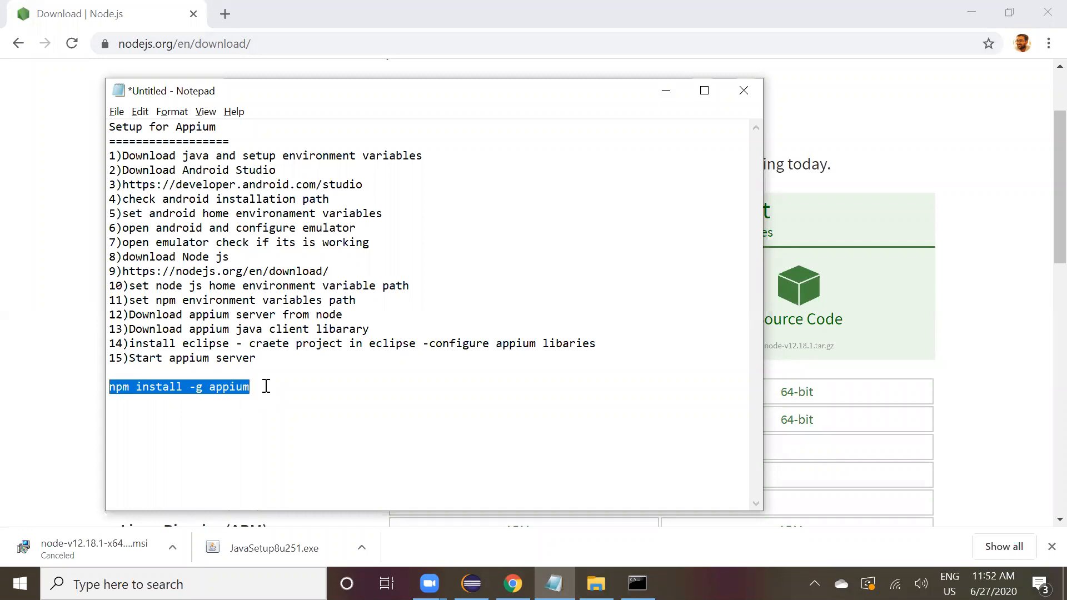
left_click(638, 583)
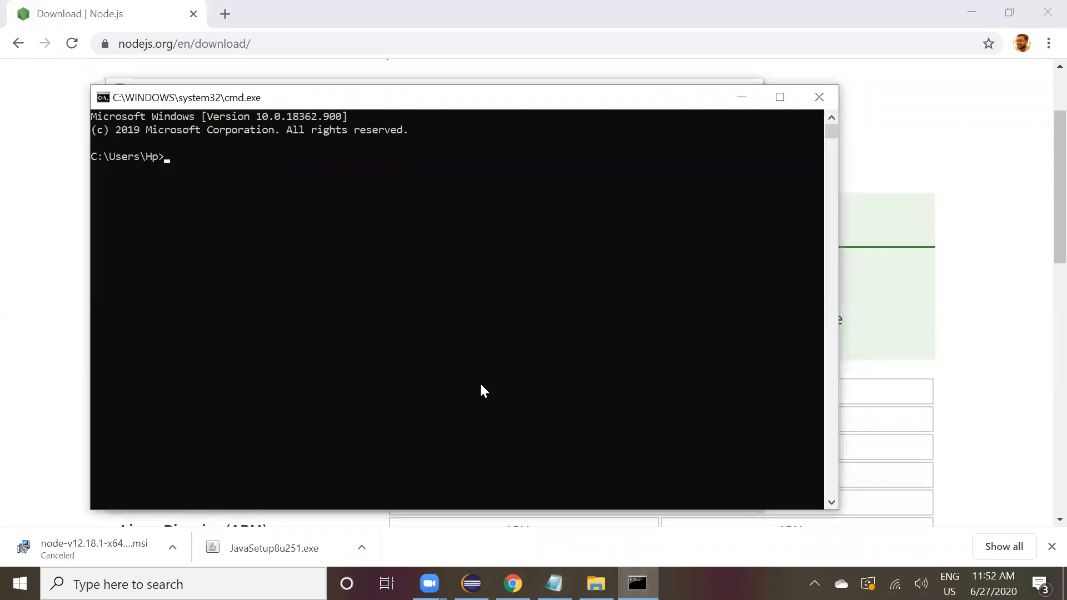
key("ctrl+v")
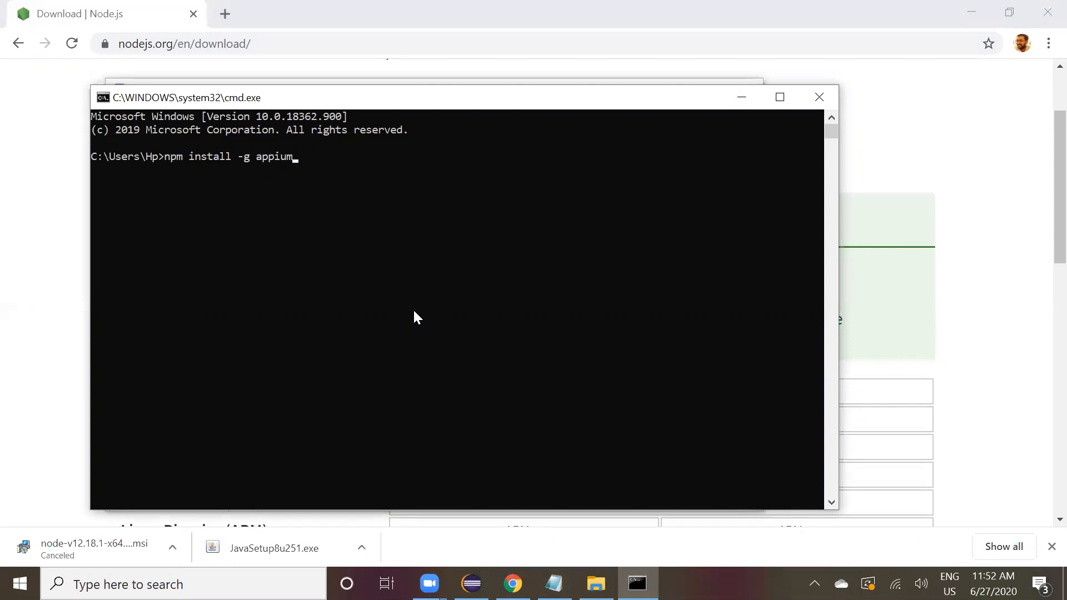
key("Return")
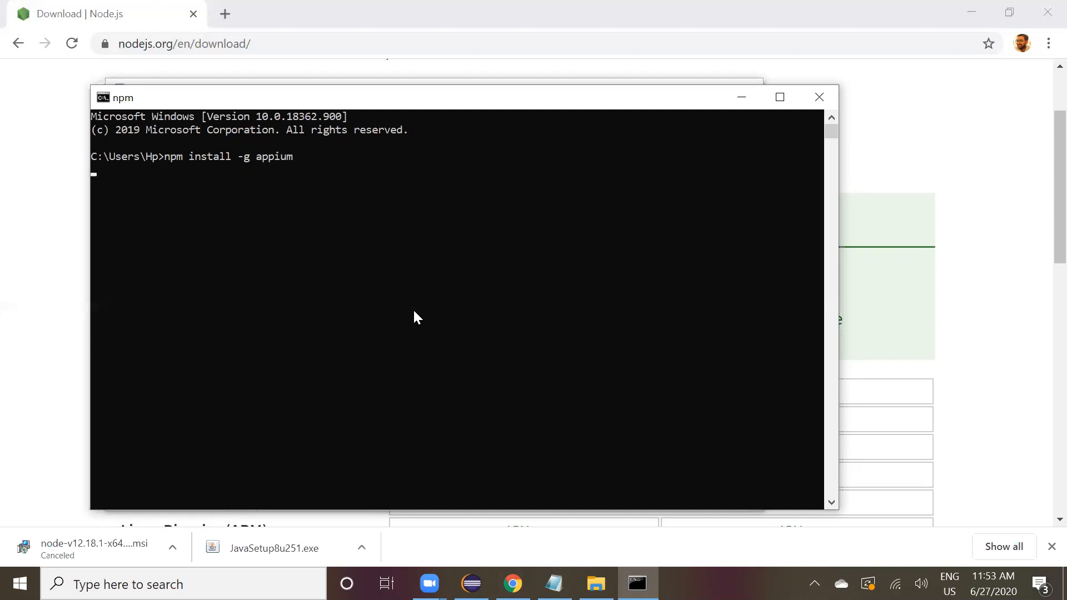
key("Return")
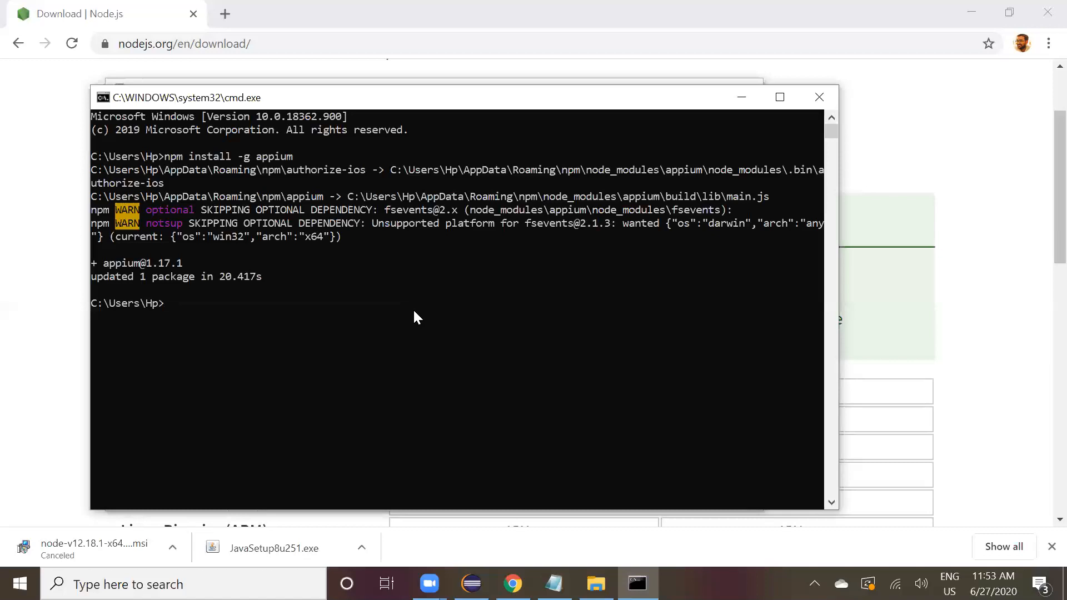
Run appium in the Command Prompt to start the Appium server.
type("appium")
key("Return")
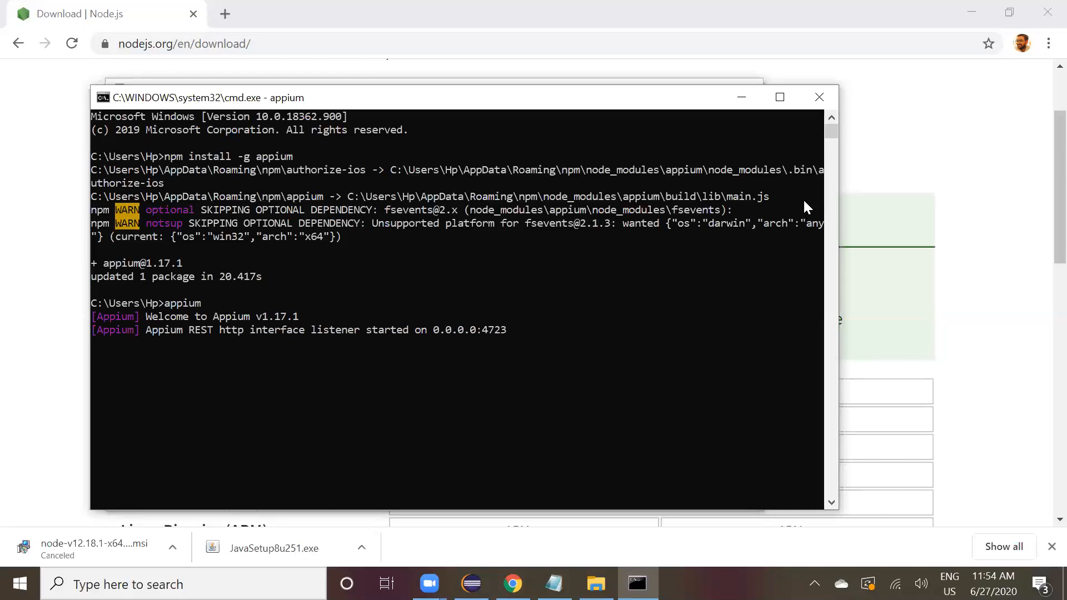
key("super+r")
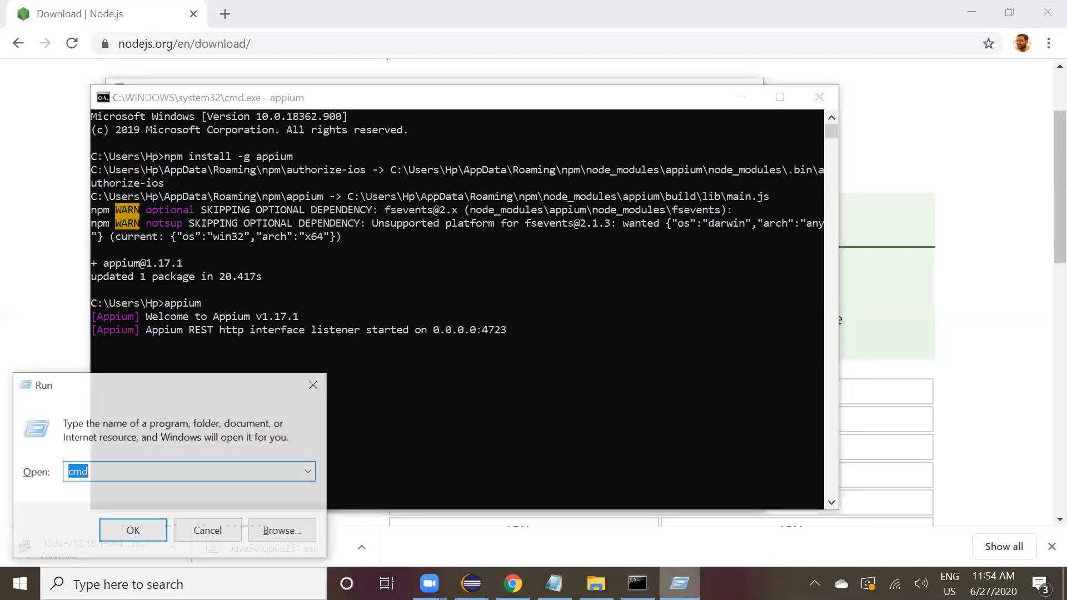
key("Return")
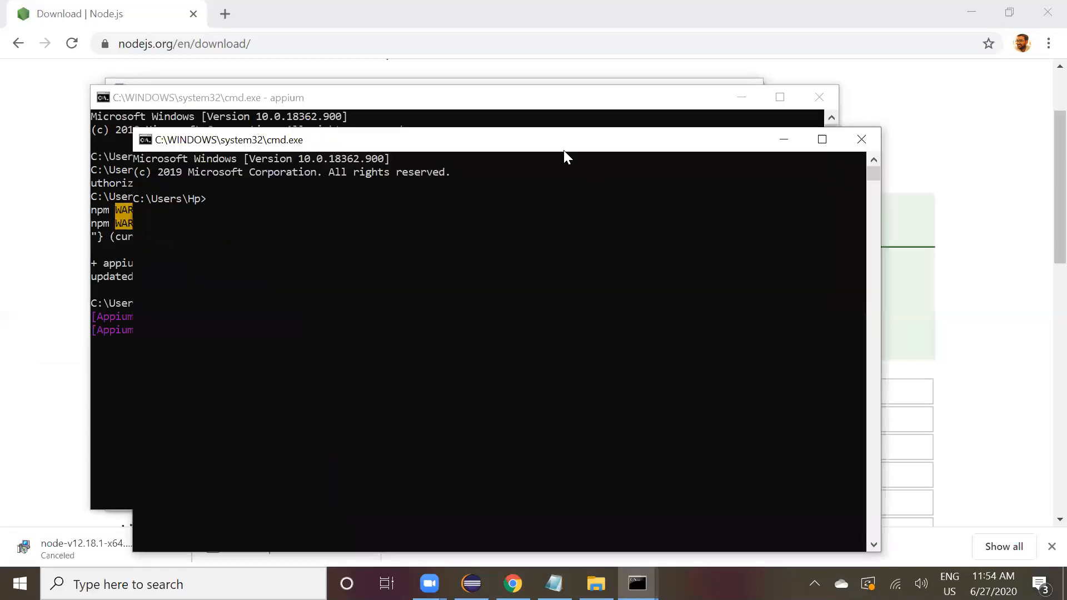
left_click_drag(531, 140, 518, 104)
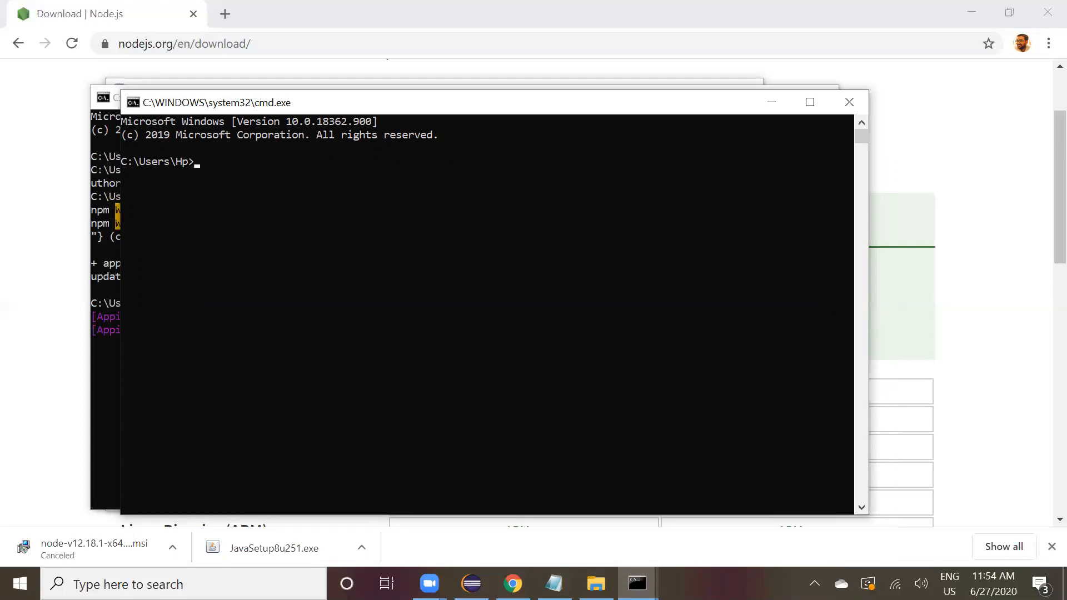
left_click(554, 584)
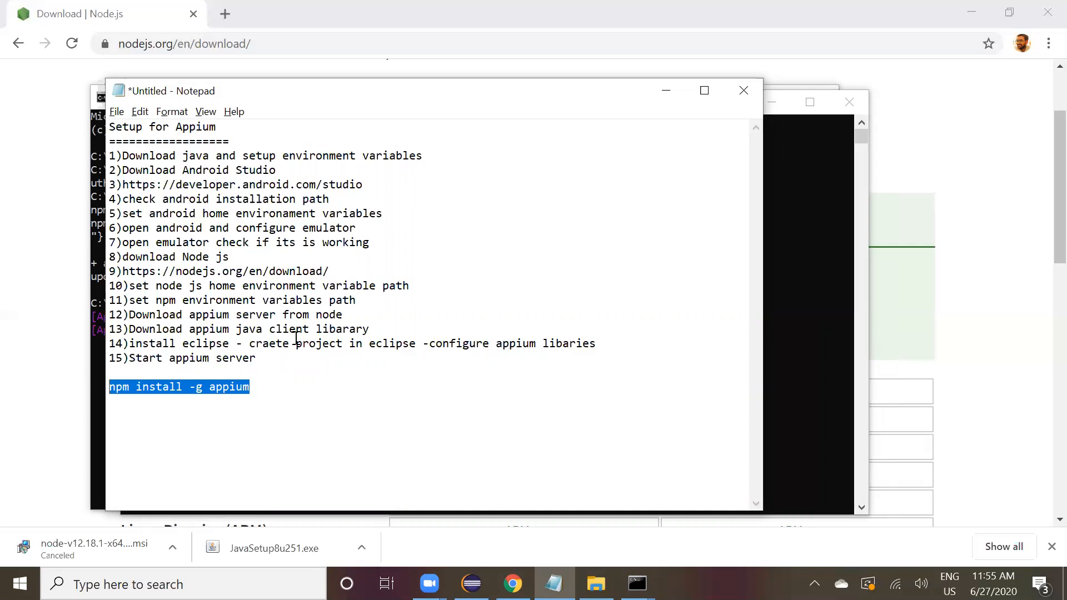
key("alt+Tab")
key("alt+Tab")
key("alt+Tab")
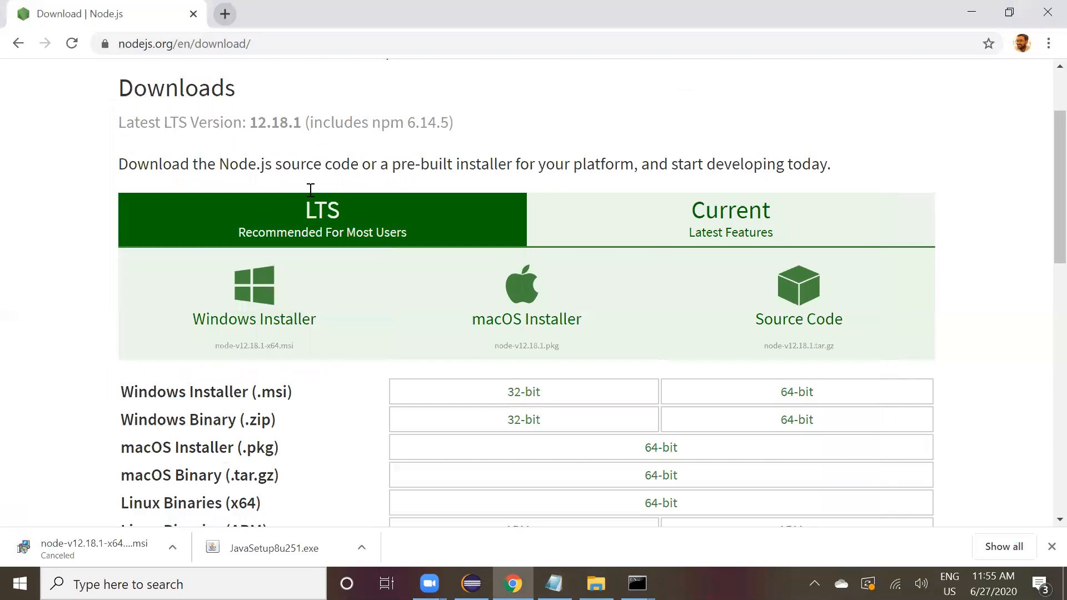
left_click(271, 44)
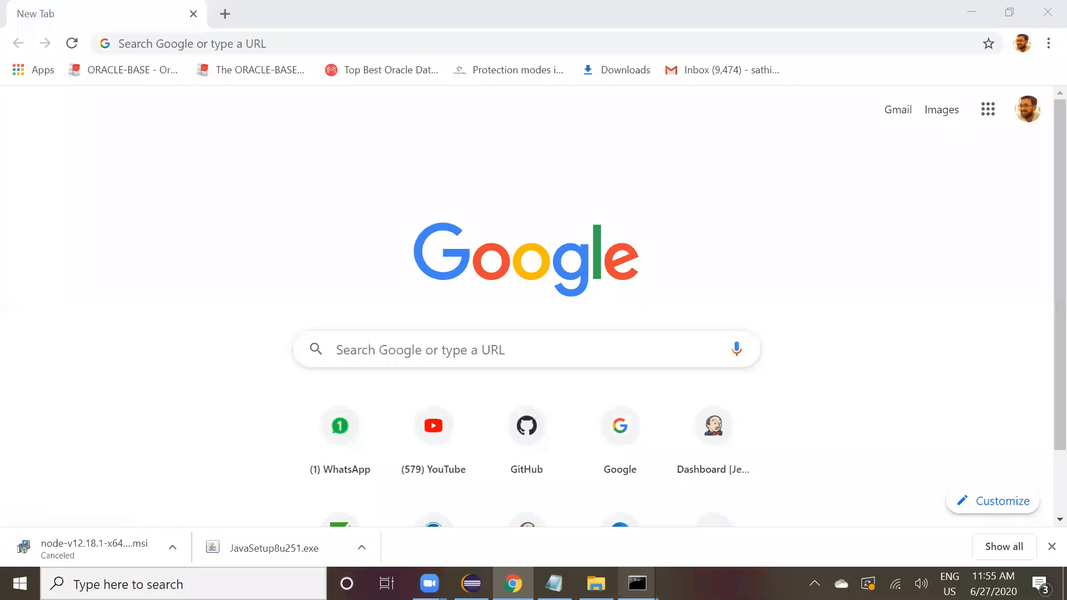
mouse_move(637, 583)
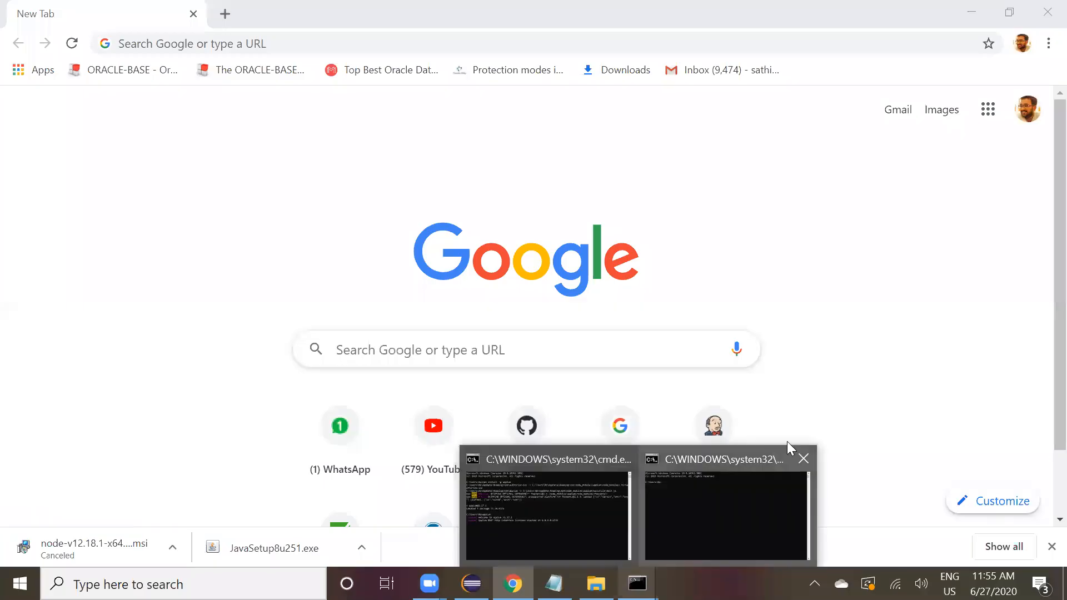
left_click(799, 454)
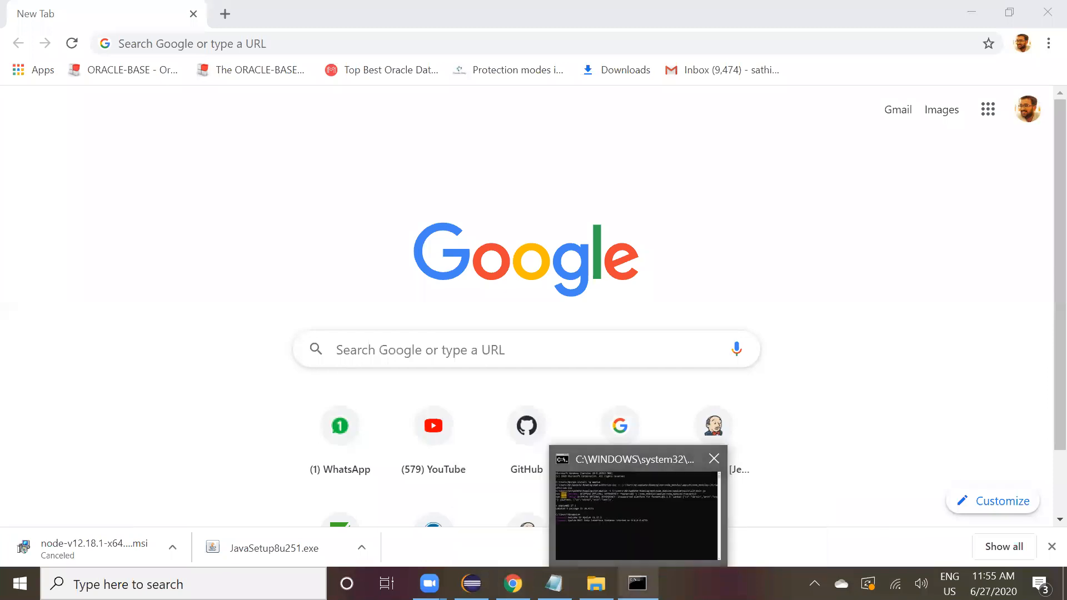
In Eclipse, create a simple Maven project with Group Id and Artifact Id Appium_Traning.
left_click(471, 584)
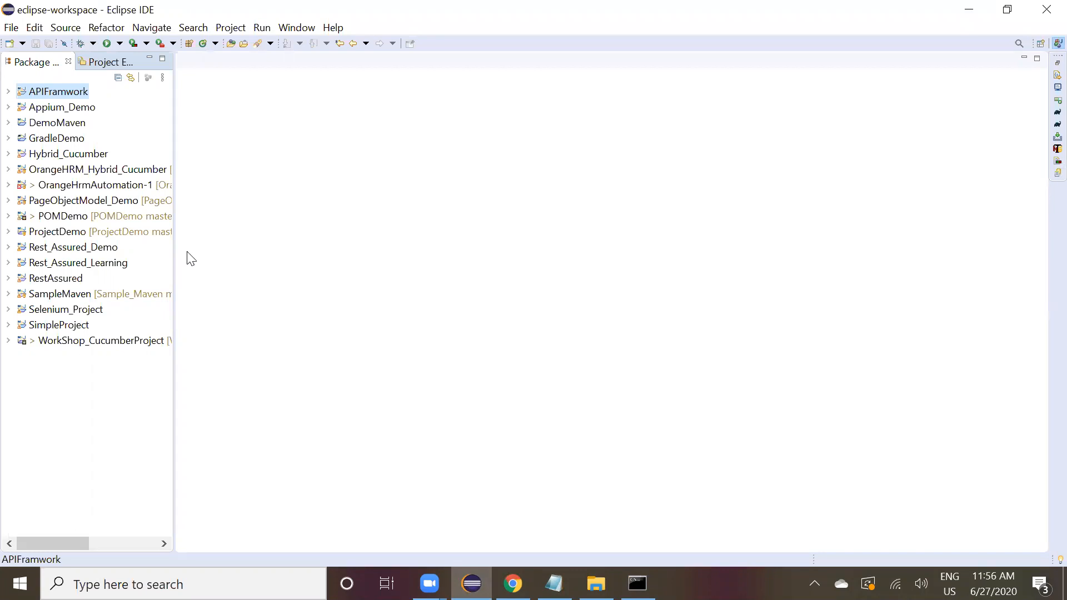
left_click(12, 27)
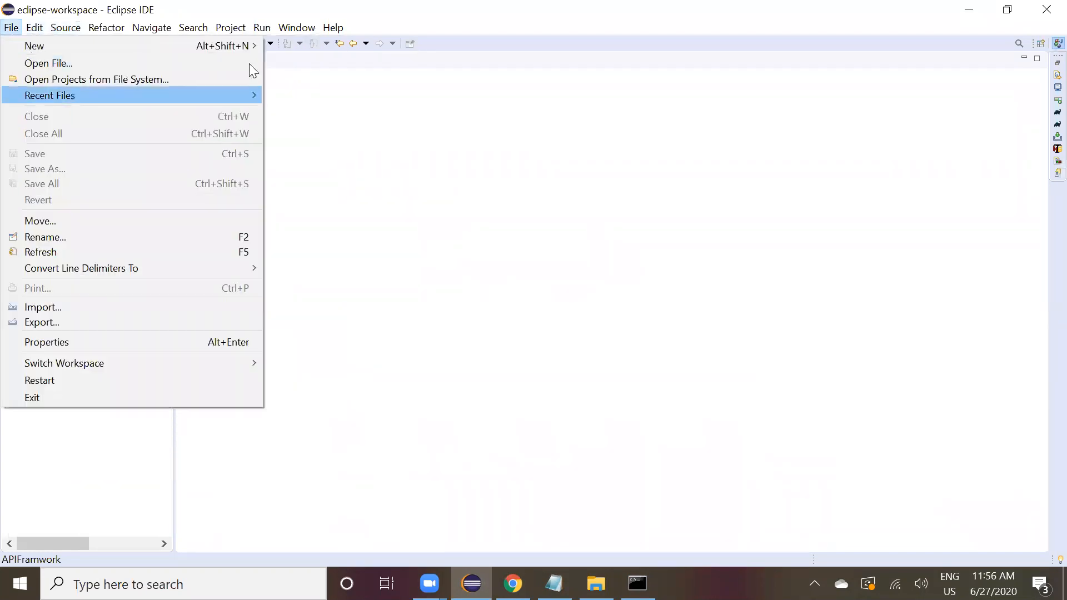
mouse_move(250, 53)
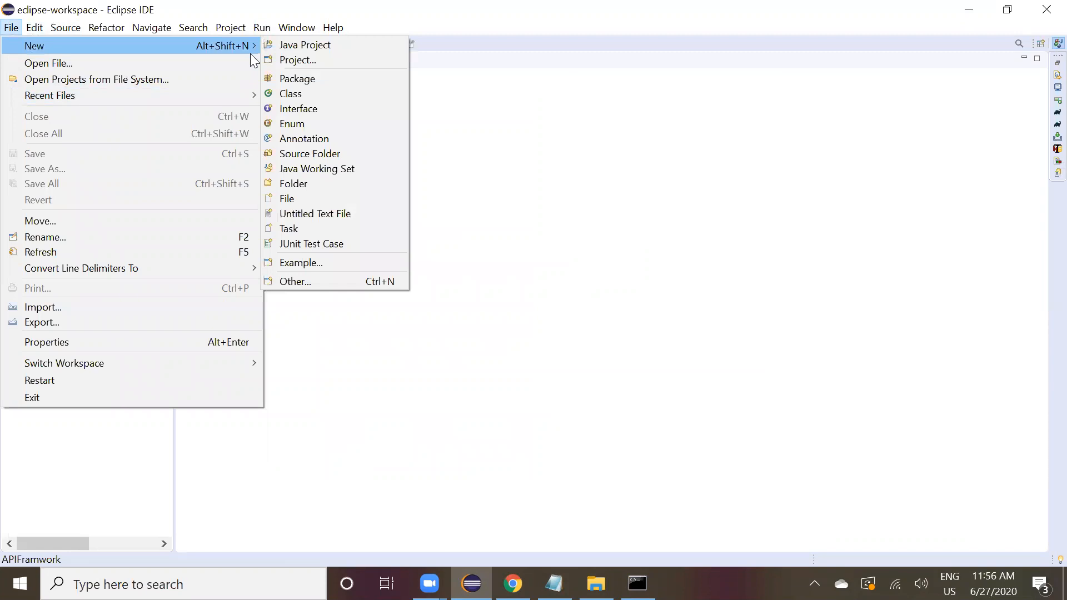
left_click(303, 280)
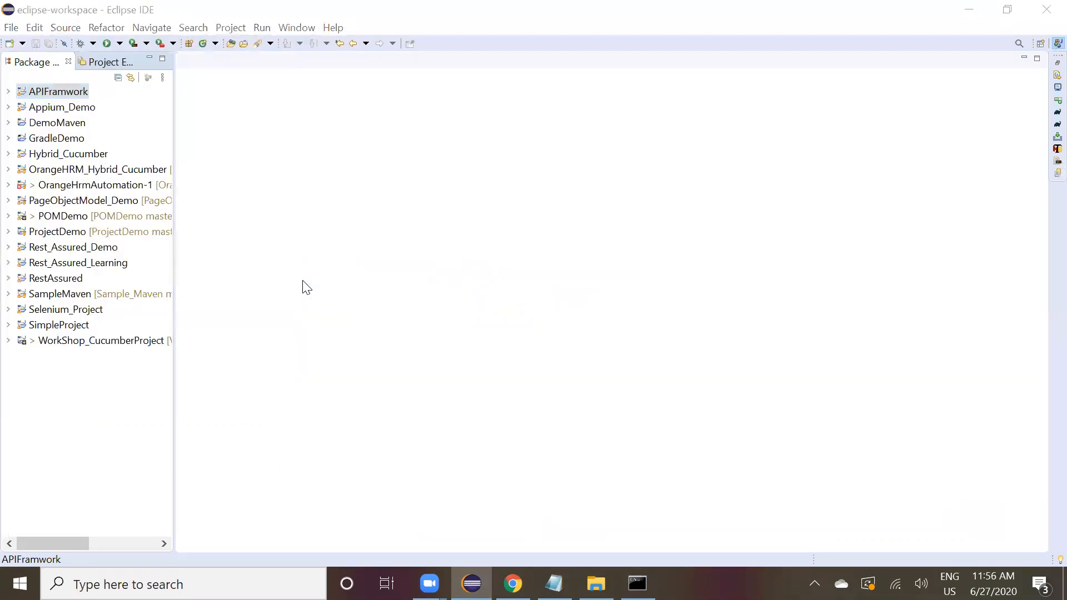
left_click(396, 254)
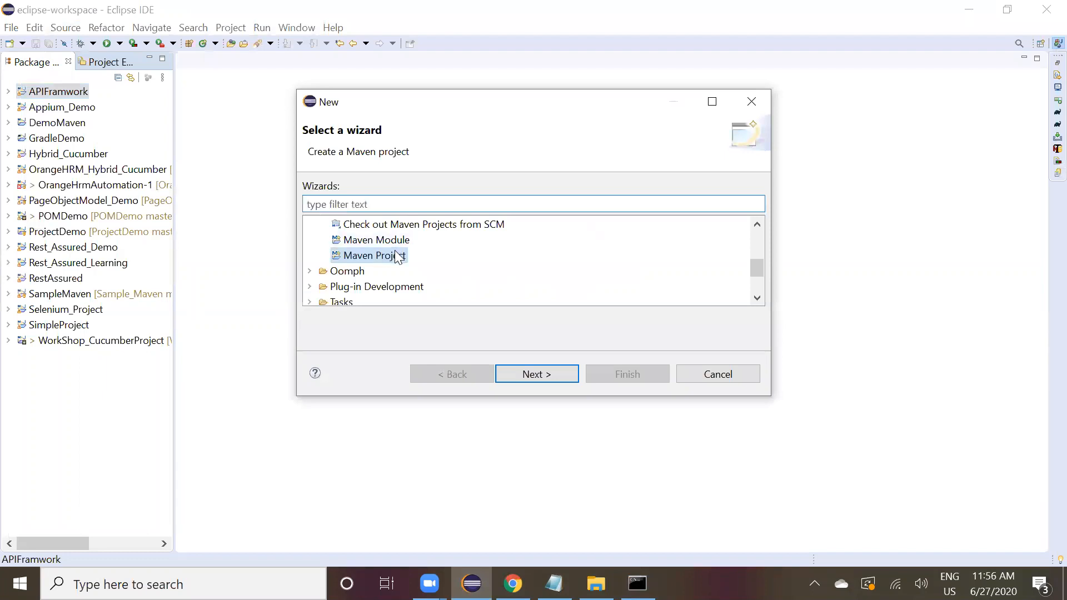
left_click(513, 372)
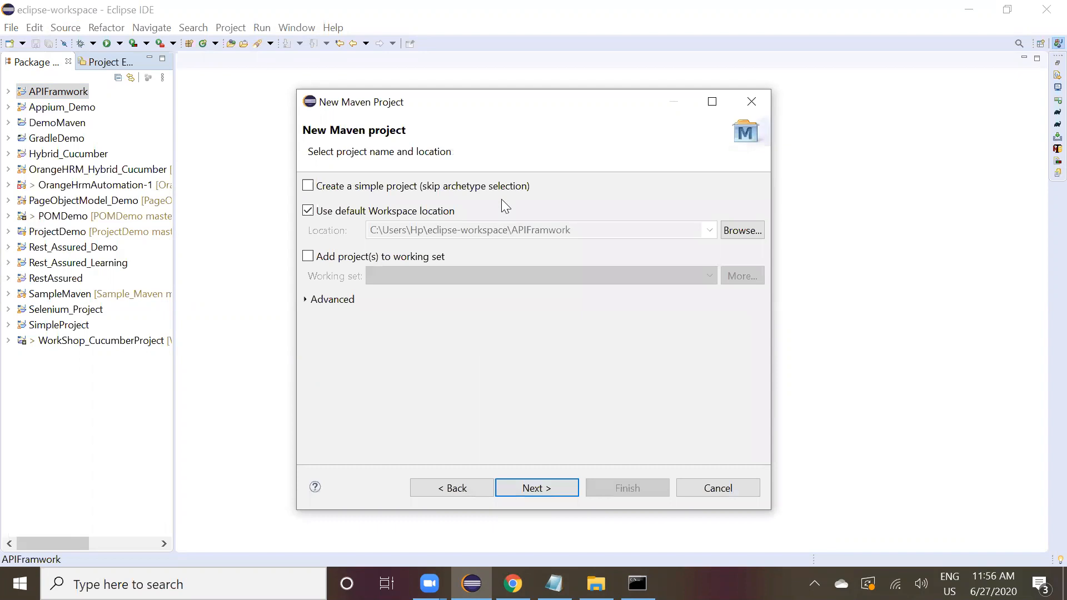
left_click(488, 189)
left_click(540, 490)
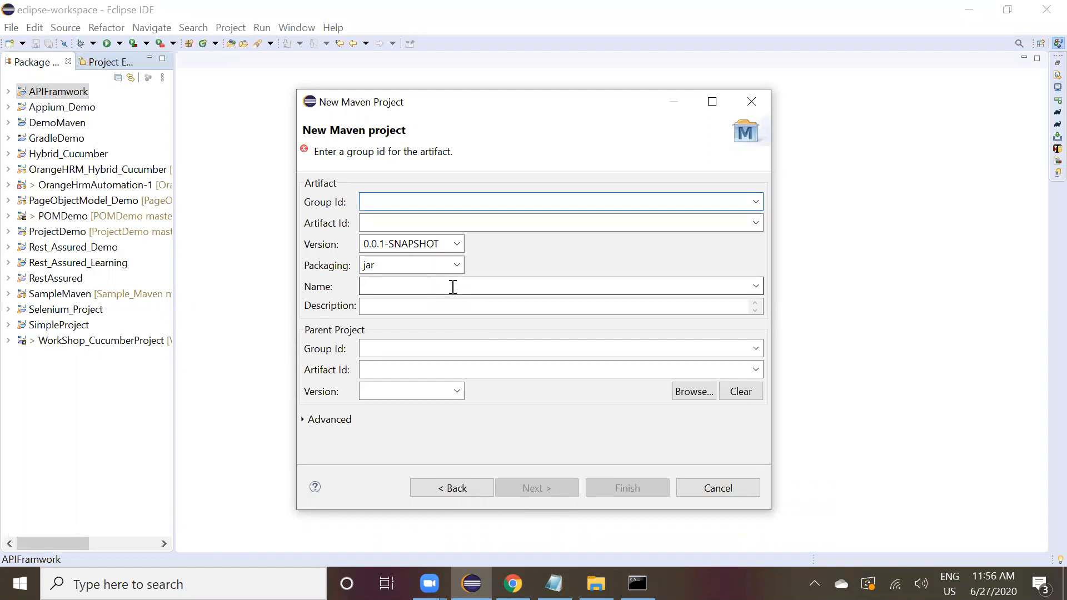
type("Appium")
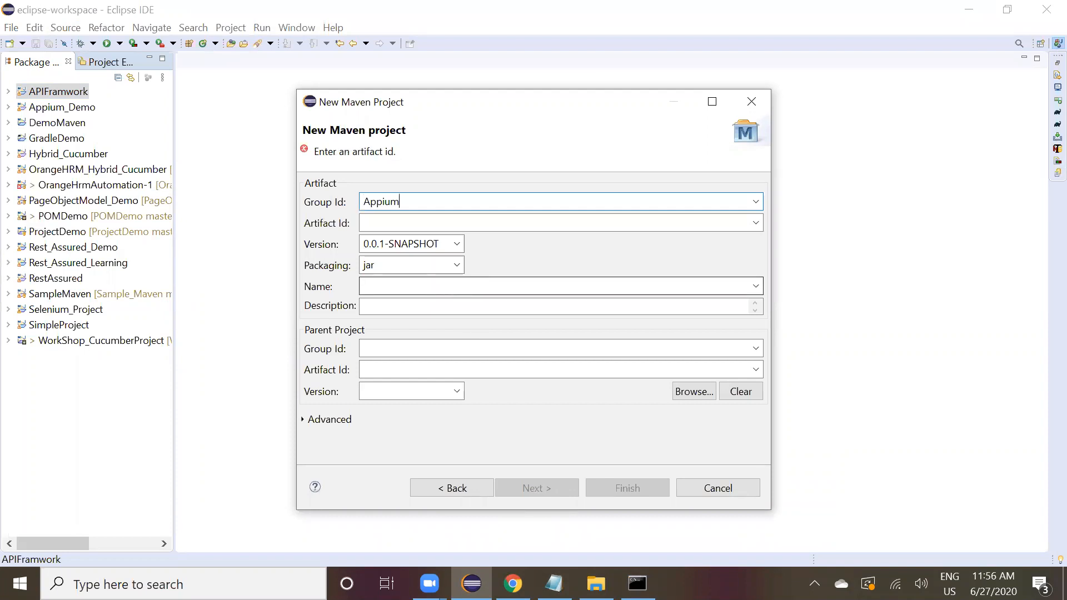
type("_Traning")
key("ctrl+a")
key("ctrl+c")
key("Tab")
key("ctrl+v")
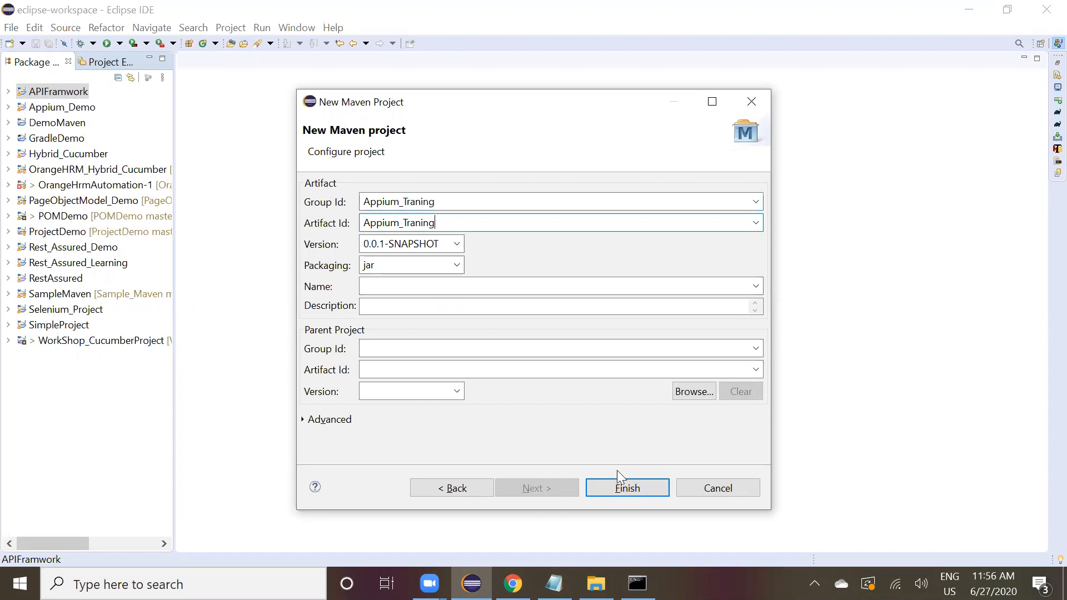
left_click(633, 488)
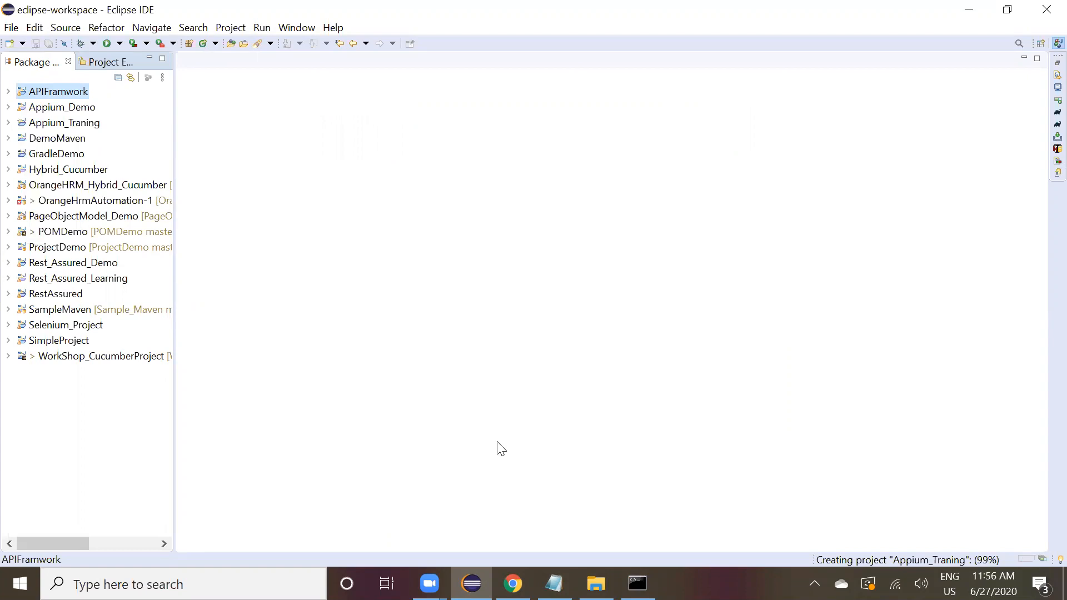
Expand the Appium_Traning project and open its pom.xml.
left_click(78, 128)
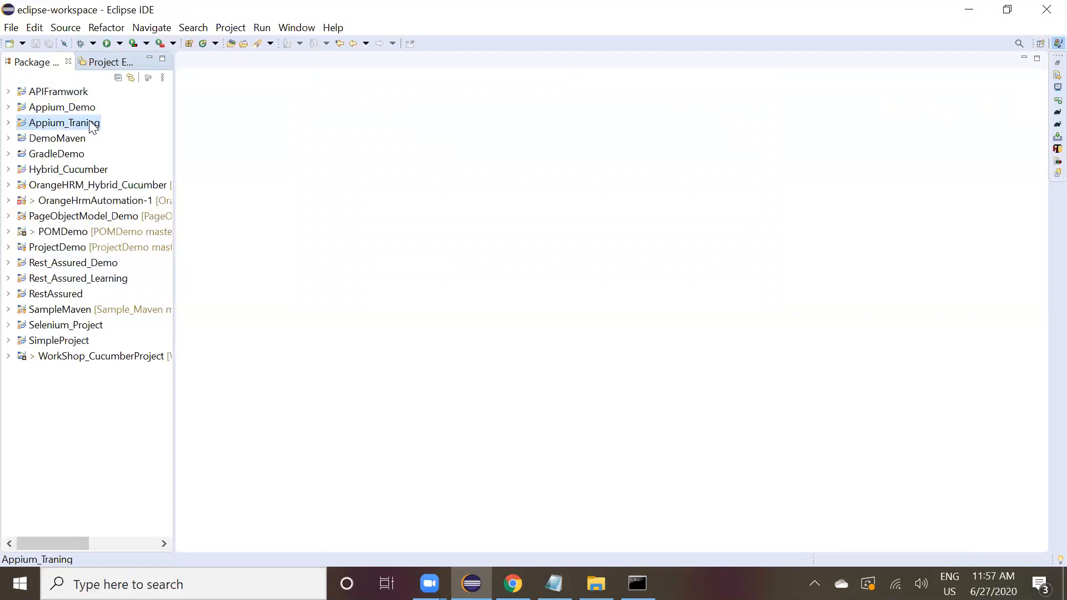
double_click(93, 127)
double_click(47, 248)
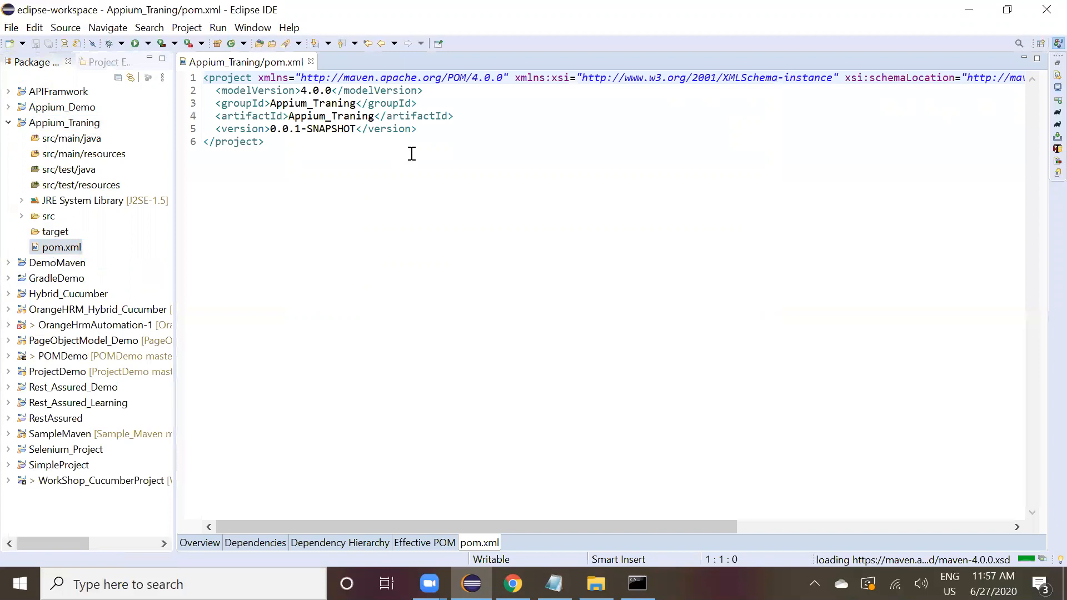
Add an empty dependencies element after the version line in pom.xml.
left_click(434, 129)
key("Return")
type("<ddpe")
key("BackSpace")
key("BackSpace")
key("BackSpace")
type("epe")
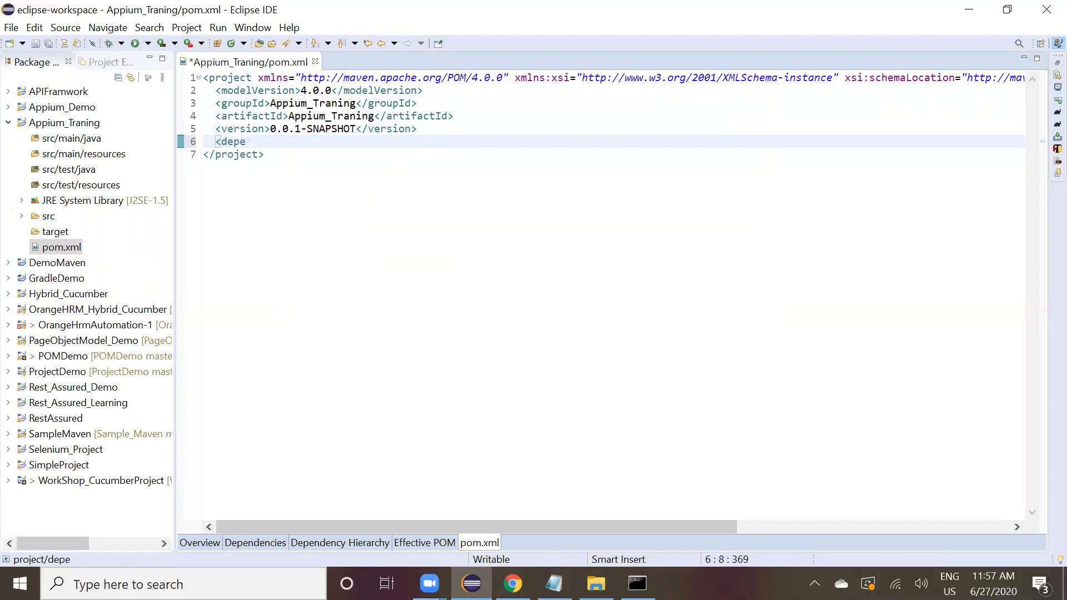
key("ctrl+space")
key("Return")
key("Return")
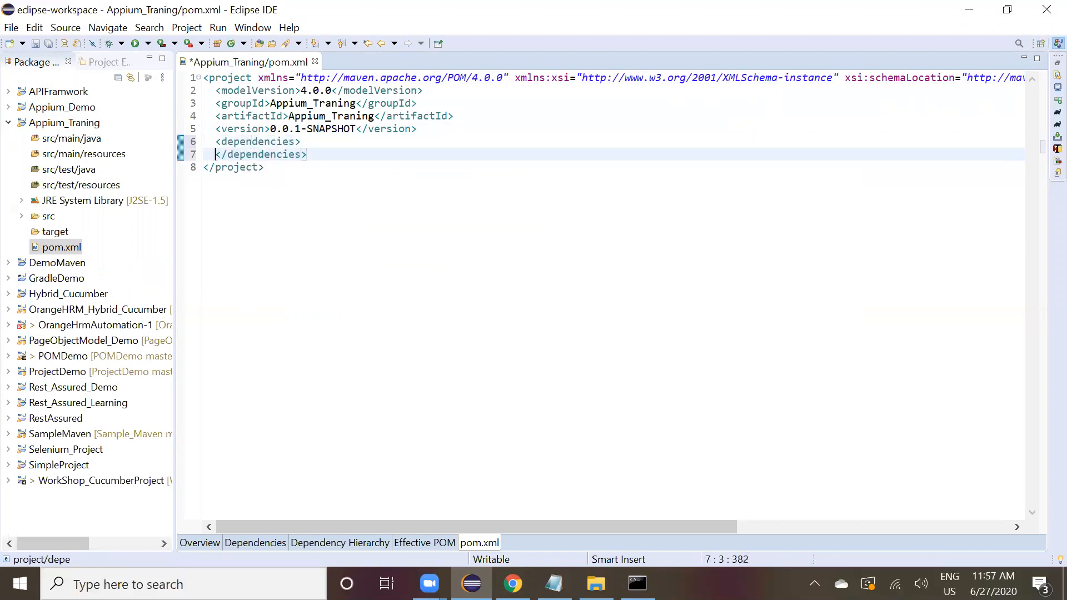
key("Return")
key("Up")
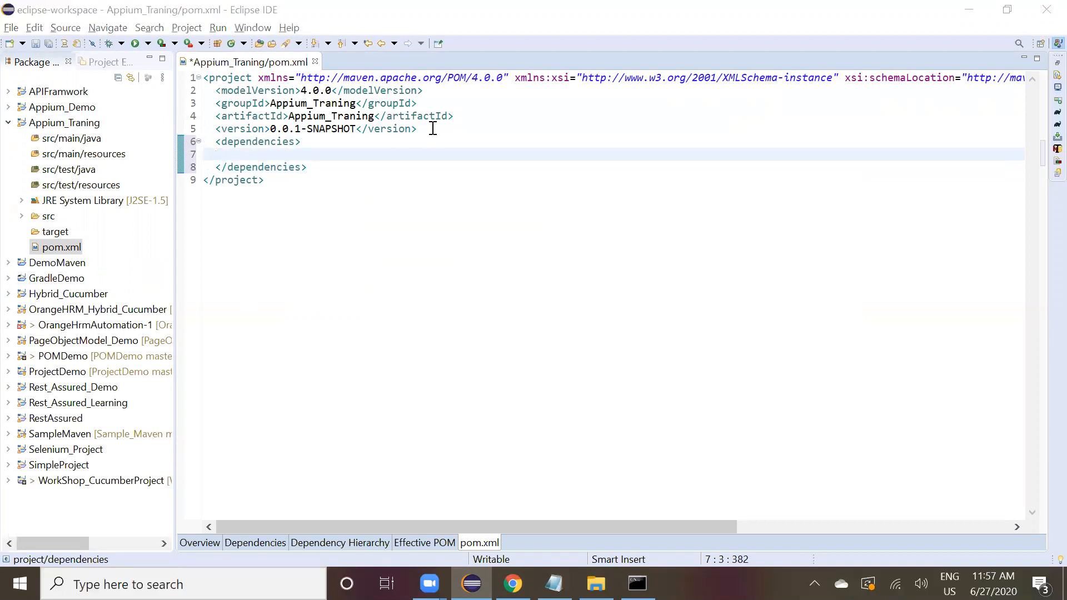
Switch to Chrome and search Google for java client appium maven.
key("alt+Tab")
key("alt+Tab")
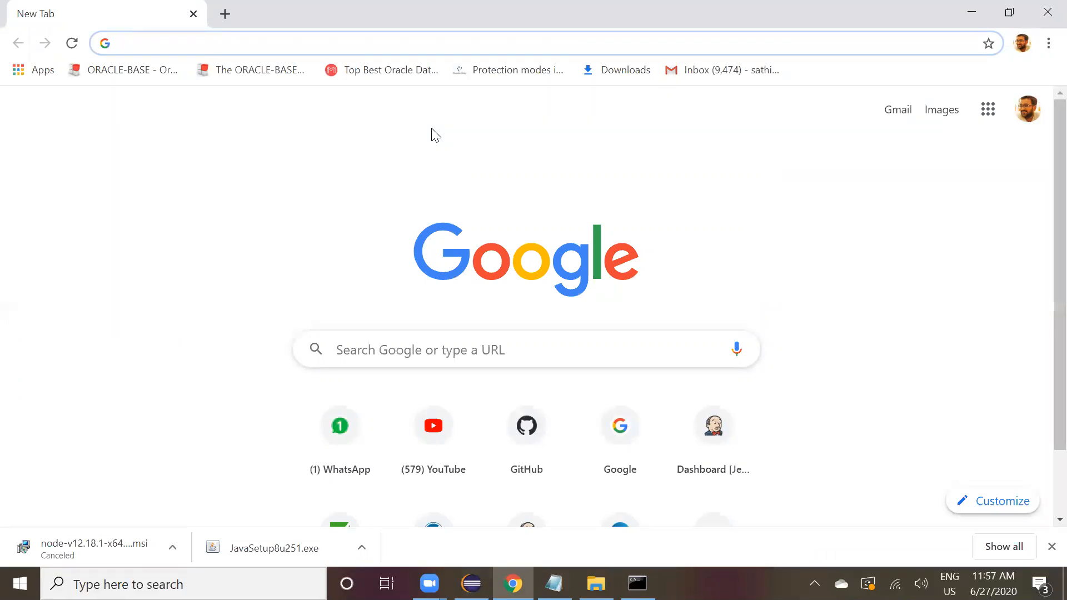
type("java client")
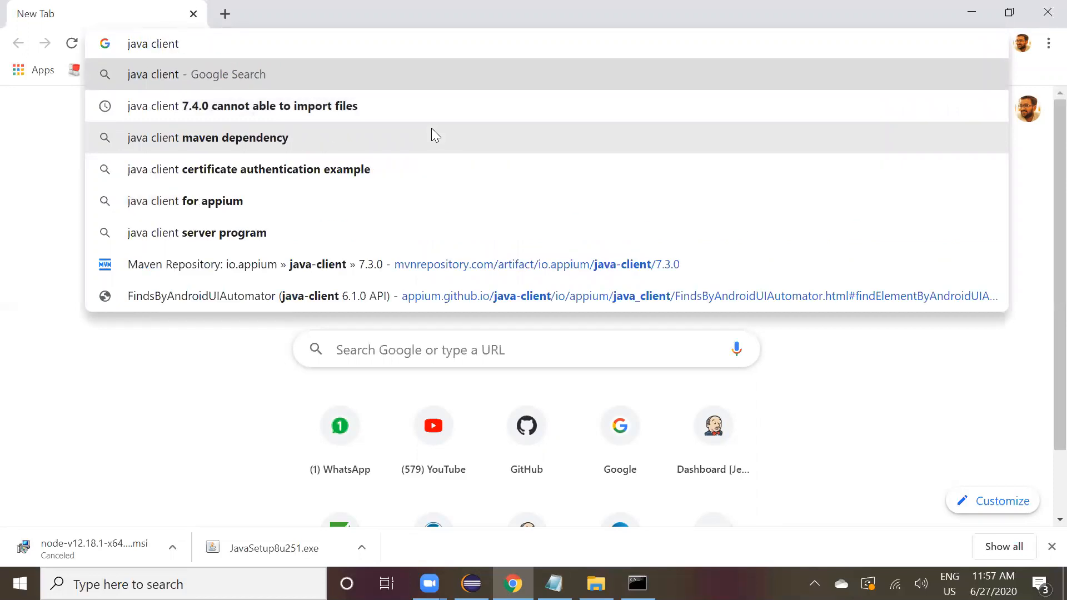
type(" appiu")
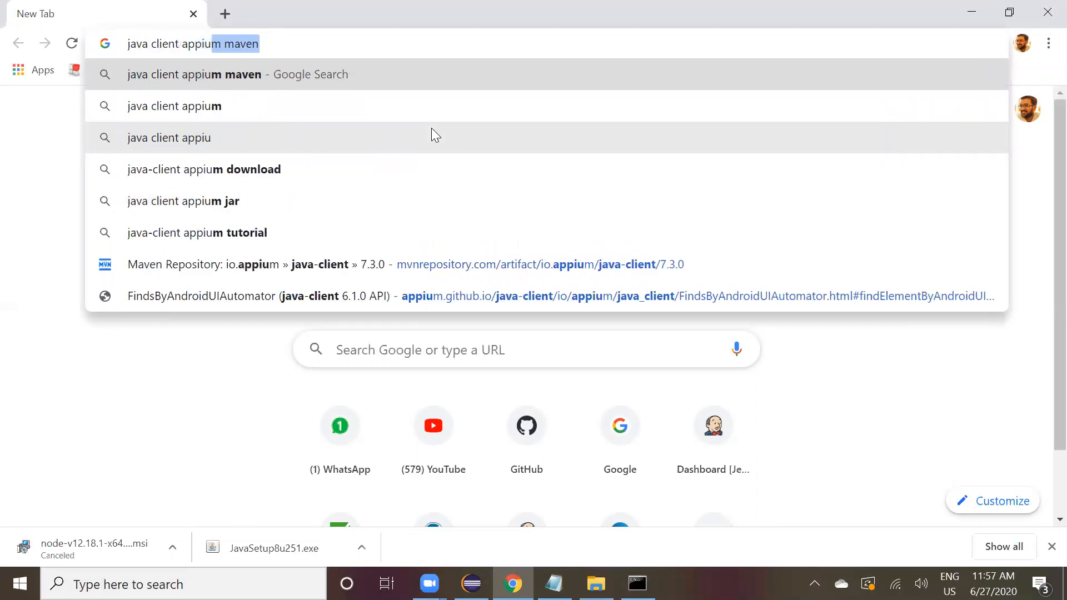
key("Return")
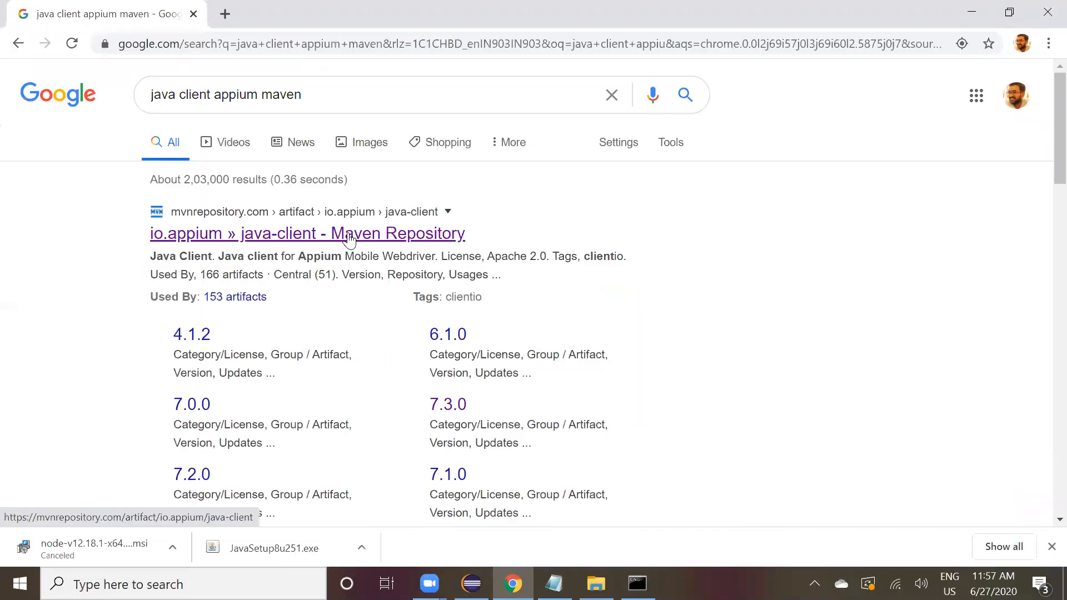
Open the io.appium java-client page on Maven Repository, pick version 7.3.0, and copy its Maven dependency snippet.
left_click(349, 239)
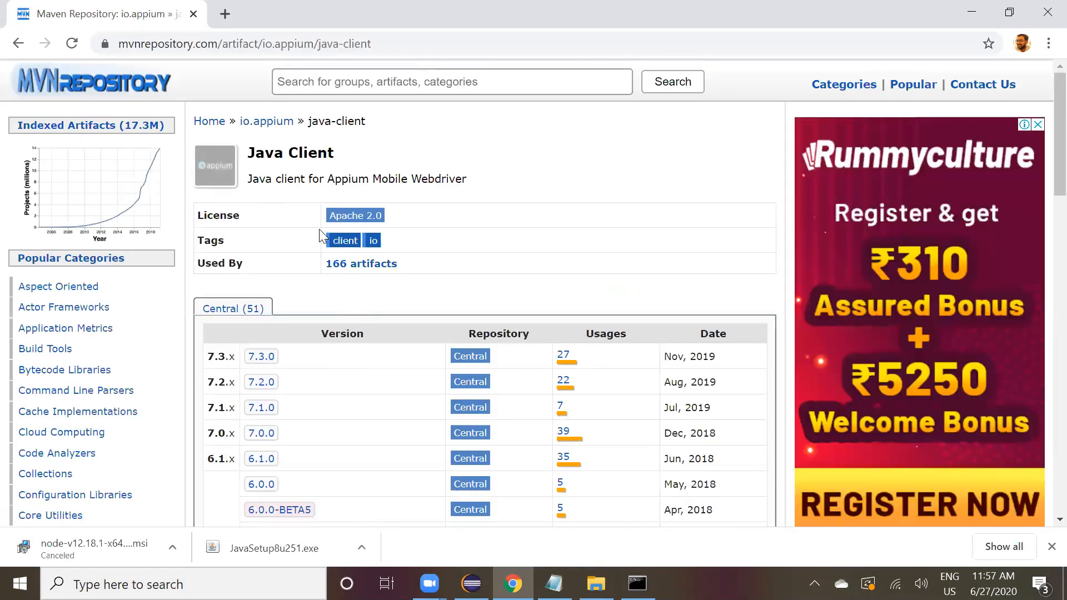
left_click(272, 363)
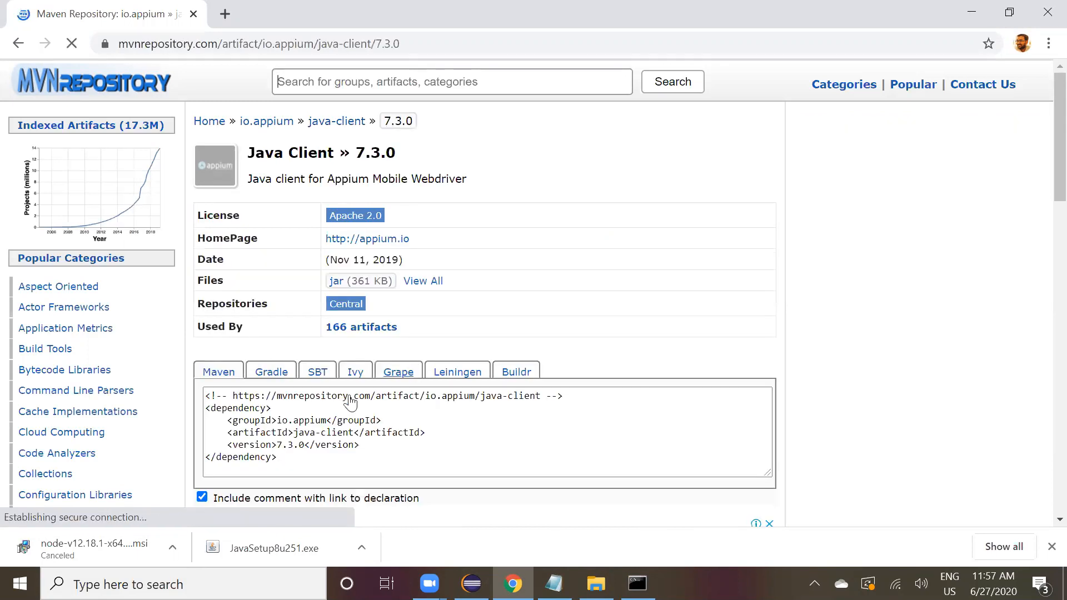
scroll(342, 408, "down", 2)
left_click(348, 343)
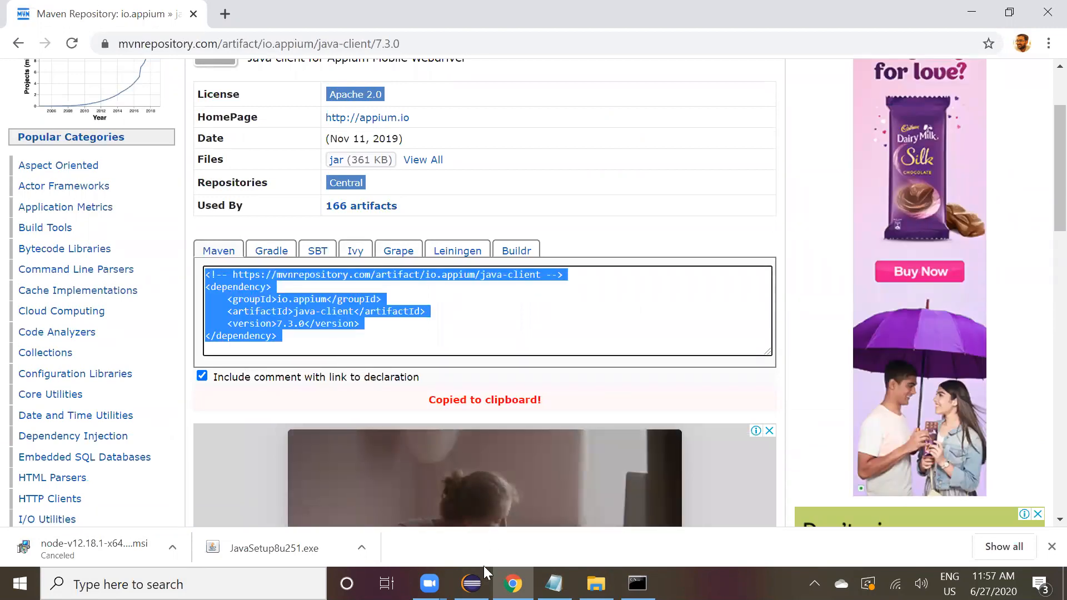
Paste the java-client dependency inside the dependencies element of Appium_Traning's pom.xml, remove the blank line, and save.
left_click(474, 582)
key("ctrl+v")
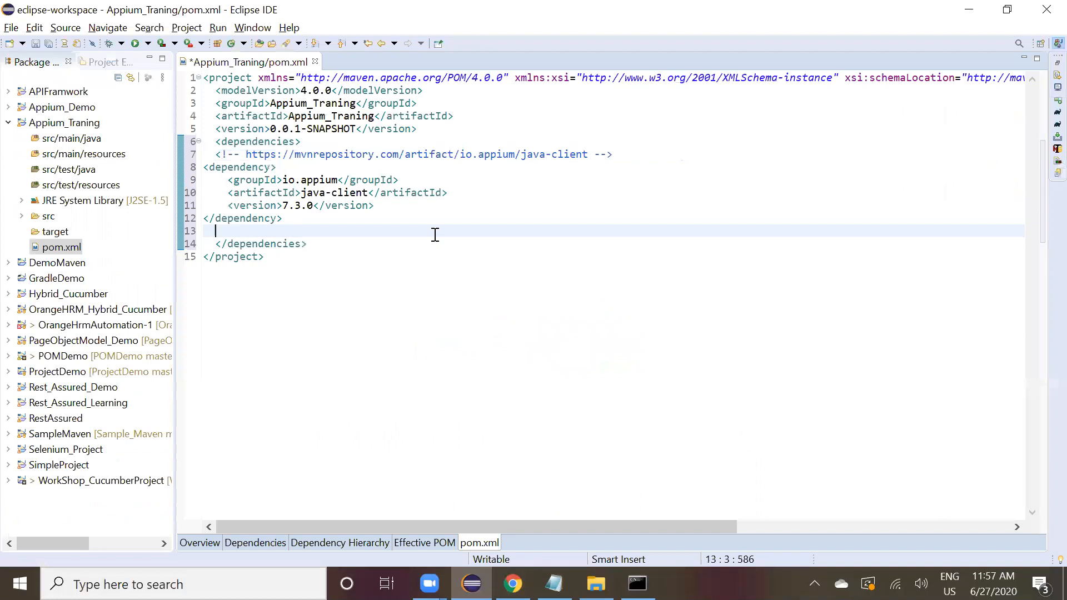
key("BackSpace")
key("BackSpace")
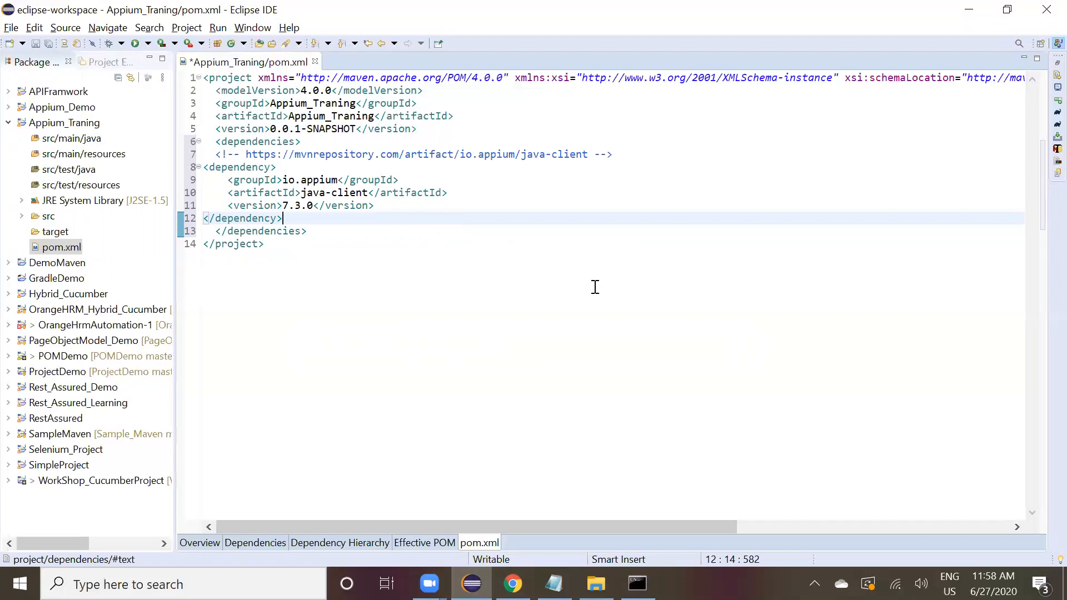
key("ctrl+s")
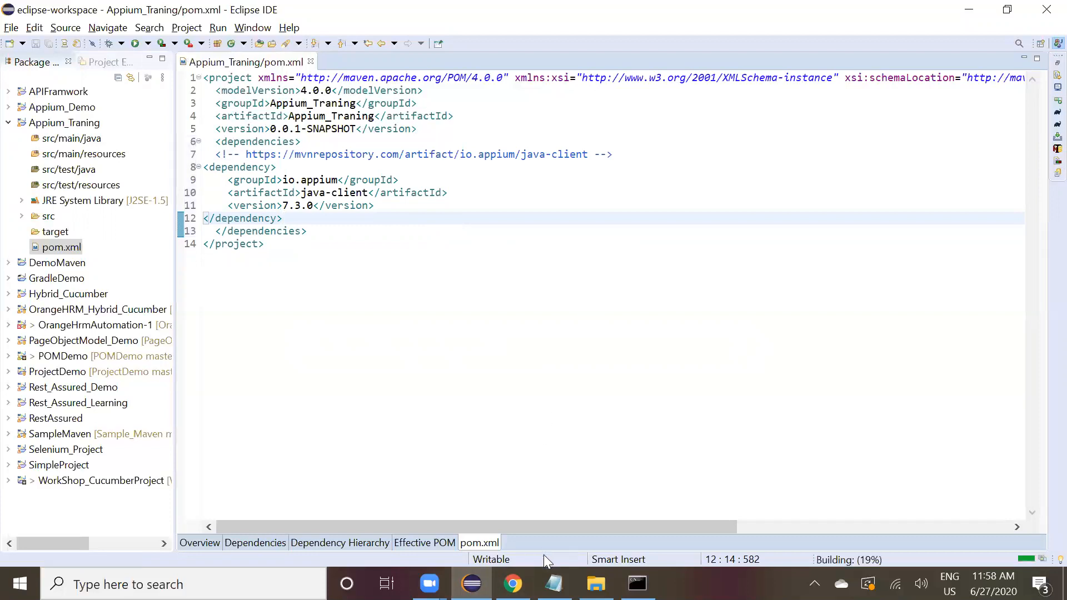
Expand the Appium_Demo project and open its pom.xml.
mouse_move(512, 584)
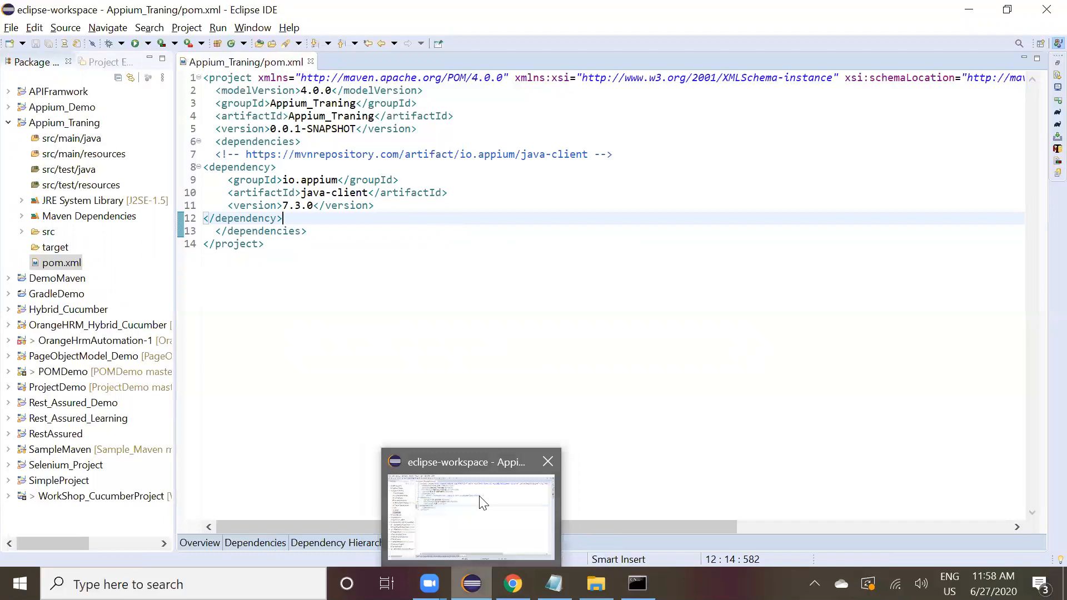
left_click(484, 503)
double_click(56, 108)
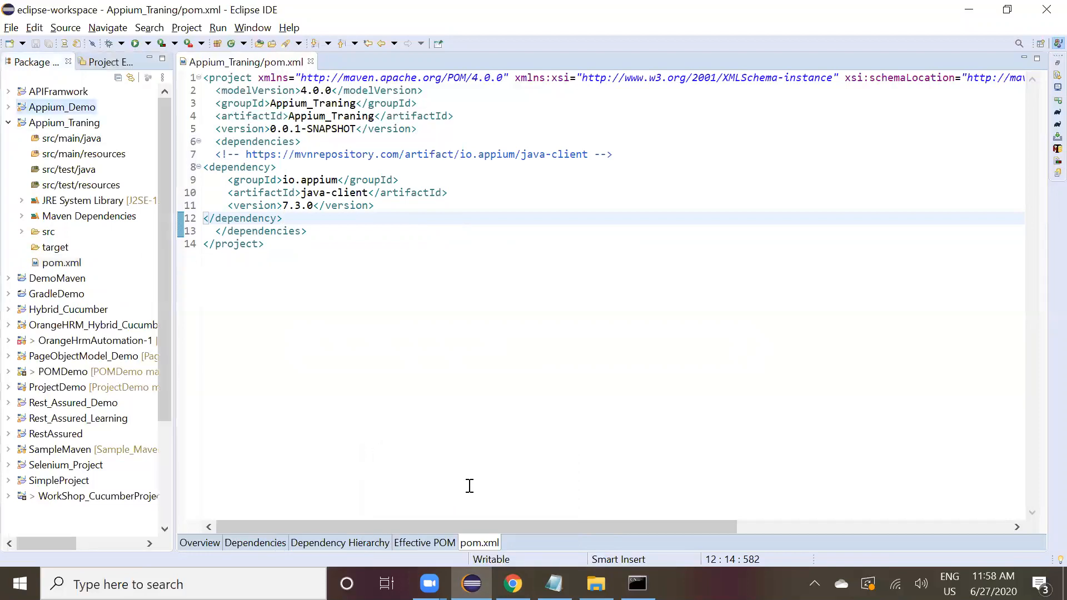
double_click(72, 278)
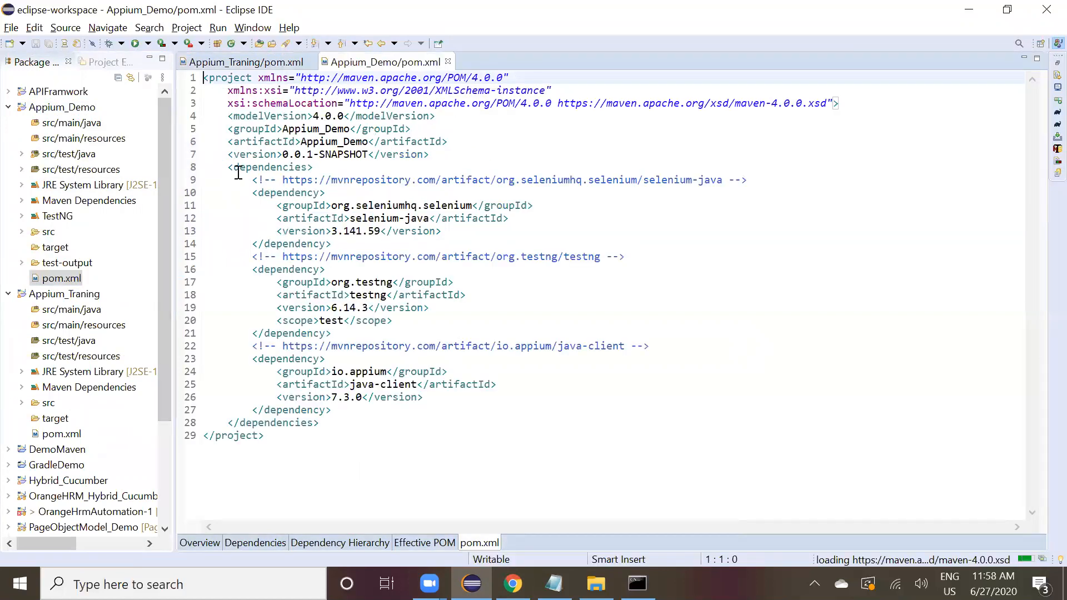
Select and copy the selenium-java and testng dependency entries from Appium_Demo's pom.xml.
key("shift+Down")
key("shift+Down")
key("shift+Down")
key("shift+Down")
key("shift+Down")
key("shift+Down")
key("shift+Down")
key("shift+Down")
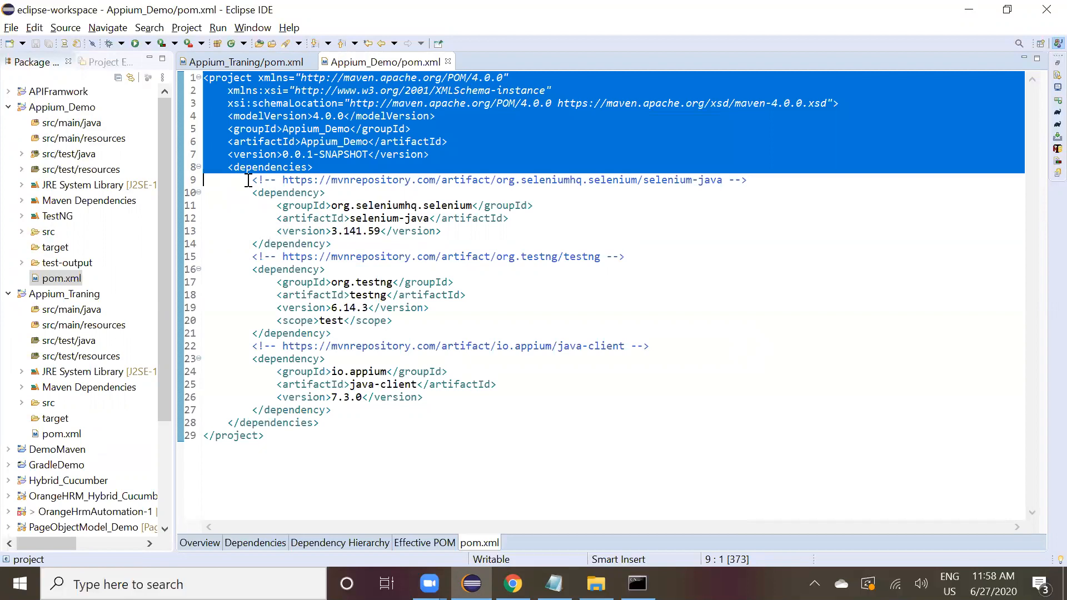
left_click(256, 182)
key("shift+Down")
key("shift+End")
key("shift+Down")
key("shift+Down")
key("shift+Down")
key("shift+Down")
key("shift+Down")
key("shift+Down")
key("shift+Down")
key("shift+Down")
key("shift+Down")
key("shift+Down")
key("shift+Down")
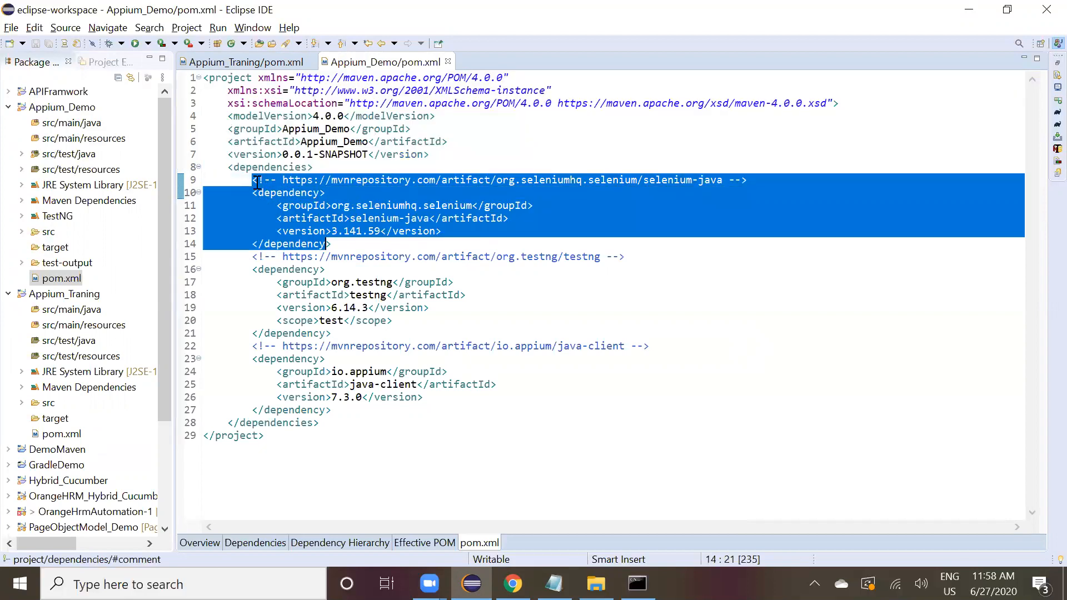
key("shift+End")
key("ctrl+c")
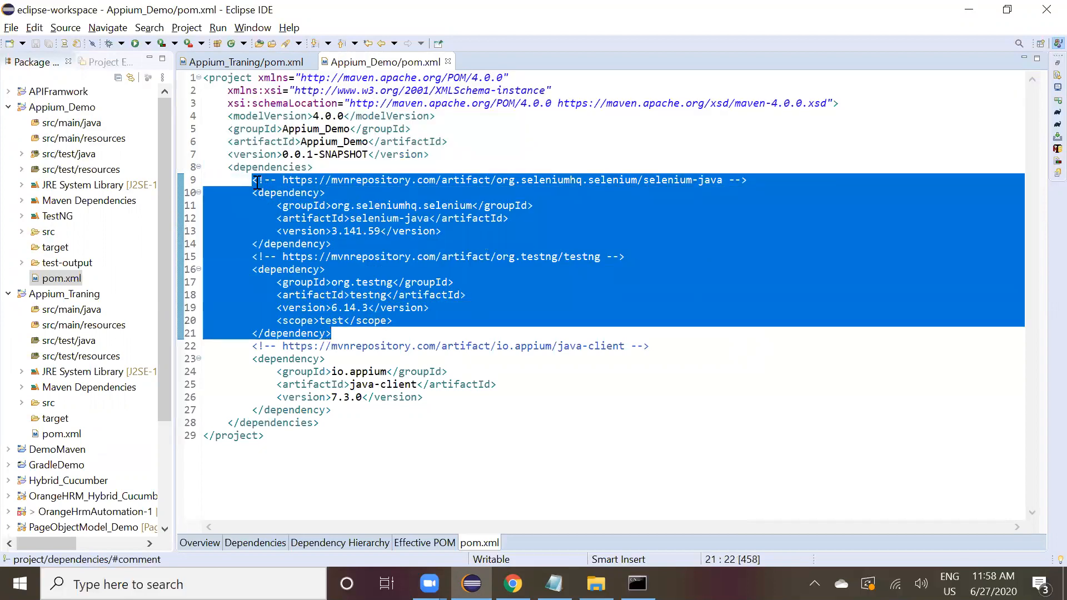
Paste the selenium-java and testng dependencies after java-client in Appium_Traning's pom.xml, format the file, and save.
left_click(259, 62)
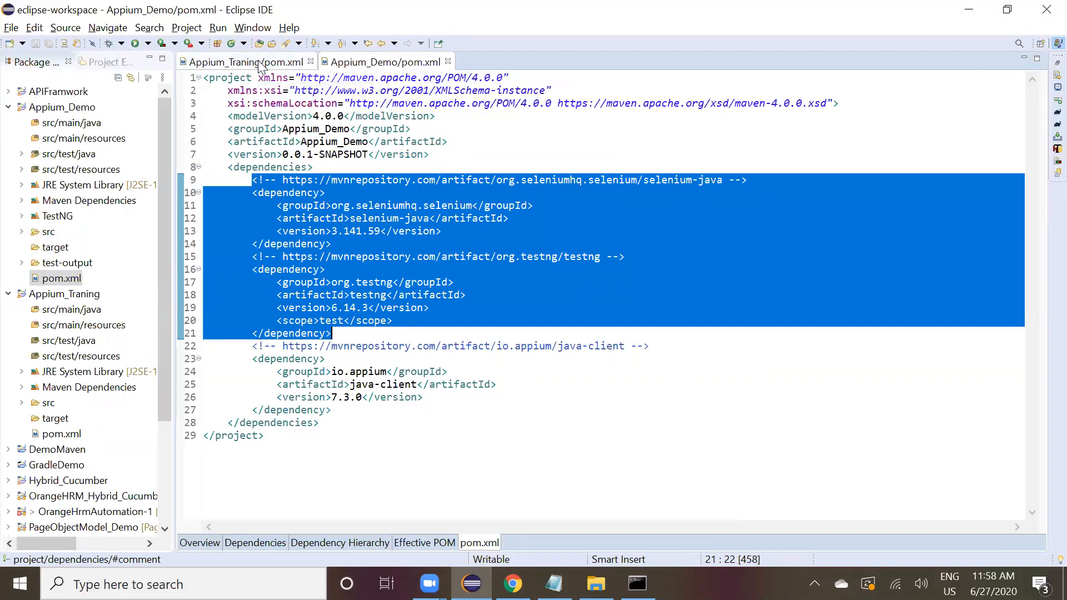
key("Return")
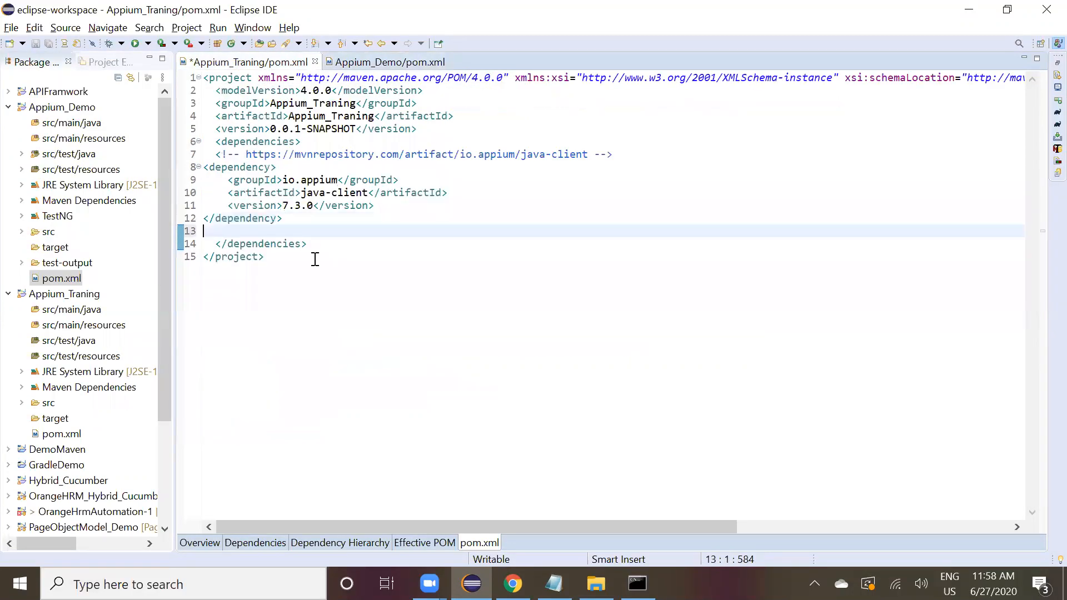
key("ctrl+v")
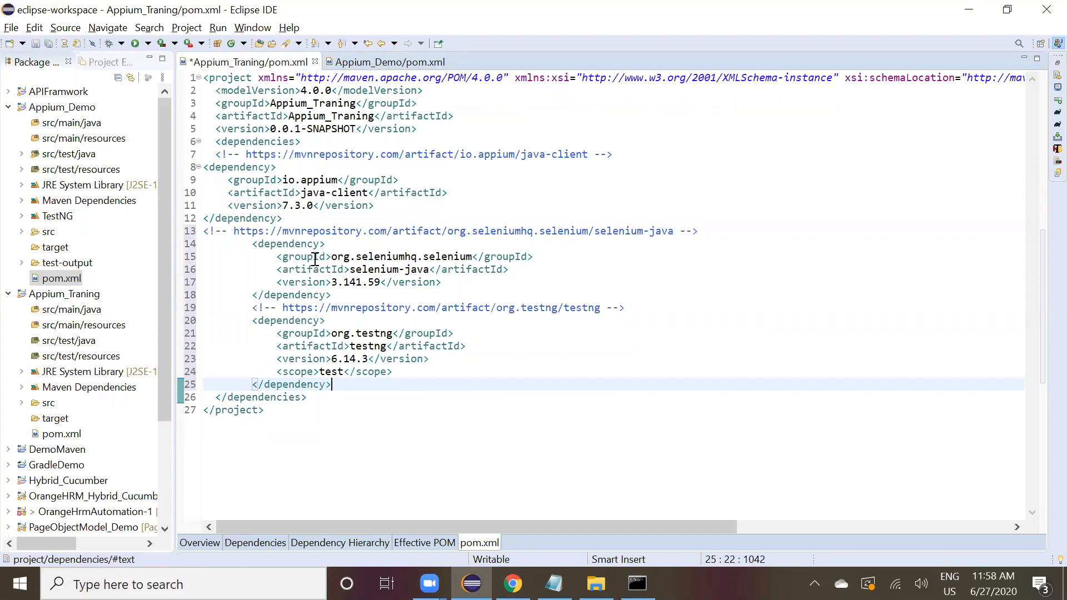
key("ctrl+shift+f")
key("ctrl+s")
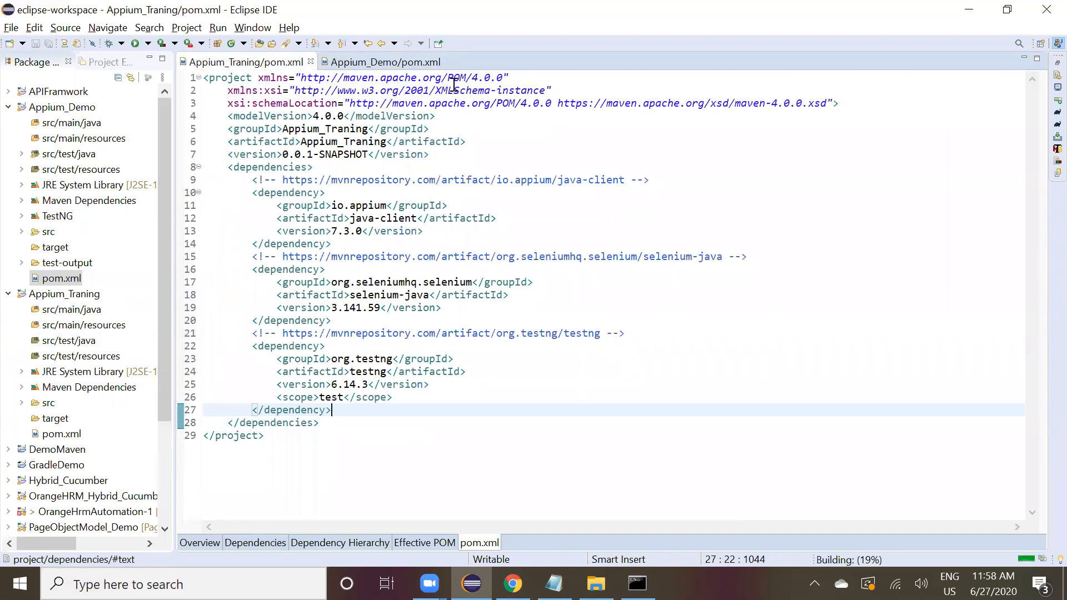
Close Appium_Demo's pom.xml, select the Appium_Traning project, and run Update Maven Project on it.
left_click(449, 62)
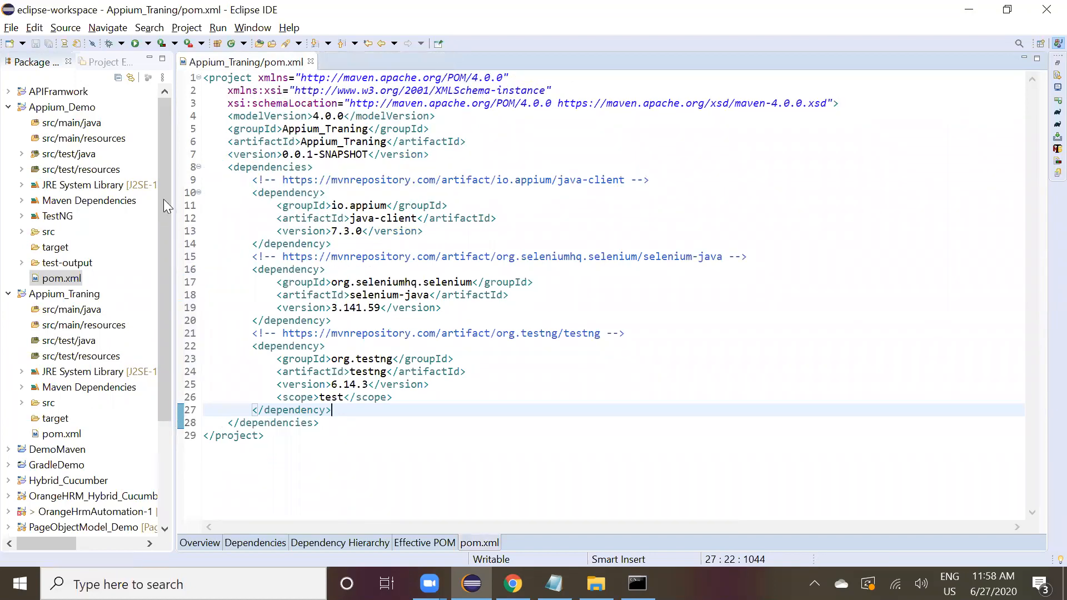
left_click(61, 107)
left_click(52, 127)
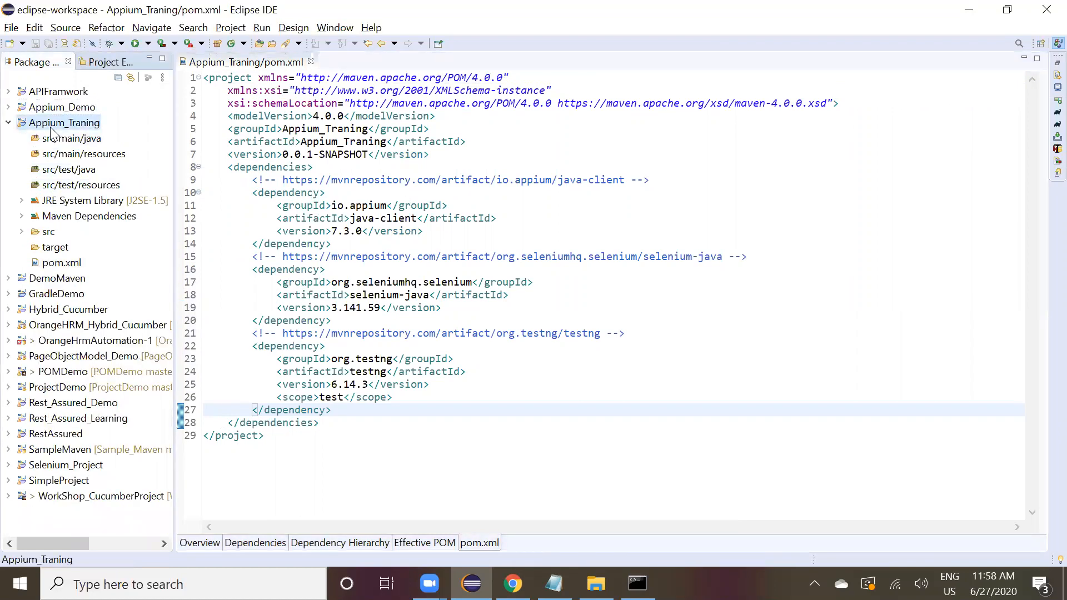
key("alt+F5")
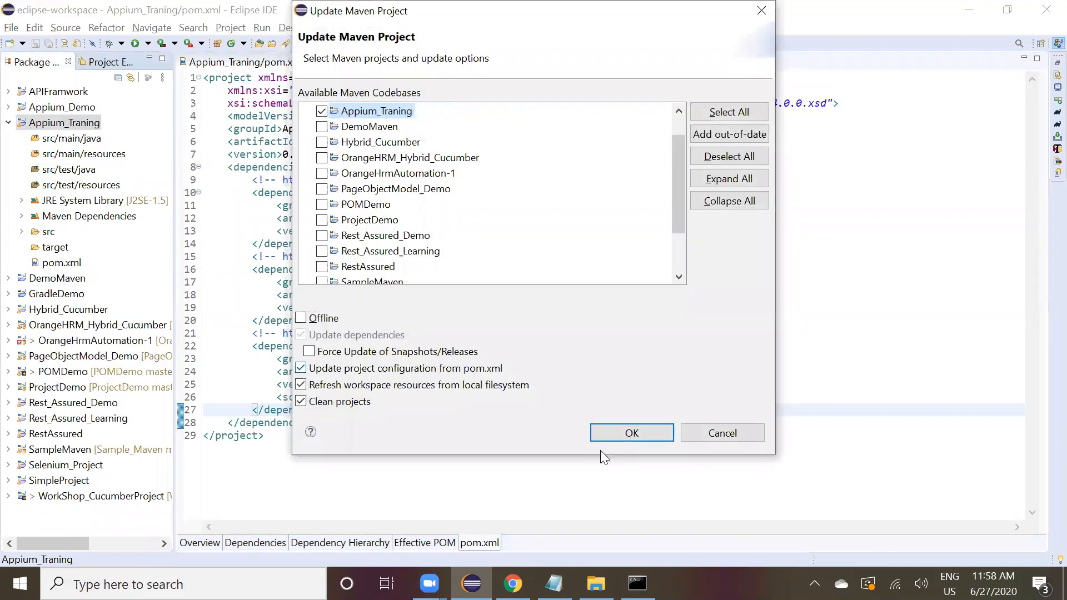
left_click(625, 431)
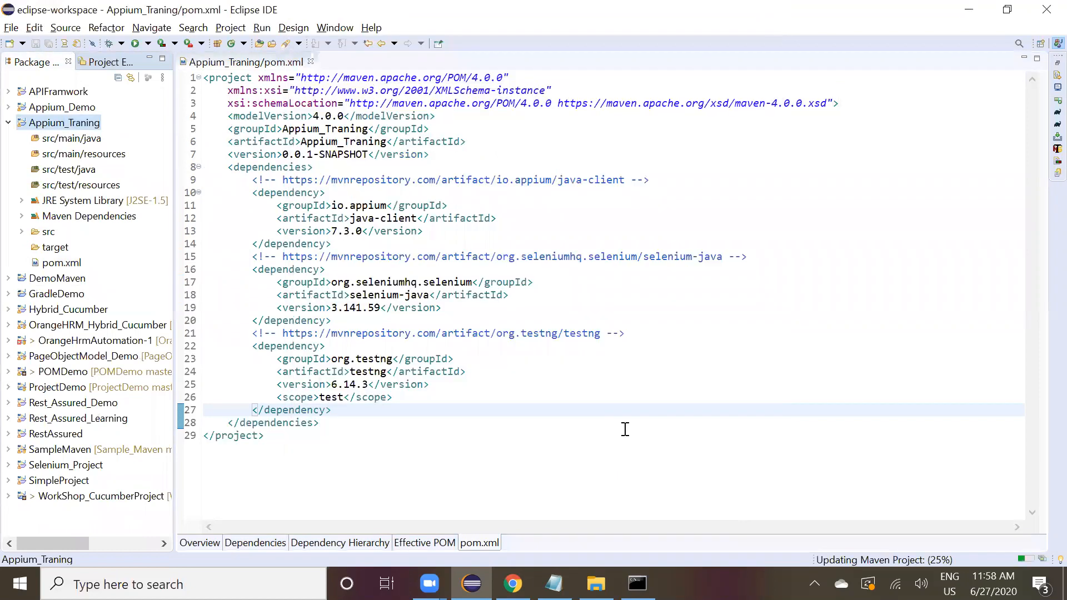